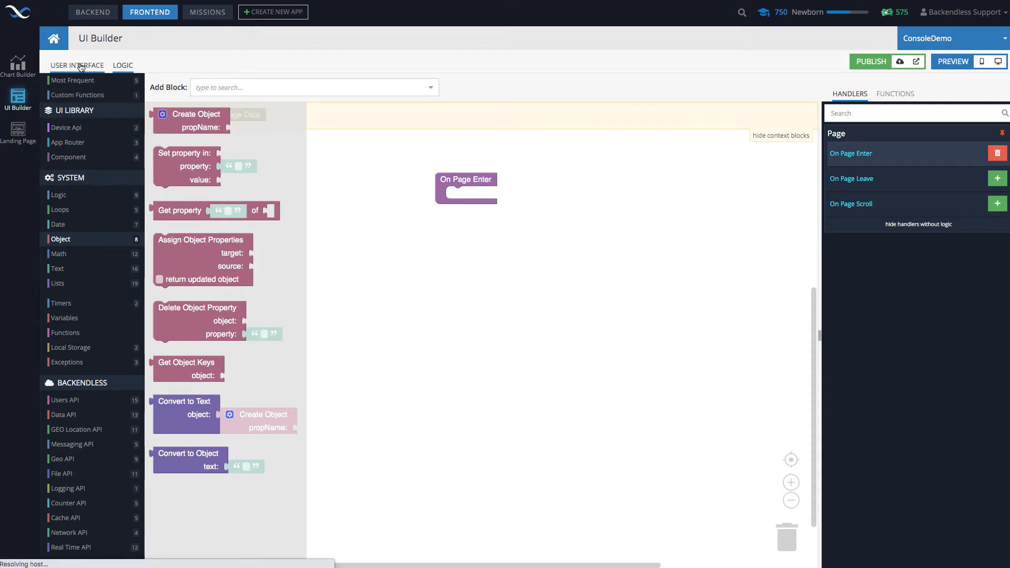
Step: Create a new page named ObjectsPage as a fork of playgroundPageTemplate
click(59, 67)
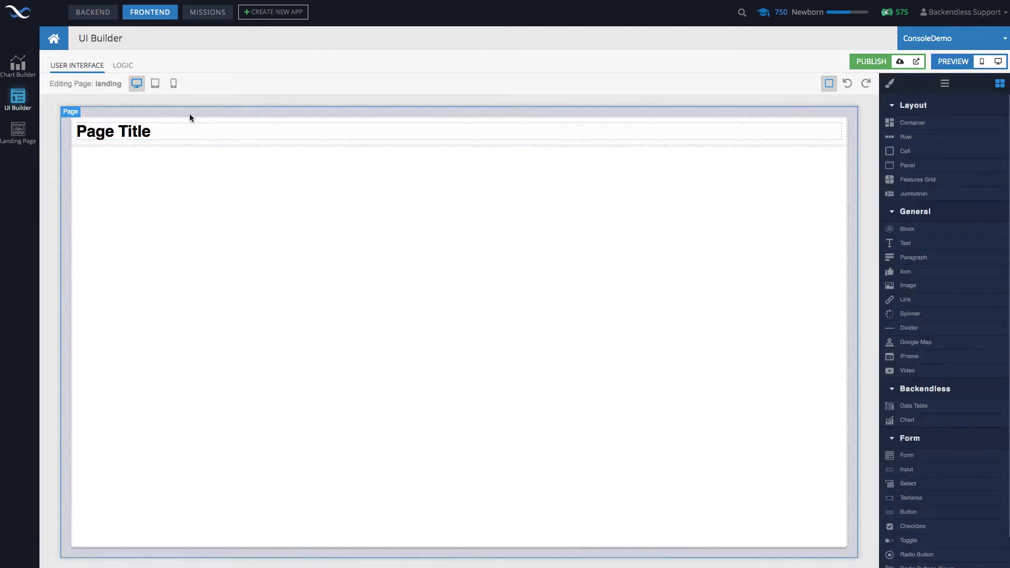
mouse_move(106, 85)
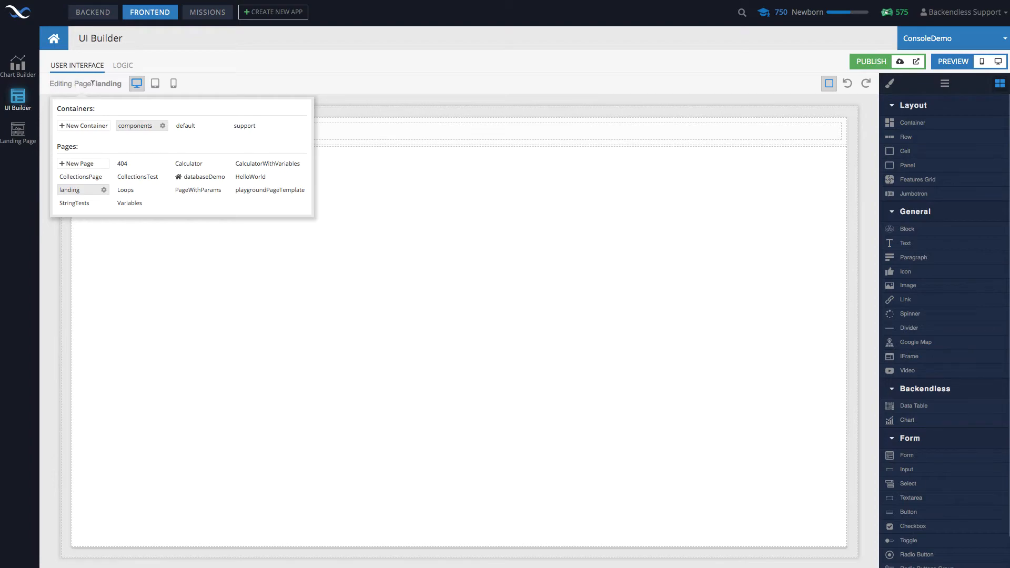
click(78, 164)
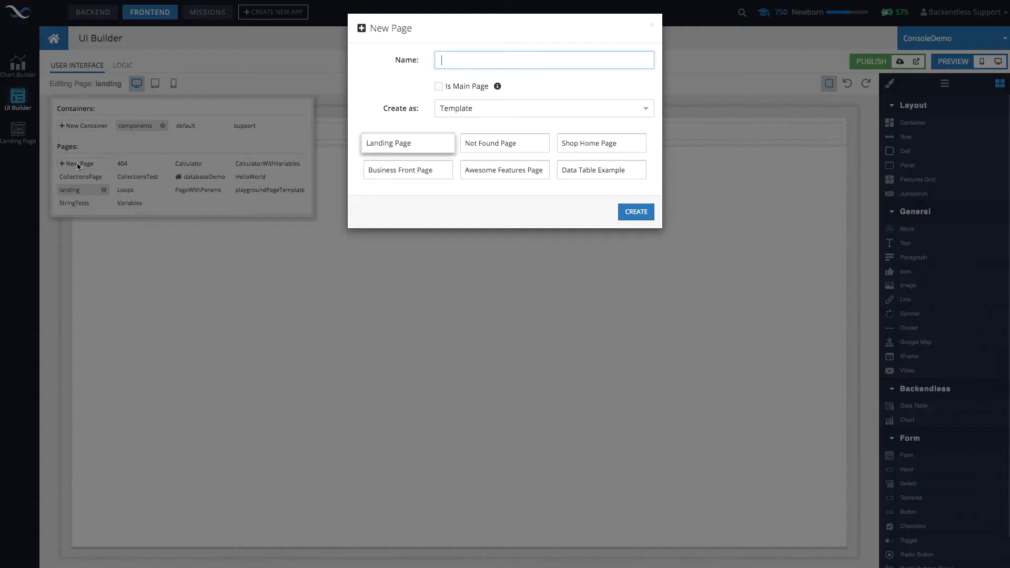
click(463, 111)
click(463, 145)
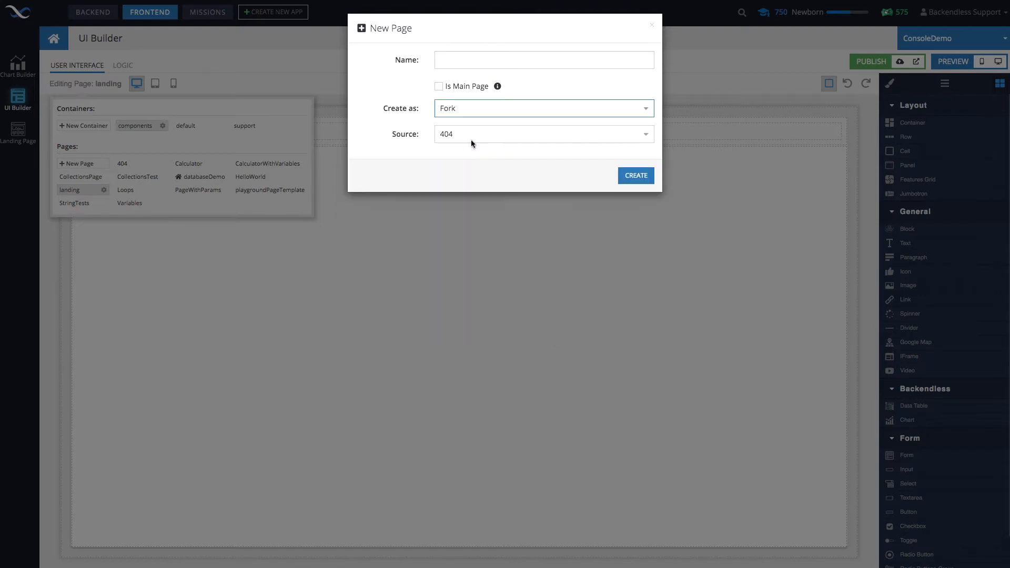
click(466, 134)
scroll(479, 179, down, 3)
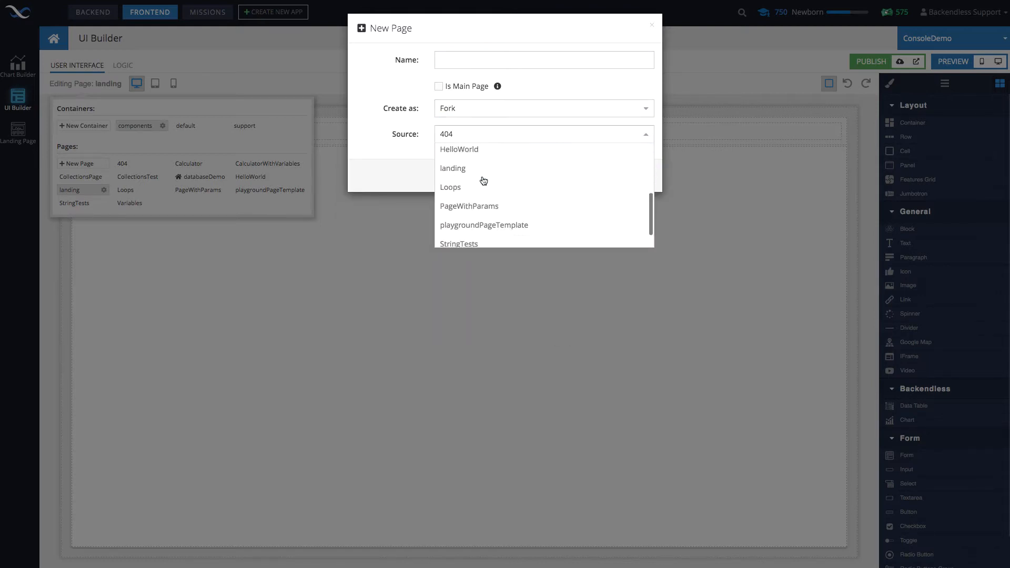
click(481, 201)
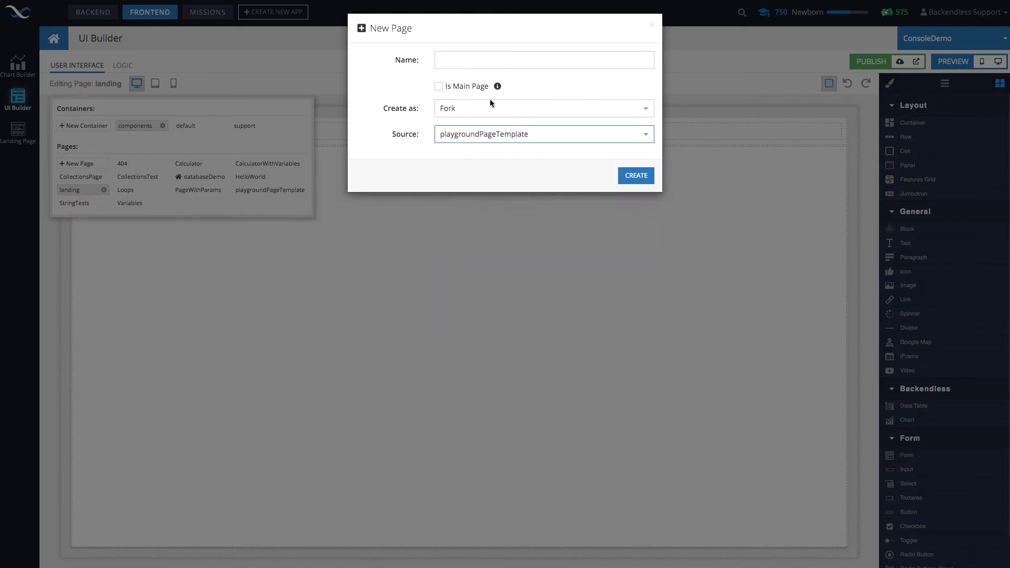
click(466, 55)
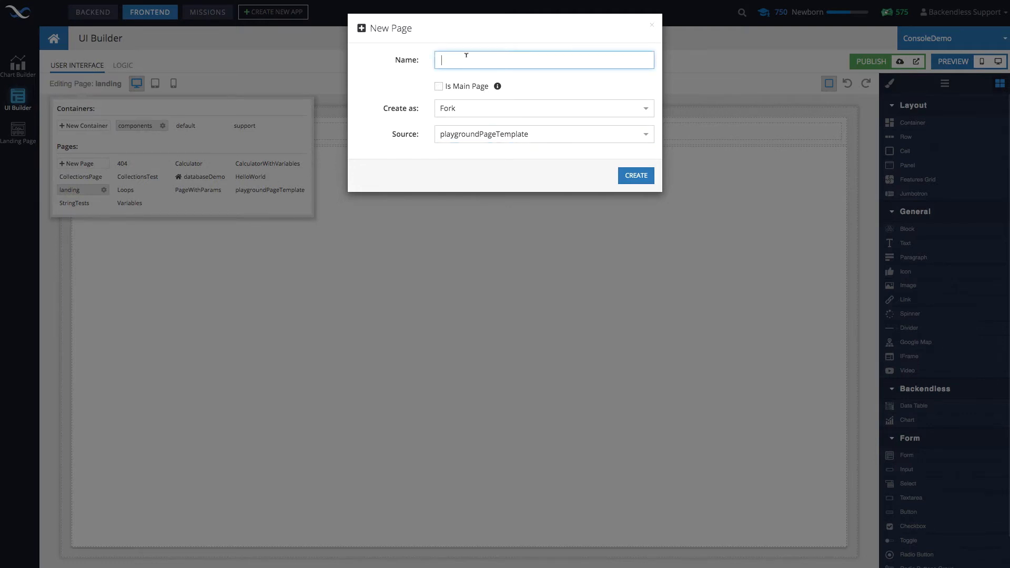
text(ObjectsPage)
click(634, 180)
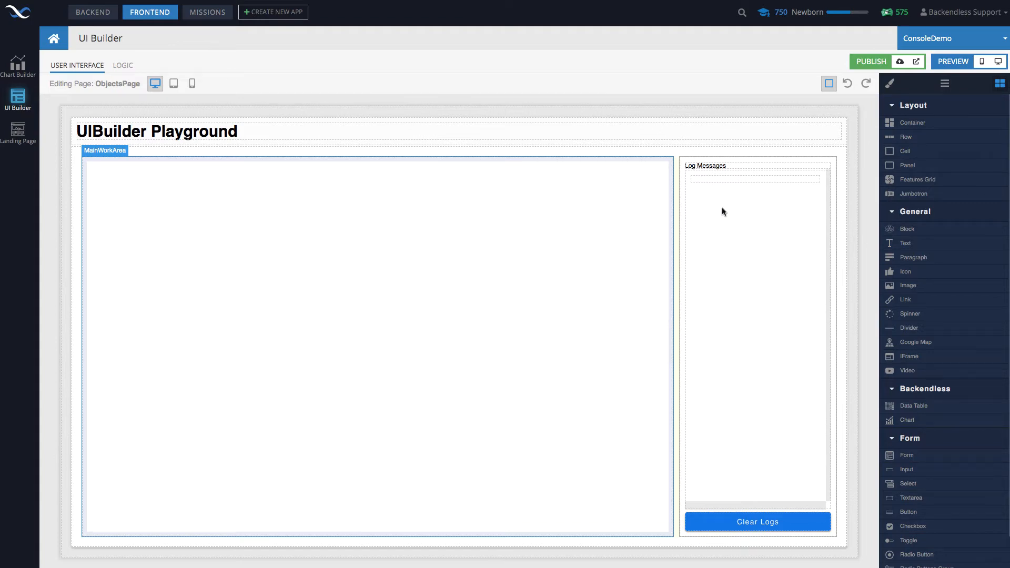
Step: Add a block to the MainWorkArea and set its flex direction to a horizontal row
drag(914, 229, 445, 203)
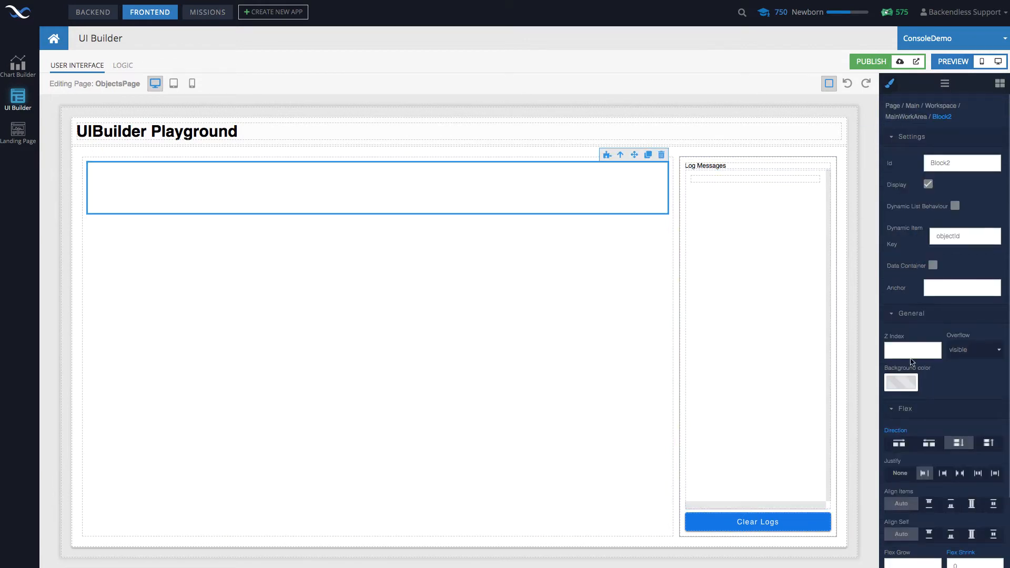
scroll(897, 405, down, 2)
click(897, 402)
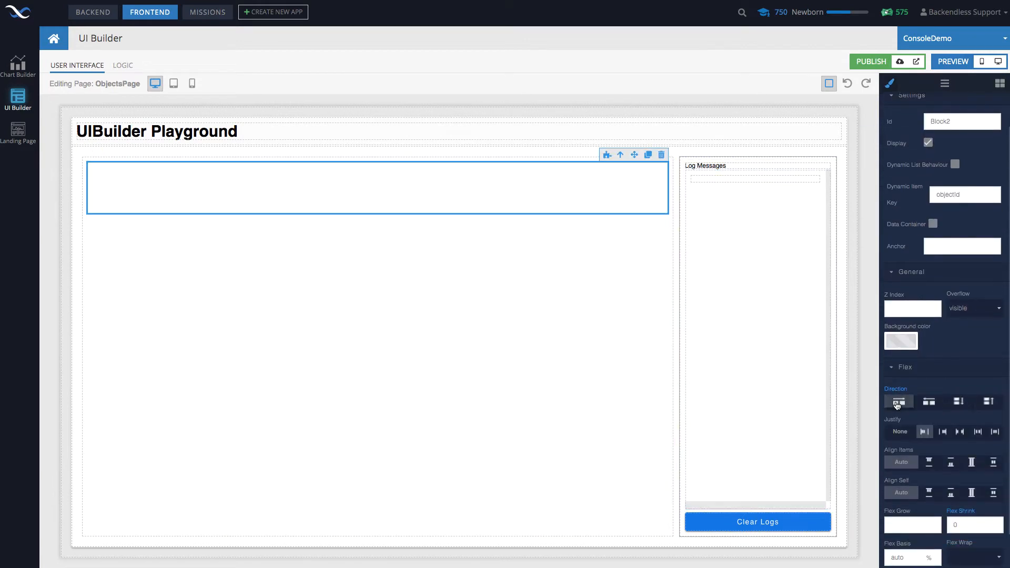
scroll(954, 298, down, 2)
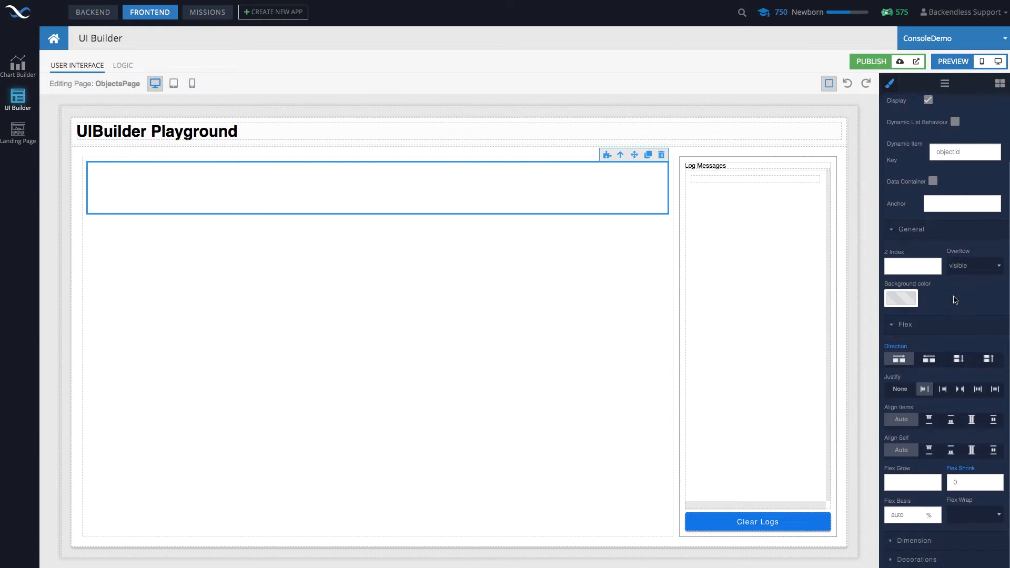
Step: Place two input fields and a button side by side inside the new block
click(1000, 84)
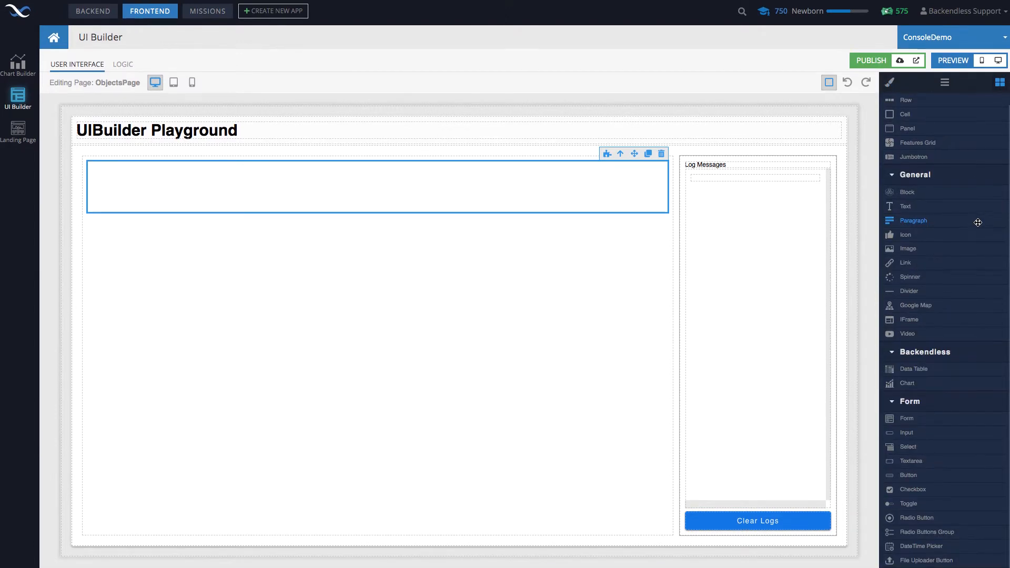
drag(918, 434, 490, 193)
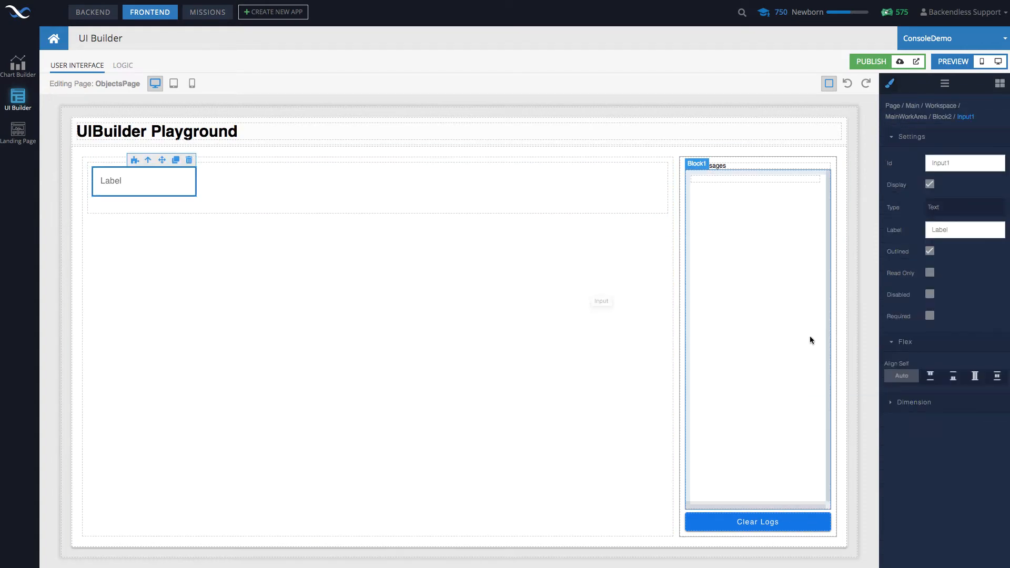
click(999, 84)
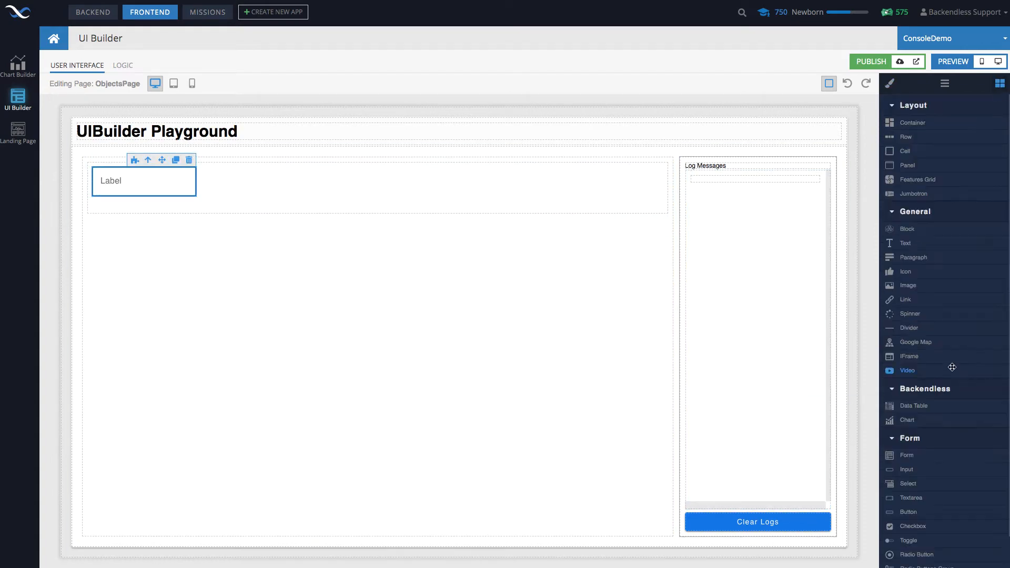
scroll(952, 368, down, 2)
drag(885, 433, 507, 186)
click(1001, 85)
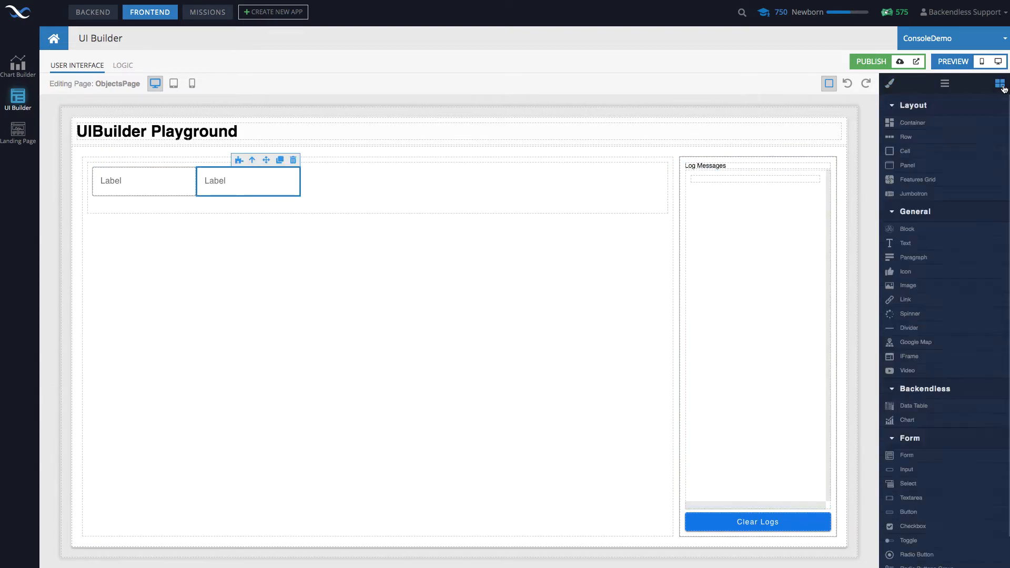
scroll(967, 299, down, 2)
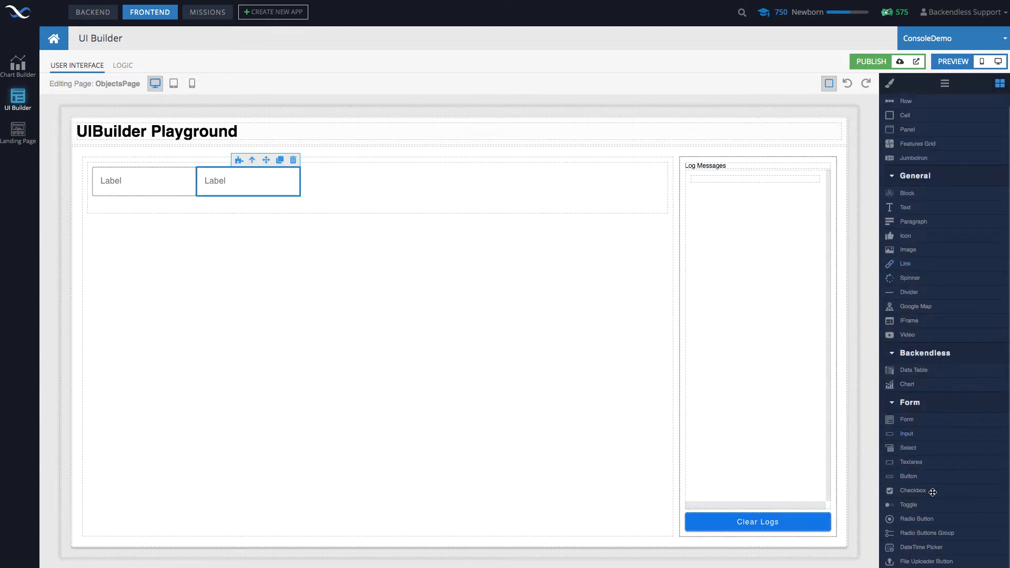
drag(911, 480, 547, 194)
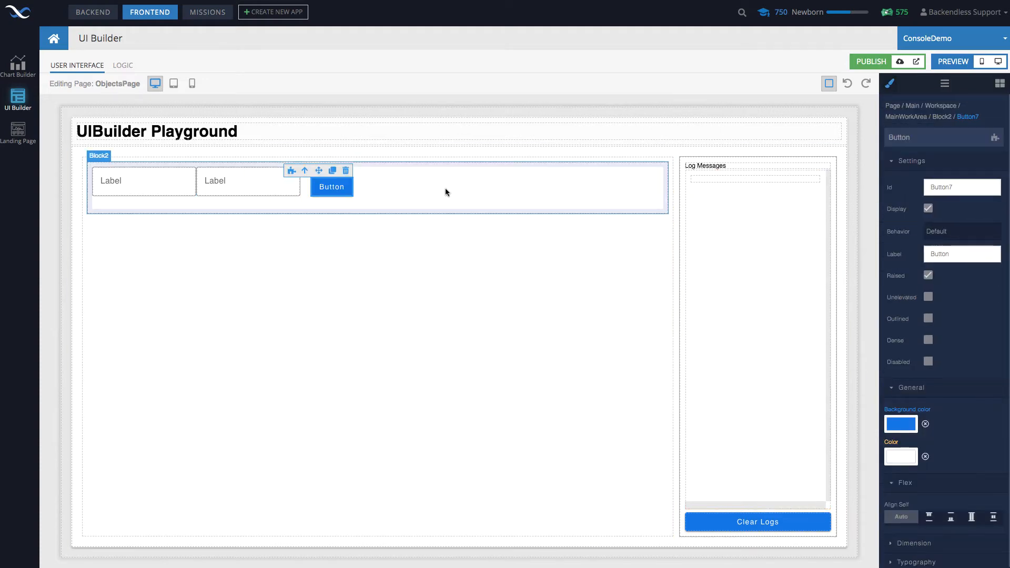
Step: Label the first input field Key and the second one Value
click(165, 181)
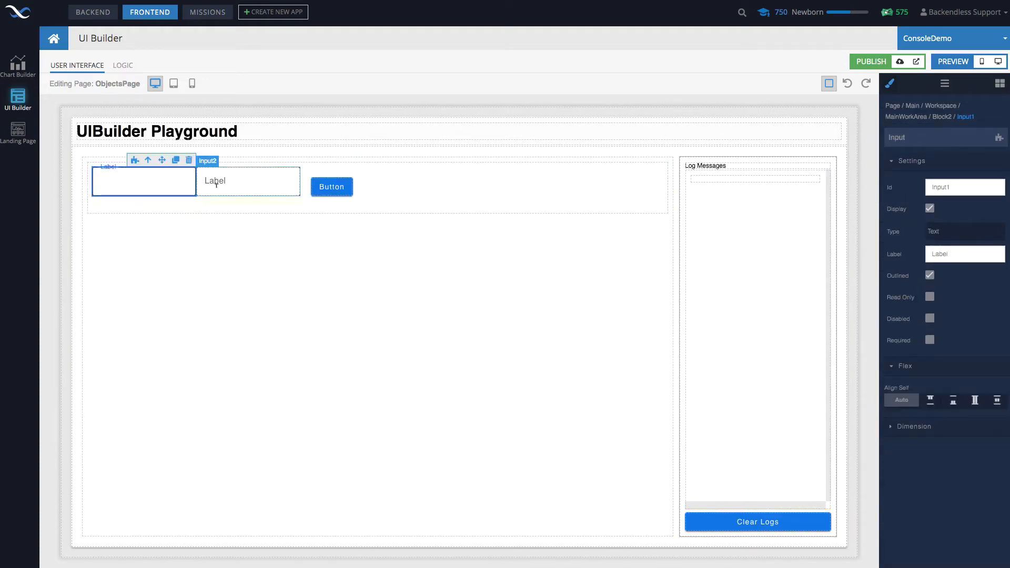
double_click(940, 254)
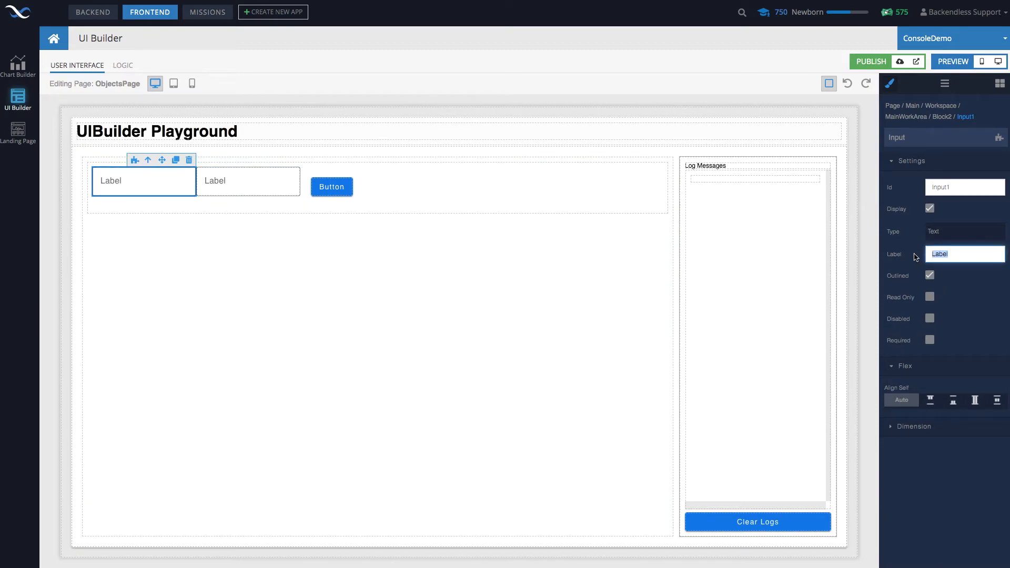
text(Key)
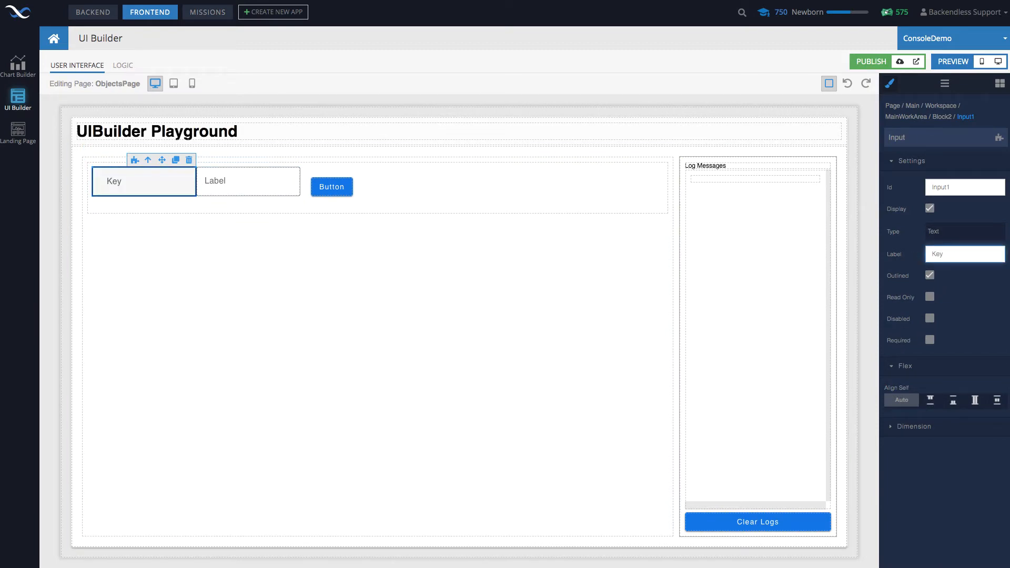
click(281, 187)
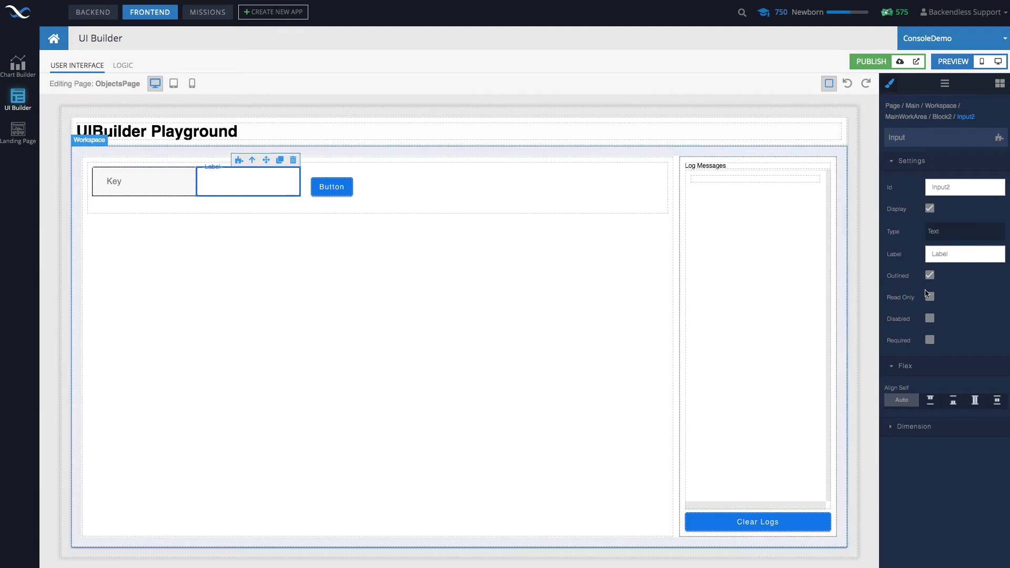
drag(954, 254, 910, 259)
text(Value)
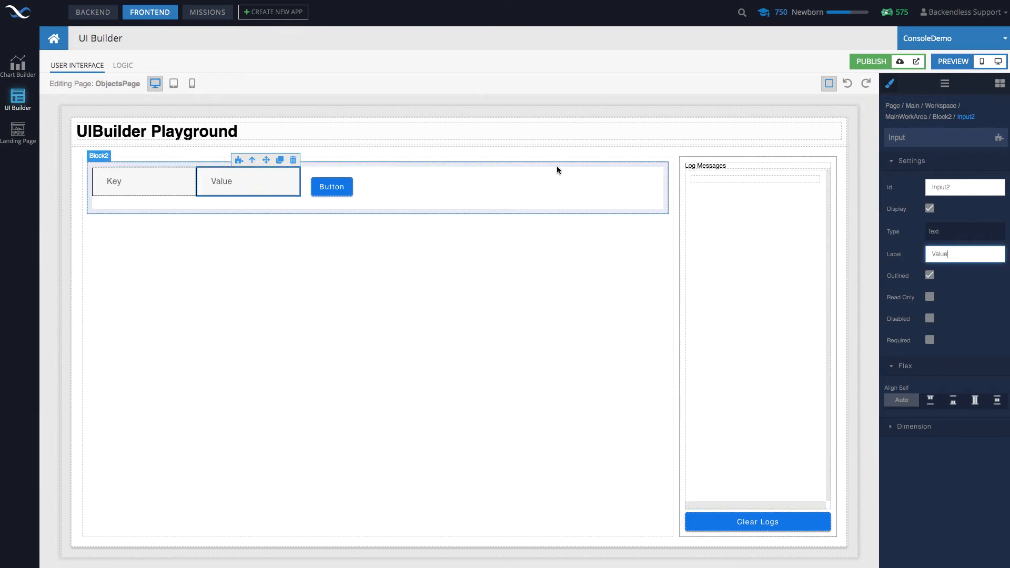
Step: Set the label of the button beside the input fields to Add To Object
click(326, 190)
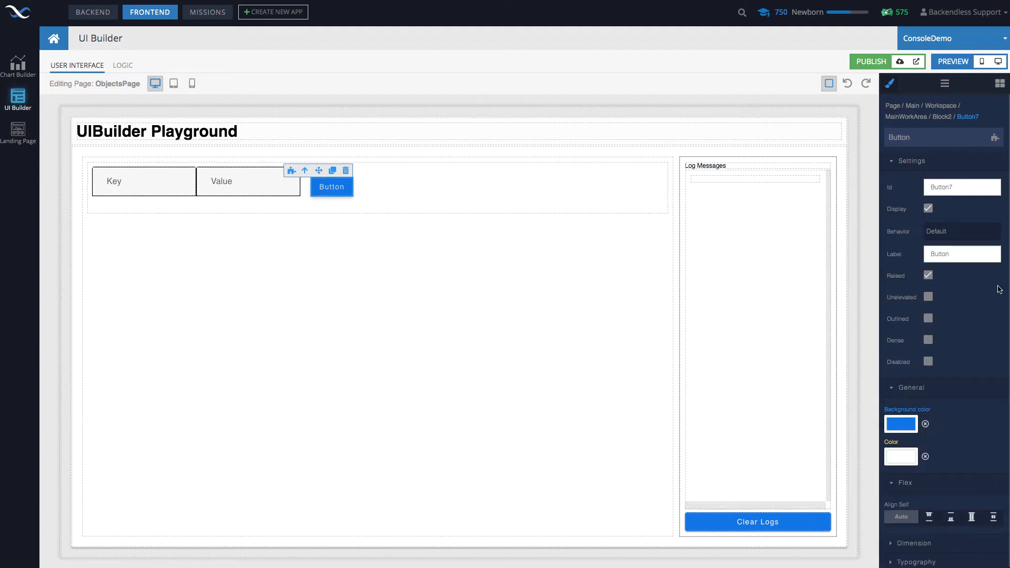
double_click(961, 254)
text(Add To Object)
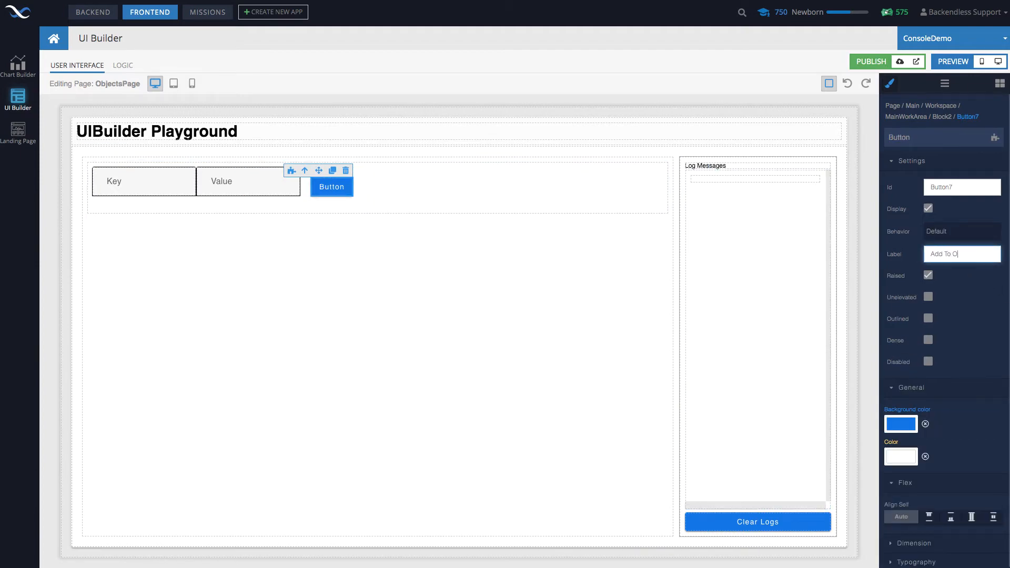
Step: Justify the block's contents with equal space around each item and align the items to the vertical center
click(525, 191)
scroll(894, 340, down, 4)
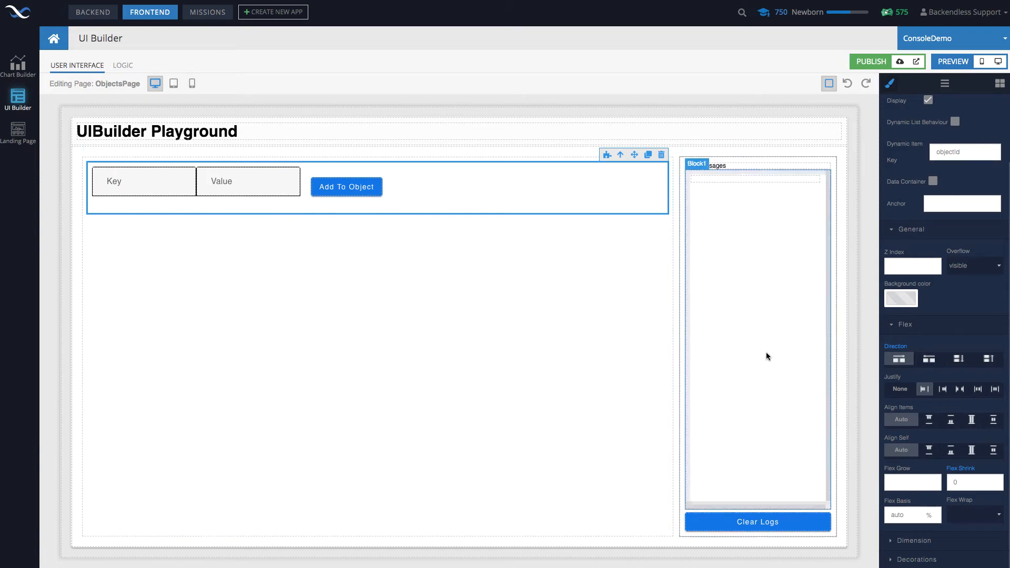
click(977, 389)
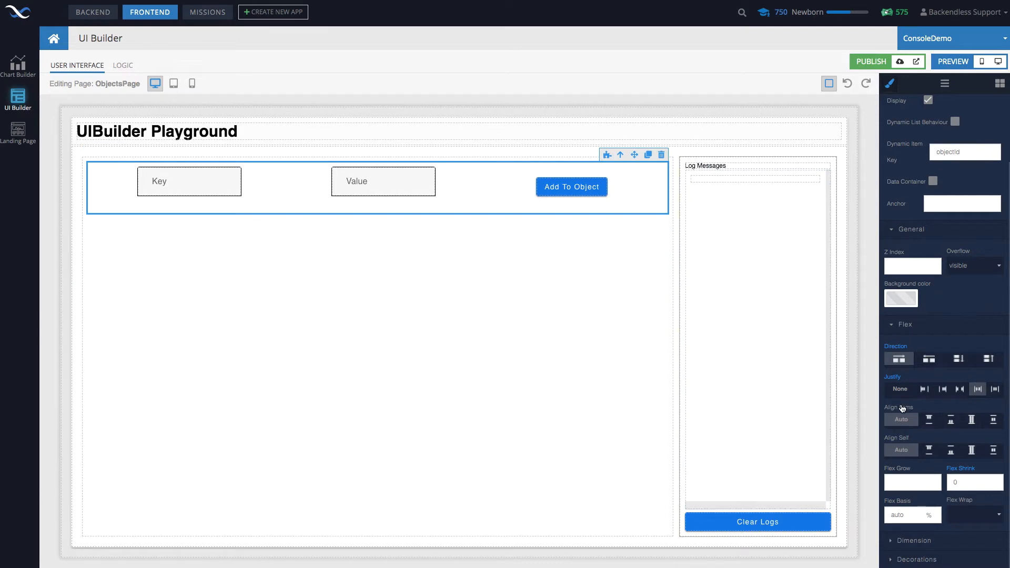
click(991, 422)
click(243, 194)
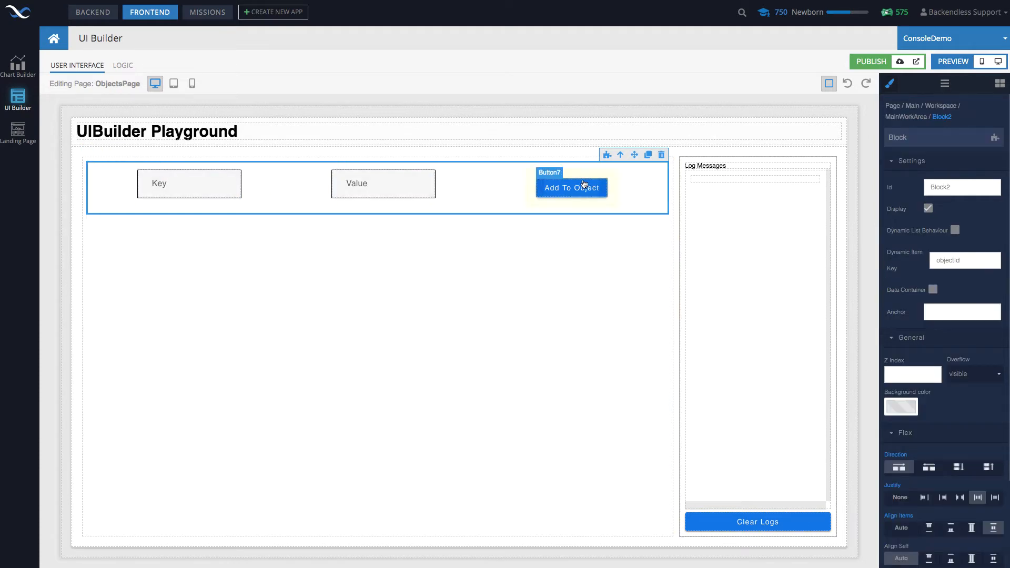
Step: Set the bottom margin of both the Key and Value input fields to 0 px
click(210, 186)
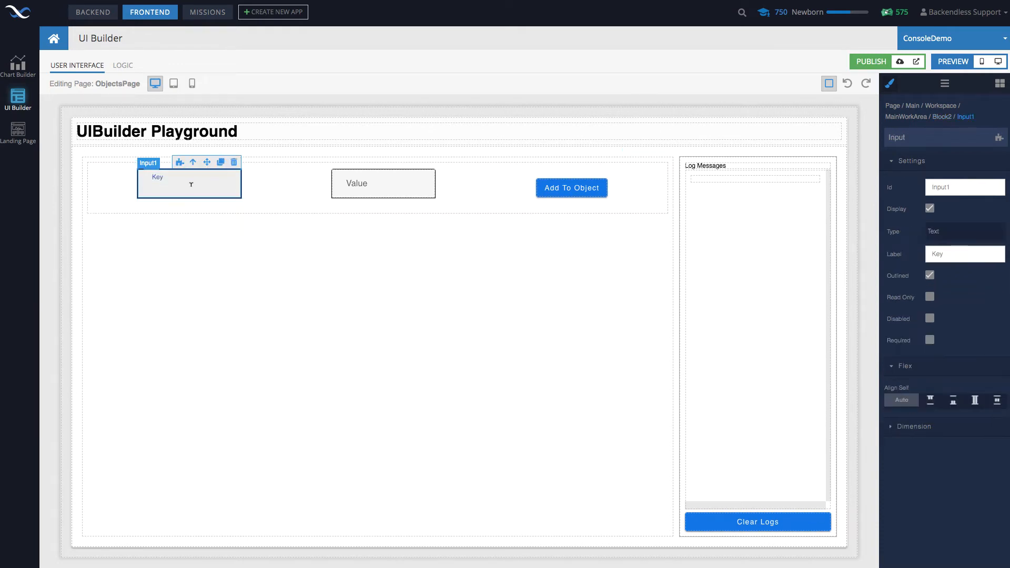
click(892, 427)
scroll(942, 413, down, 1)
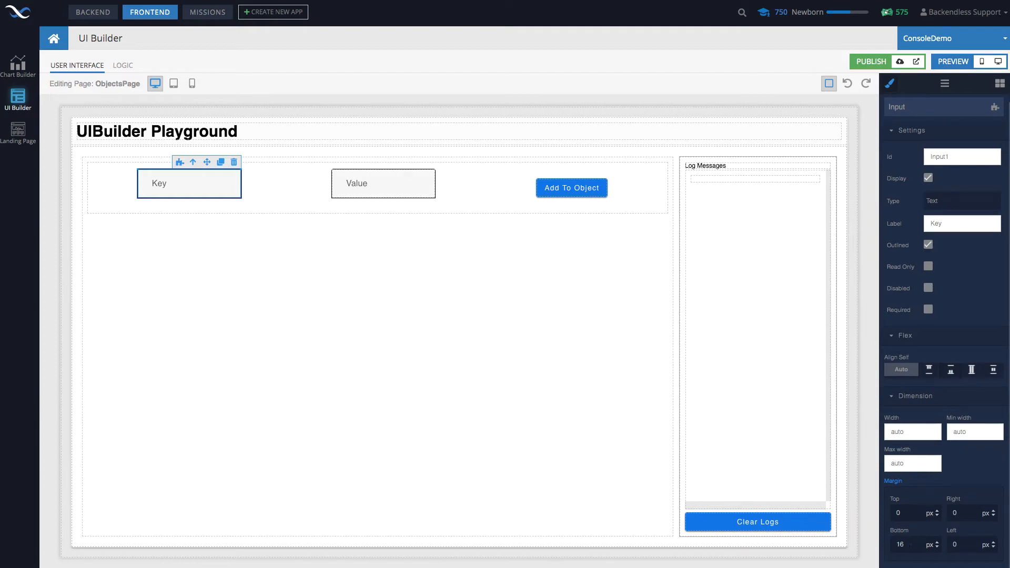
drag(907, 544, 884, 550)
text(0)
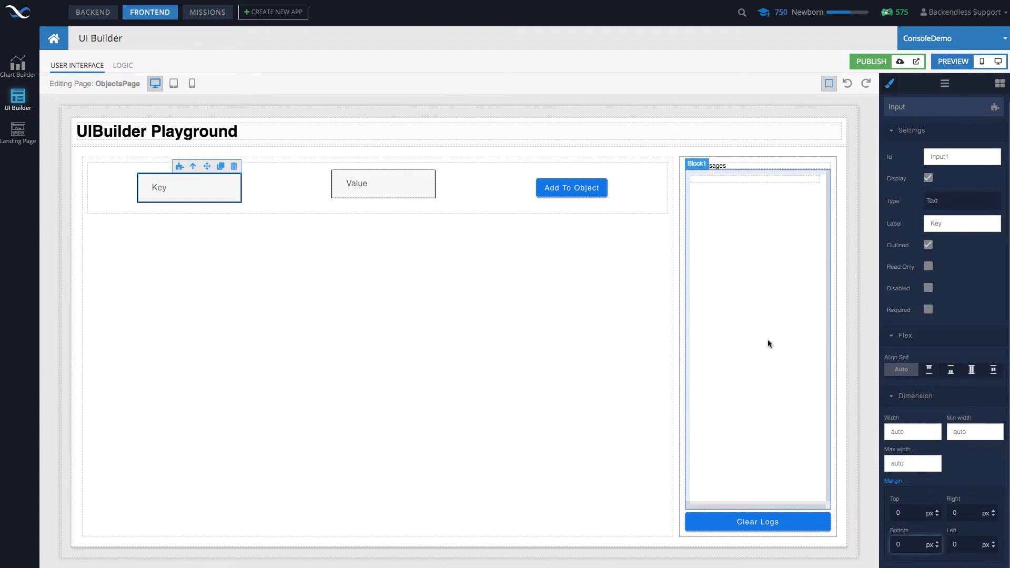
click(406, 182)
scroll(938, 316, down, 1)
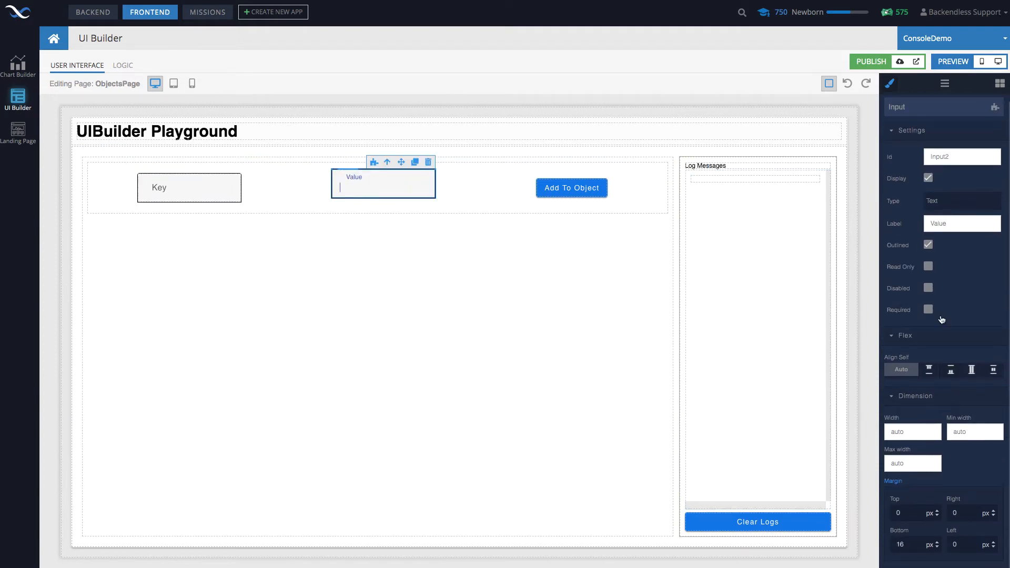
drag(907, 544, 870, 550)
text(0)
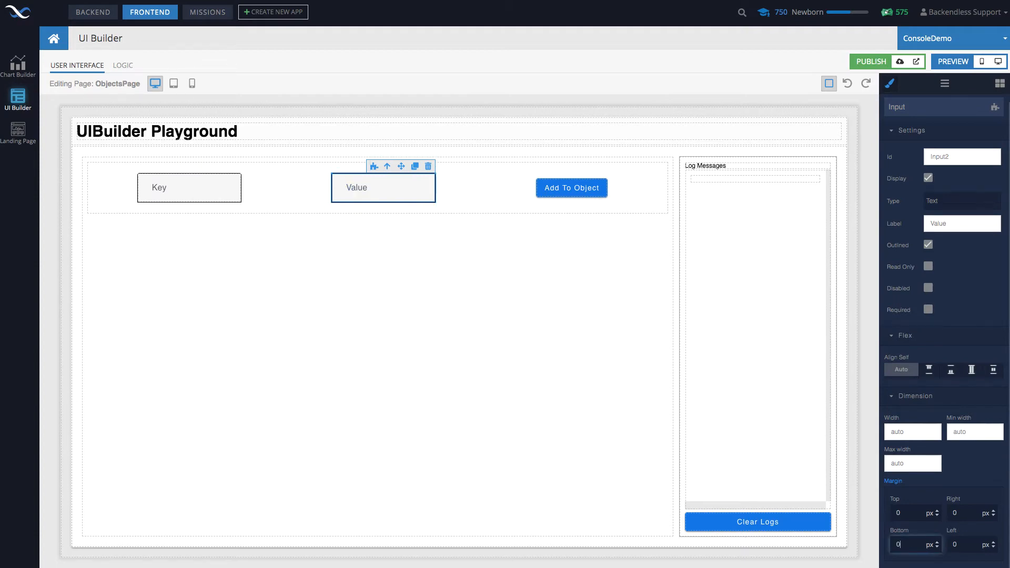
click(506, 257)
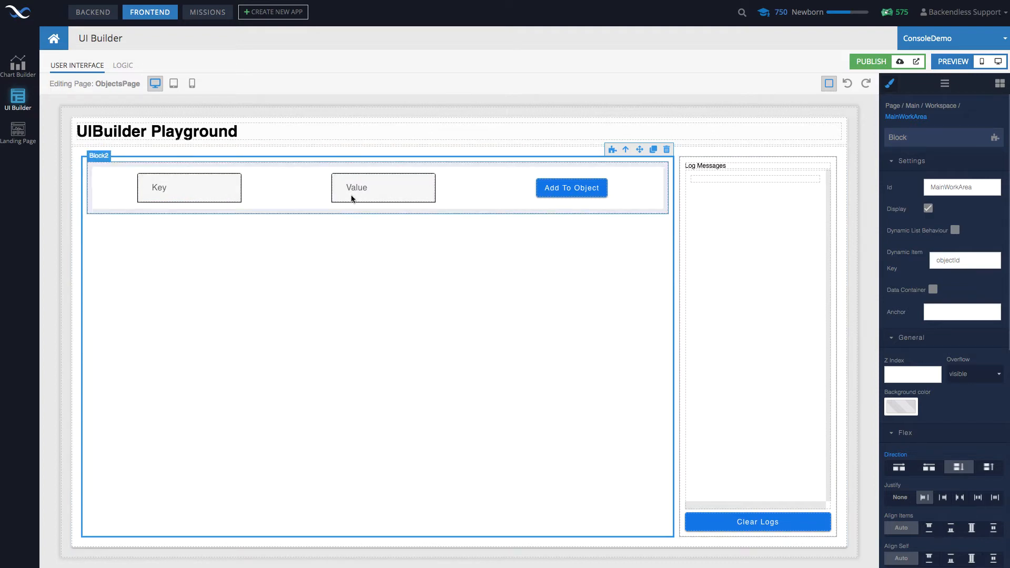
Step: Bind the Key input field's value logic to the data property key
click(181, 187)
click(180, 166)
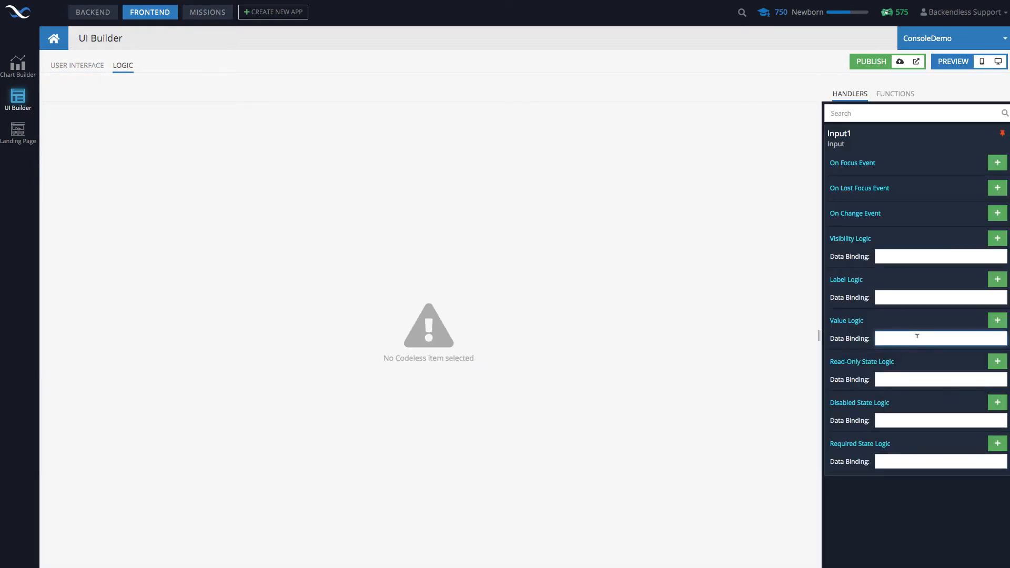
text(key)
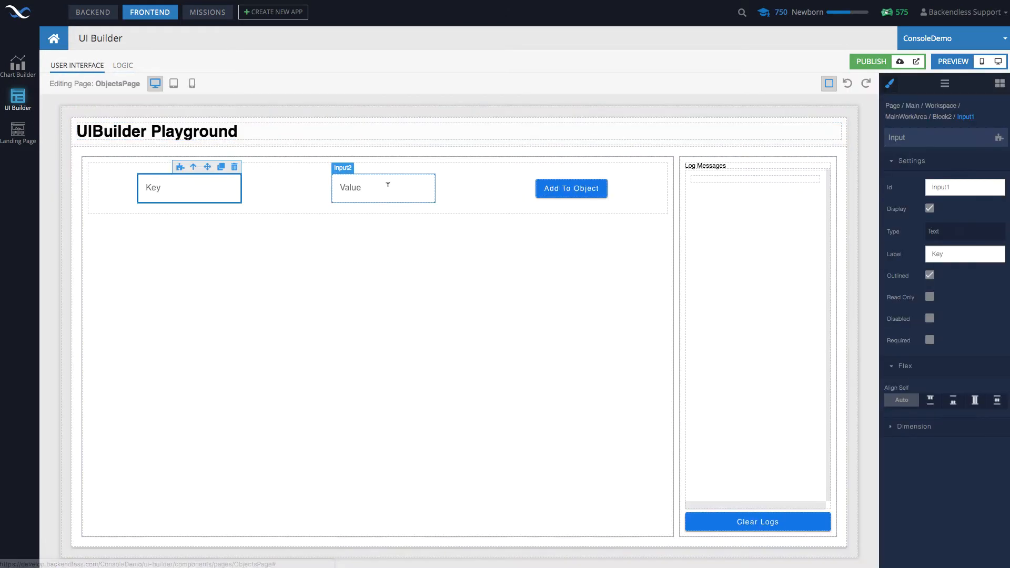
Step: Bind the Value input field's value logic to the data property value
click(392, 189)
click(374, 167)
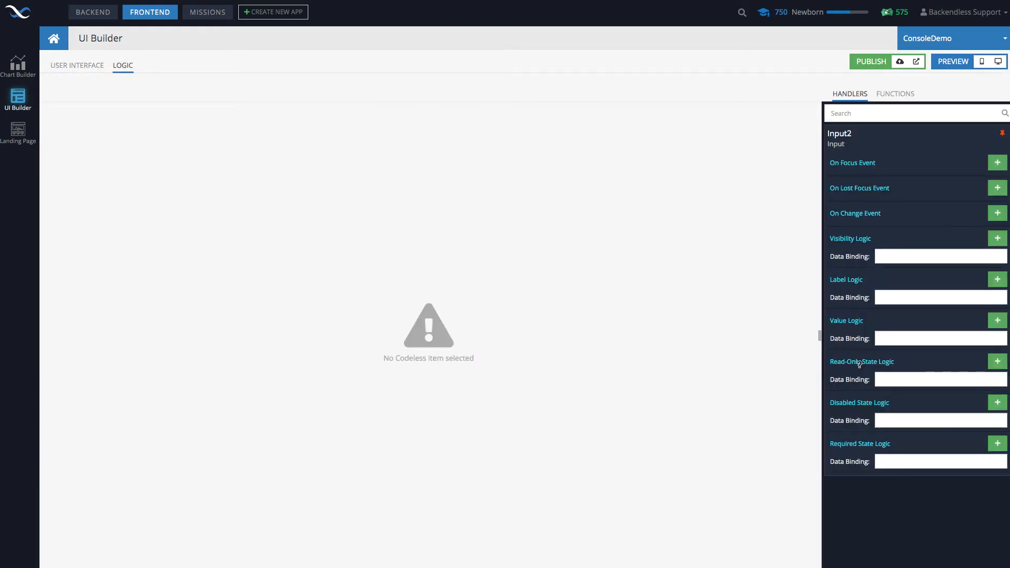
click(888, 337)
text(value)
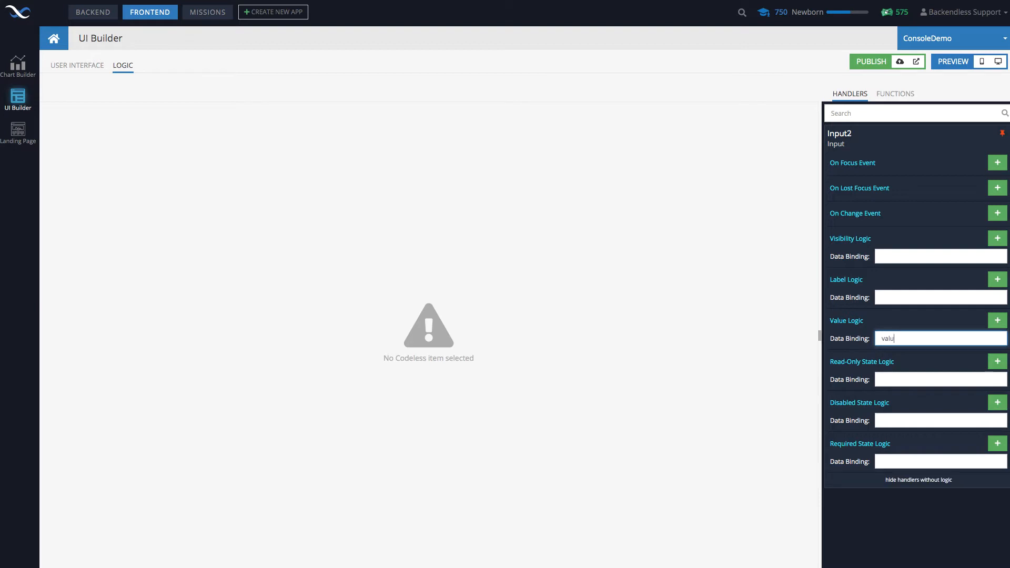
Step: Return to the page design and add an On Click Event handler to the Add To Object button
click(70, 64)
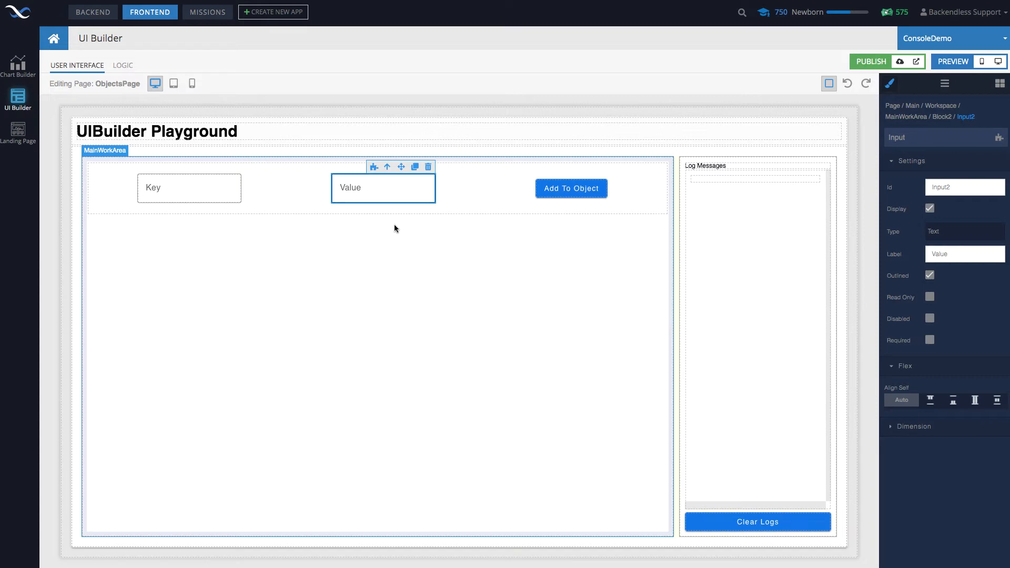
click(574, 192)
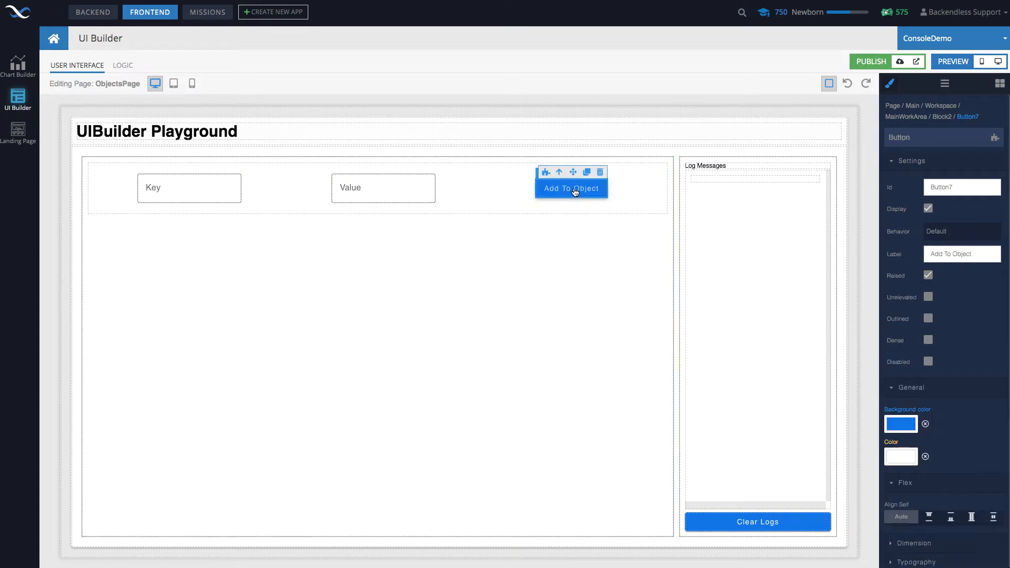
click(546, 173)
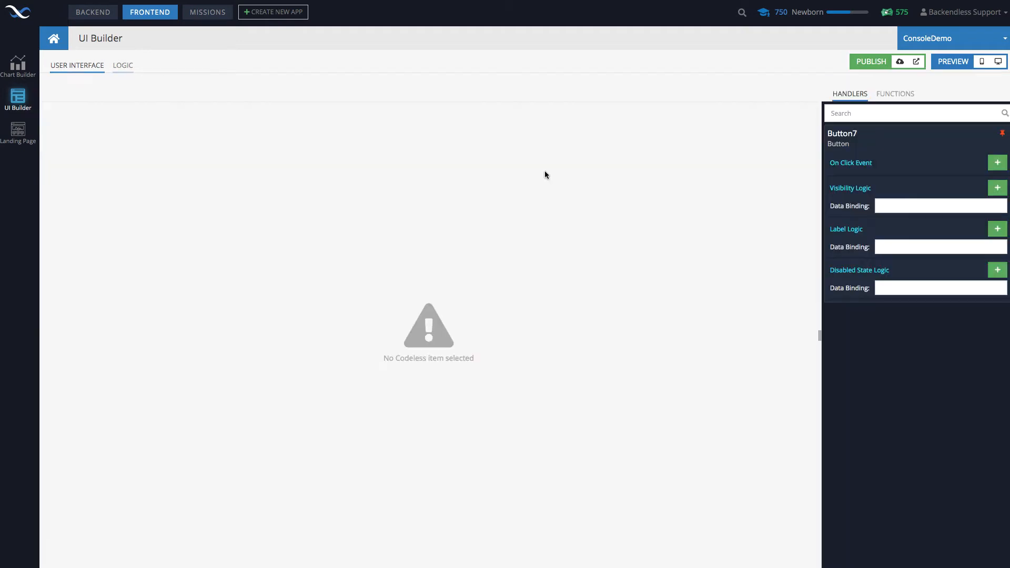
click(1002, 168)
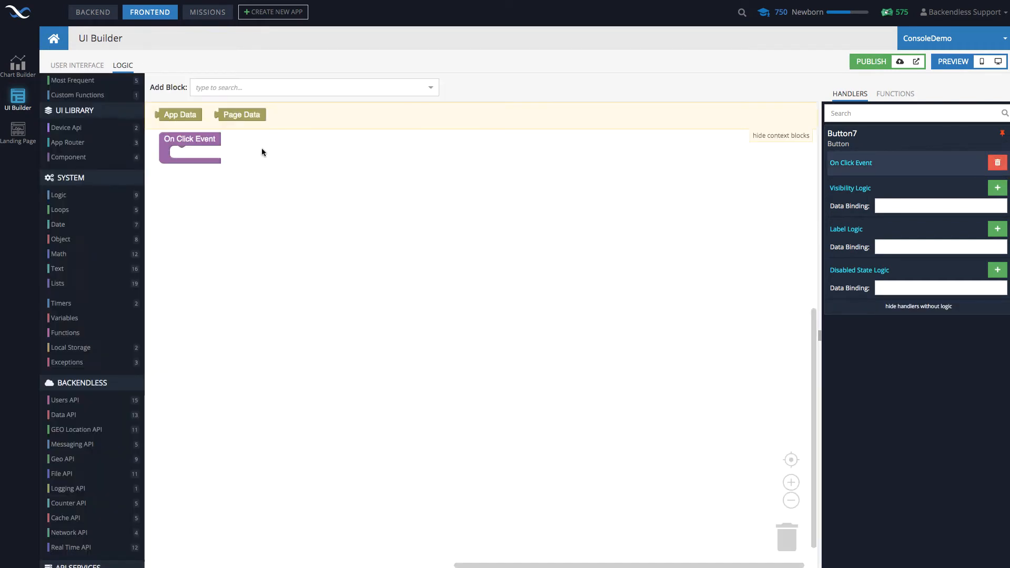
drag(234, 146, 264, 166)
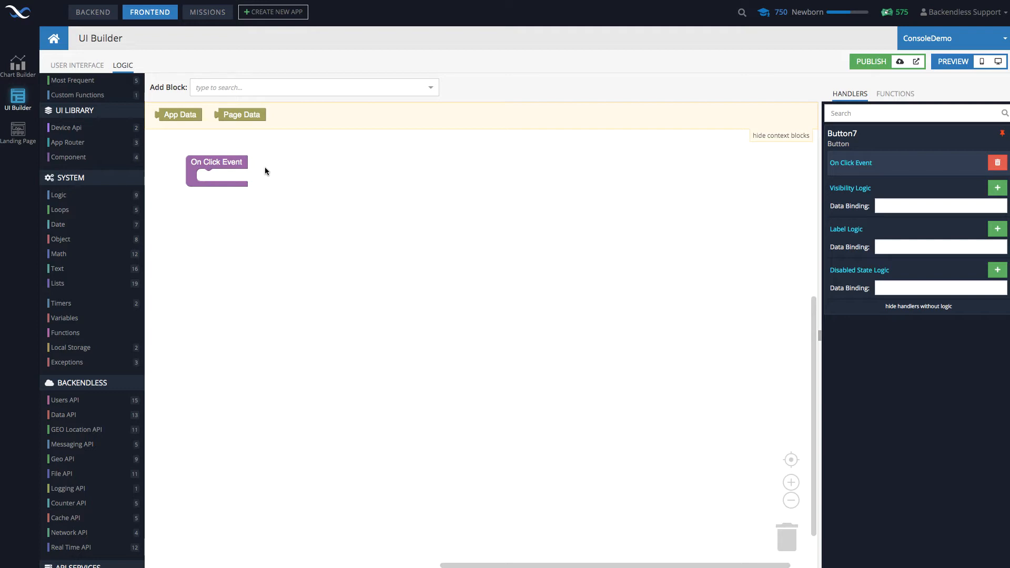
drag(265, 171, 331, 175)
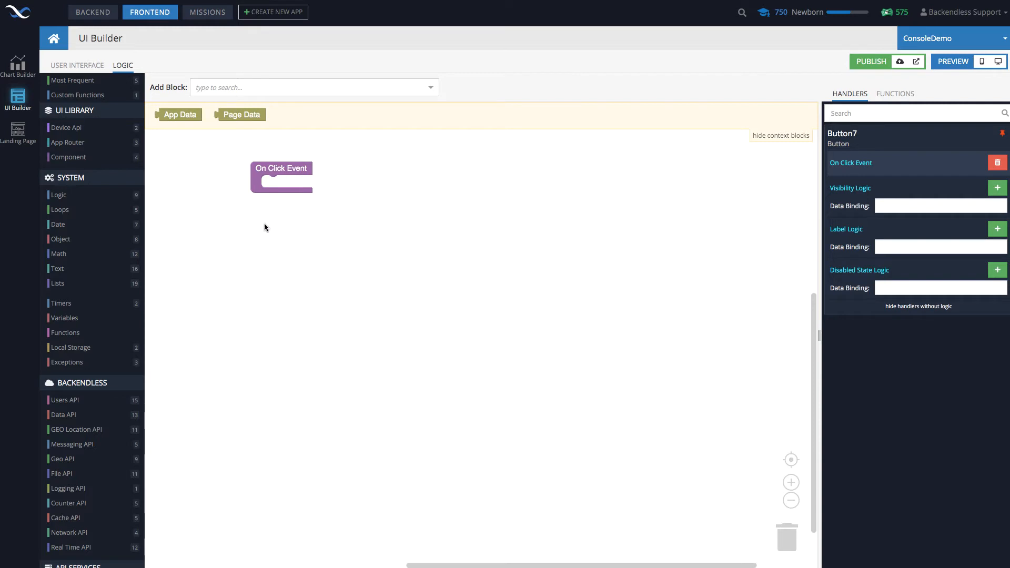
drag(264, 225, 381, 228)
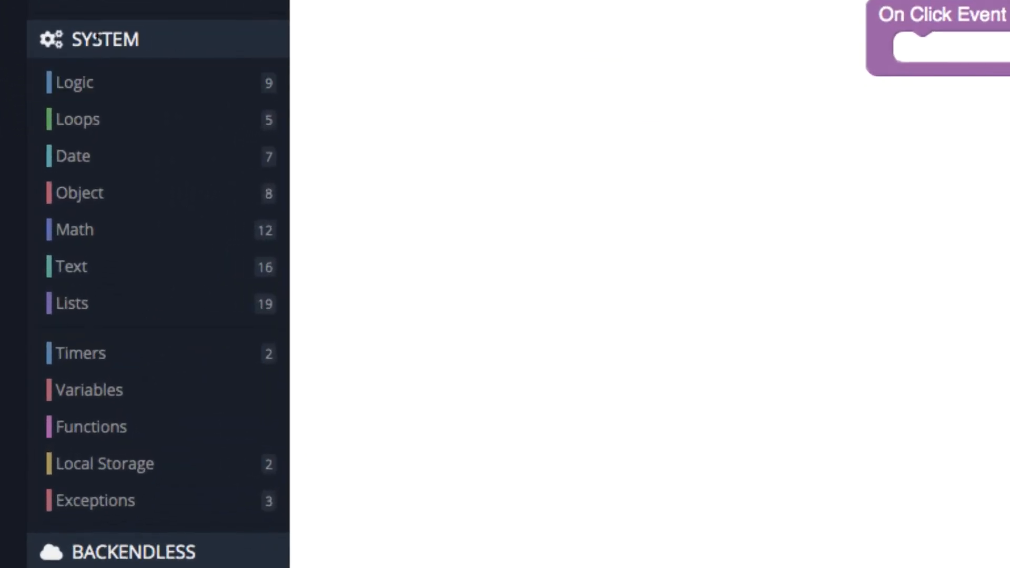
Step: Review the available Object blocks for creating, reading, changing, deleting and converting objects
click(82, 199)
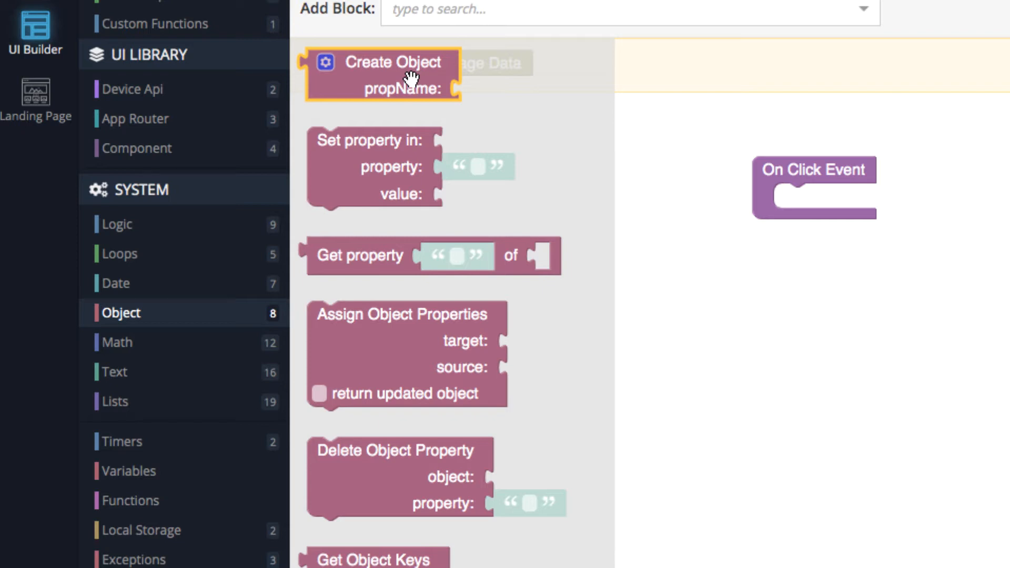
click(353, 163)
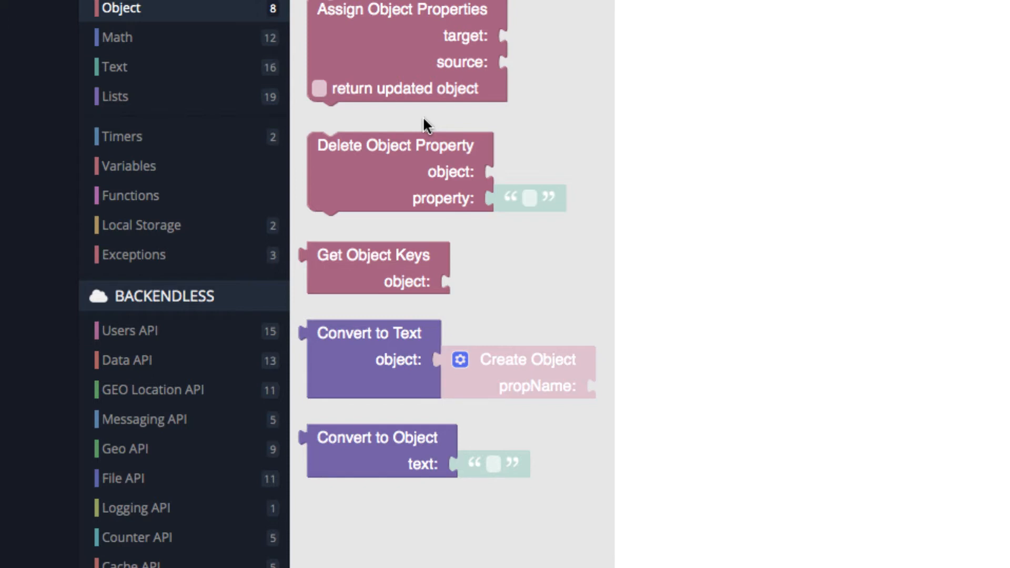
click(449, 179)
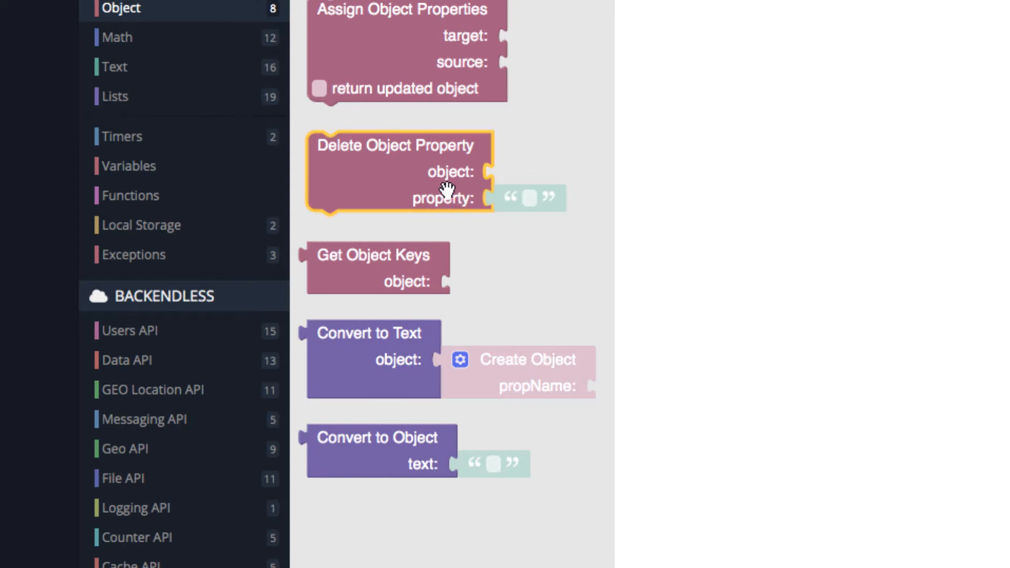
click(412, 268)
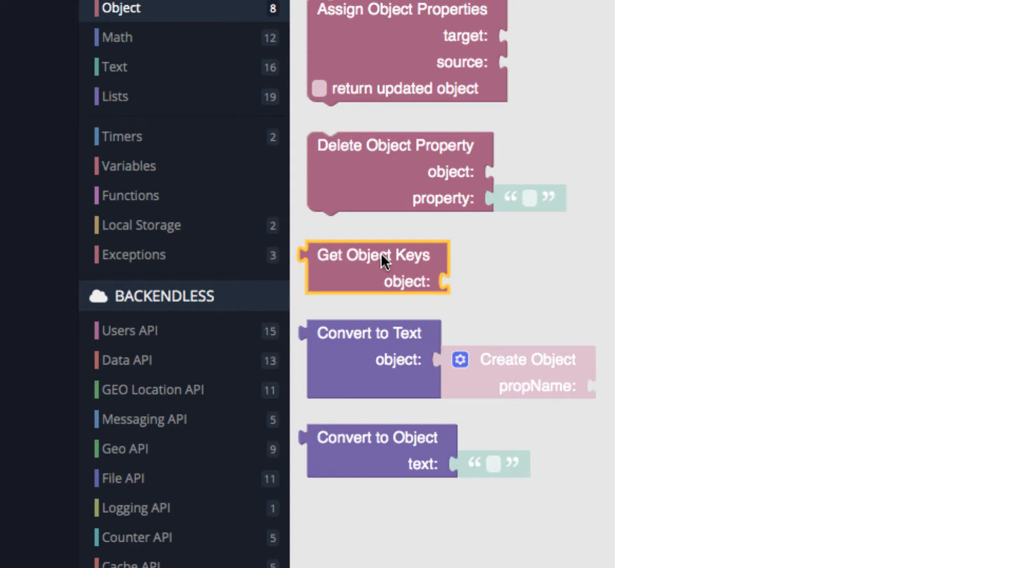
click(415, 353)
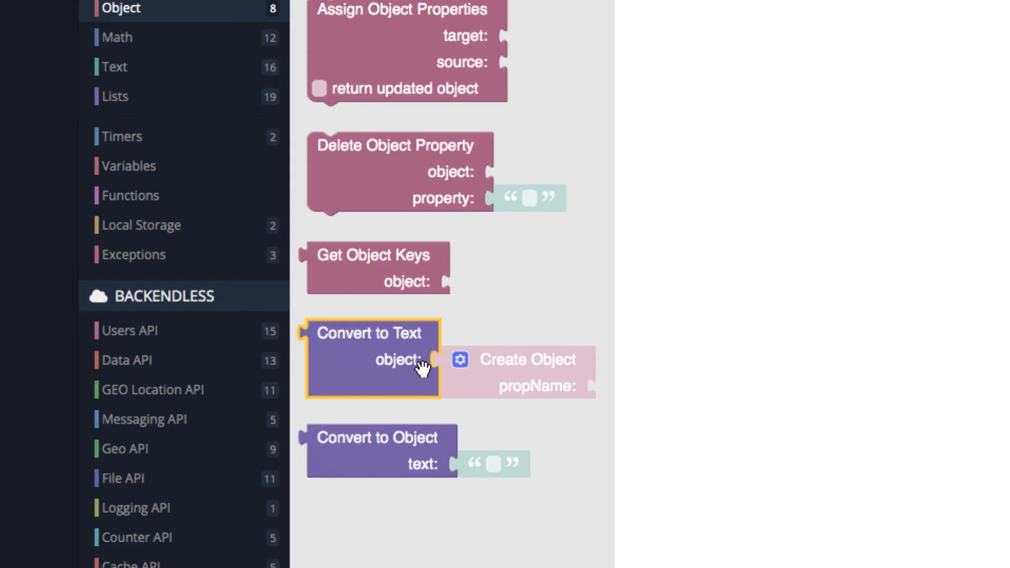
click(382, 446)
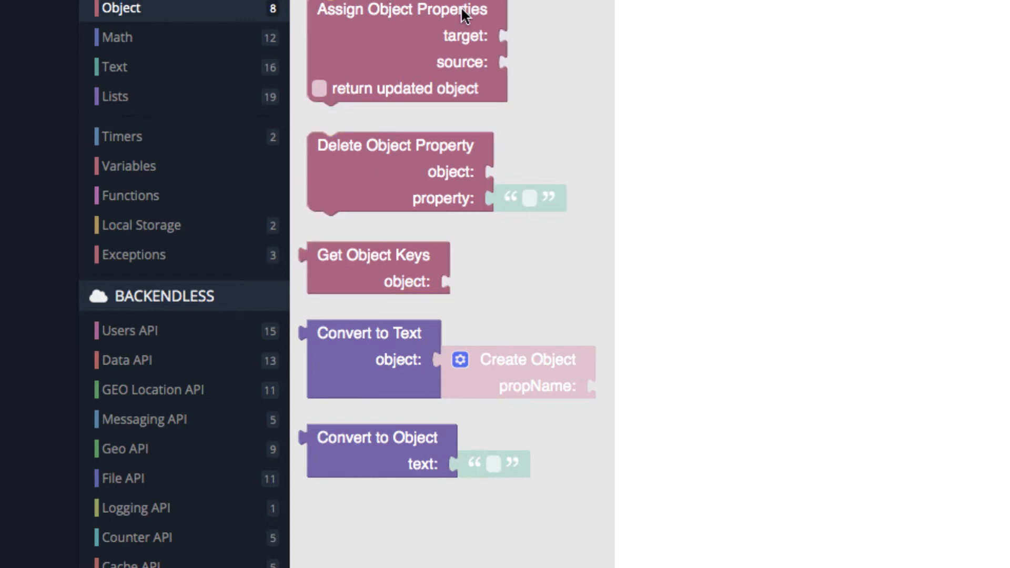
click(652, 33)
Step: Place an object Set property block inside the On Click Event block
drag(758, 395, 484, 365)
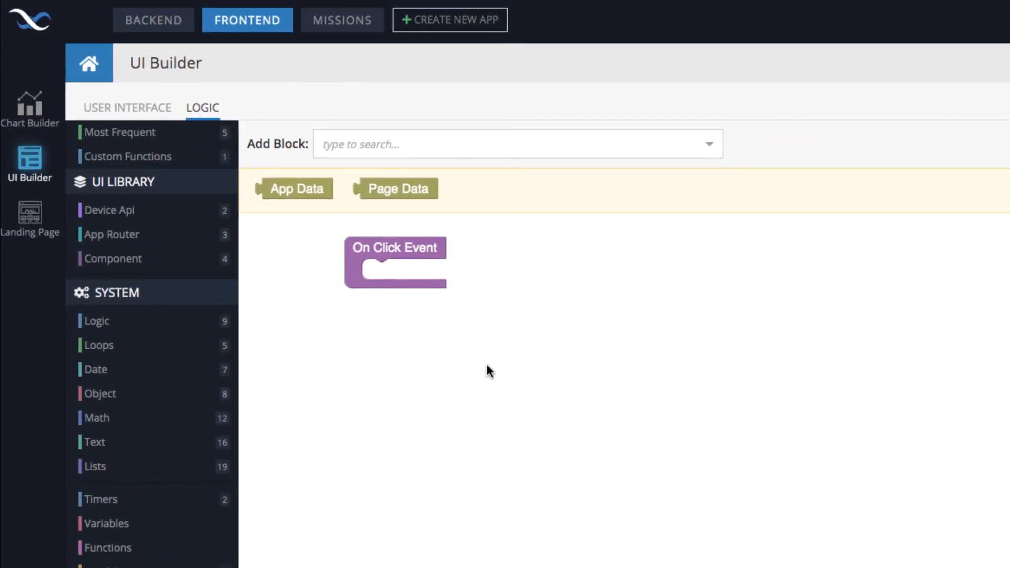
drag(426, 333, 411, 354)
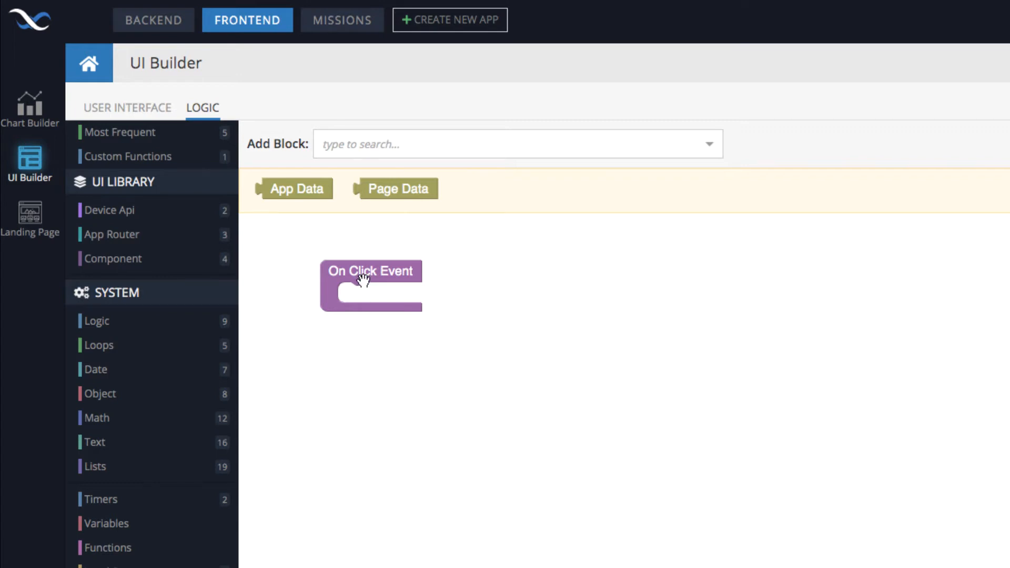
click(131, 395)
click(347, 292)
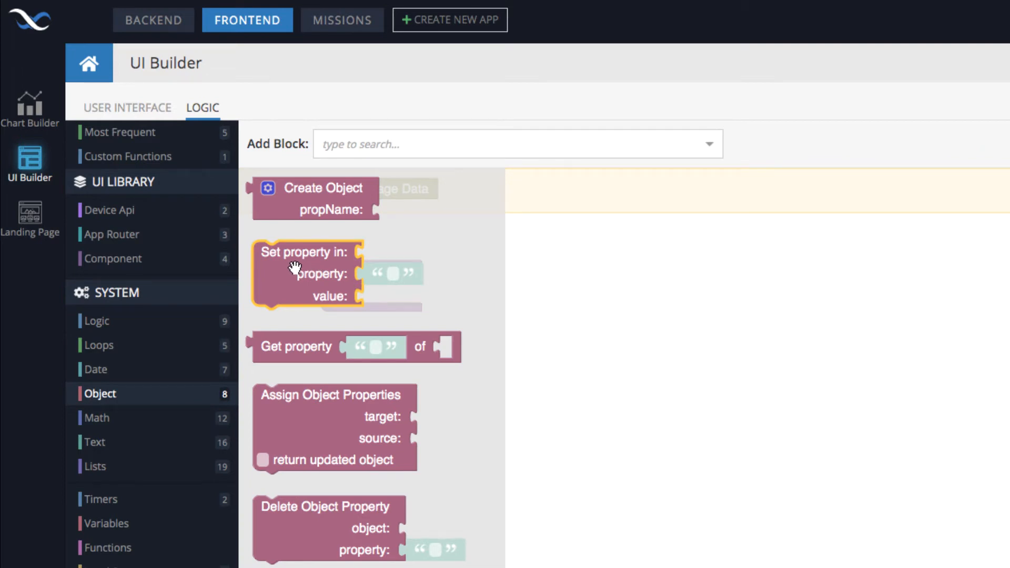
drag(295, 269, 381, 313)
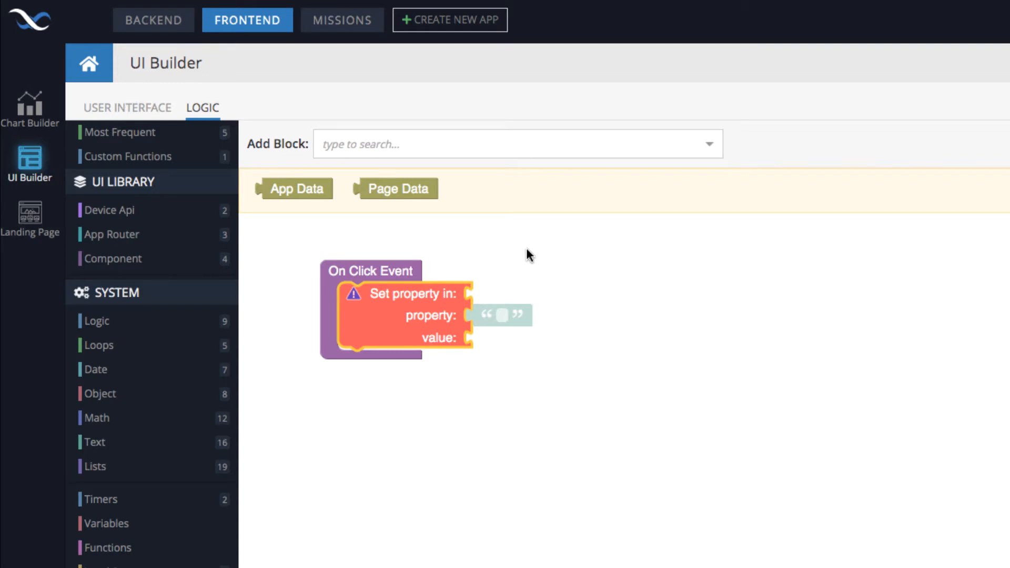
Step: Set the target object of the Set property block to the property myobject of Page Data using a Get property block
click(409, 193)
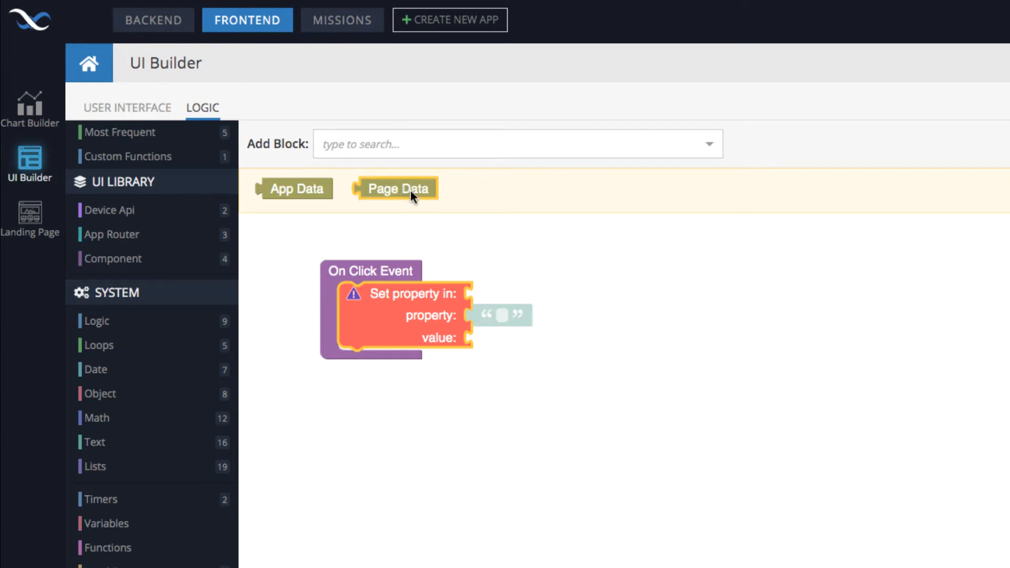
click(479, 238)
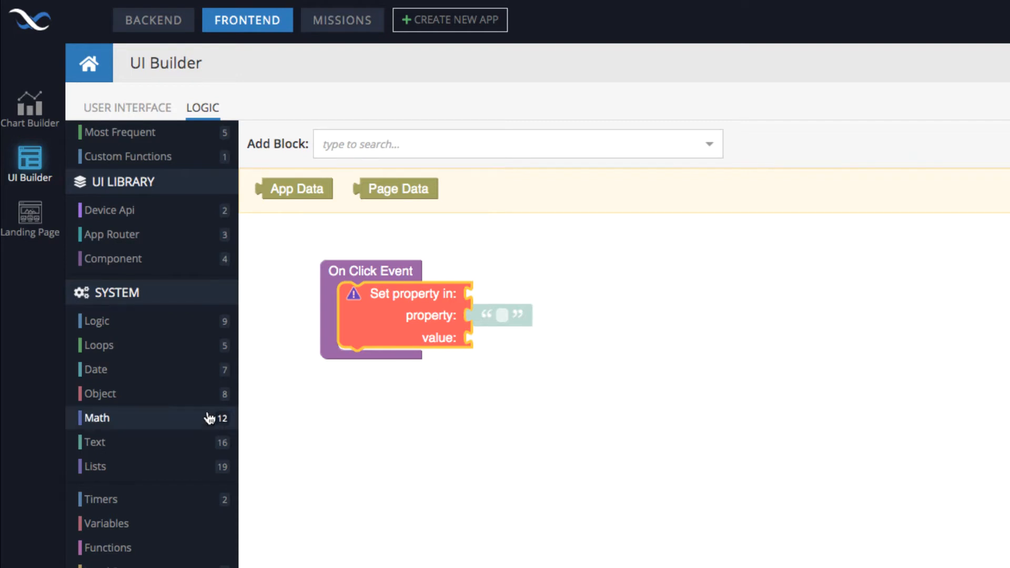
click(169, 396)
drag(295, 346, 514, 299)
click(598, 297)
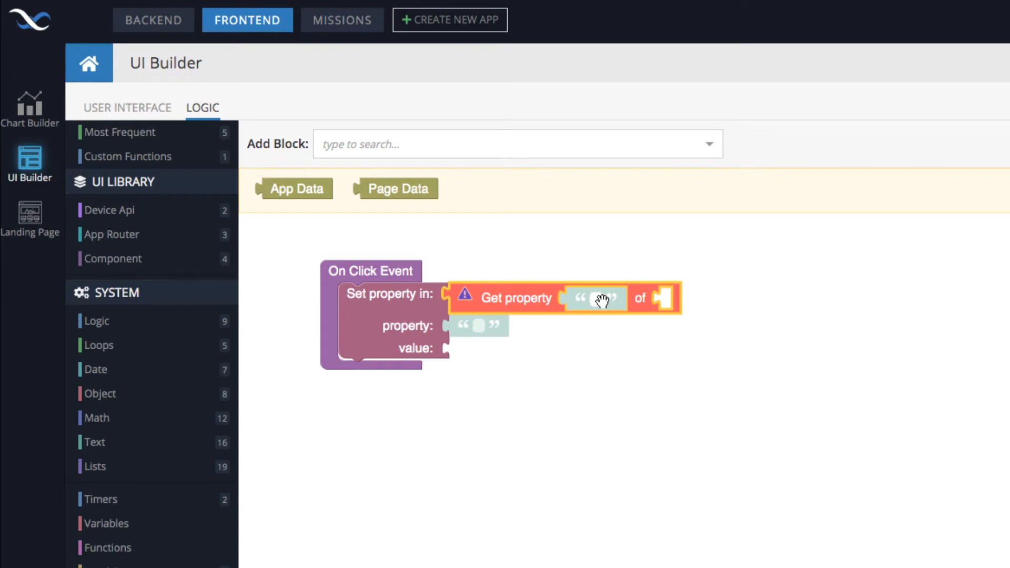
text(myobject)
key(Return)
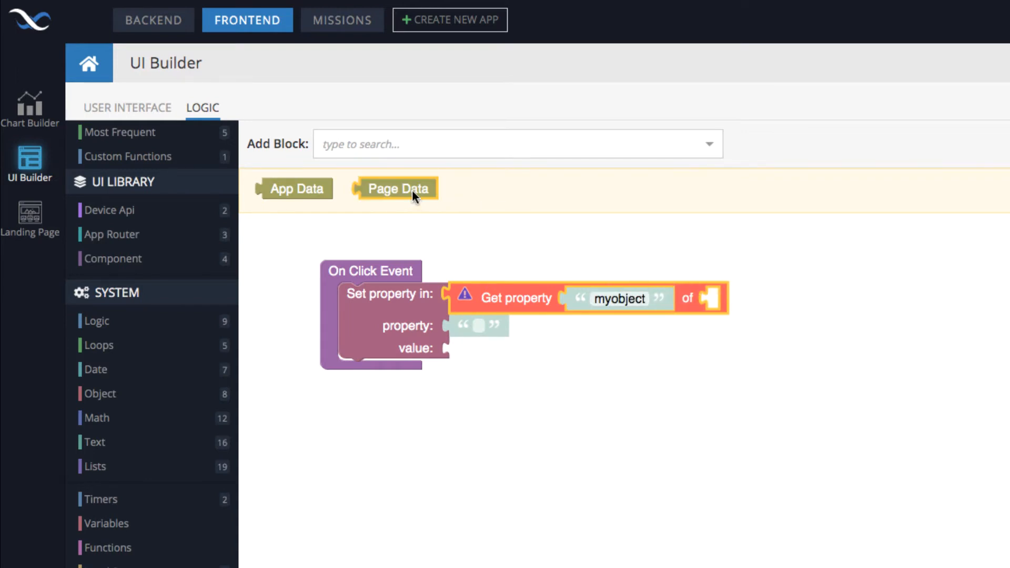
drag(408, 189, 764, 305)
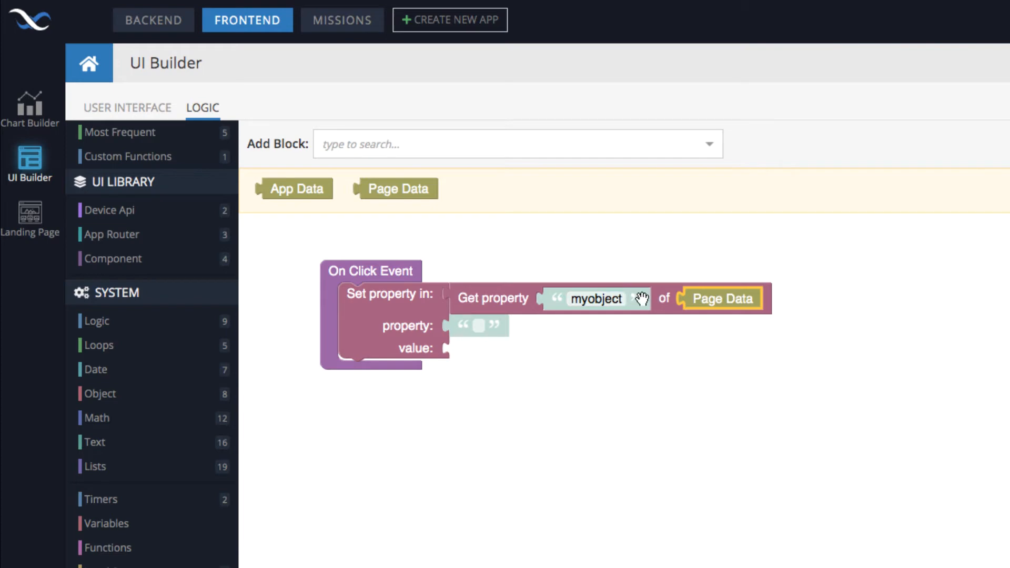
click(488, 298)
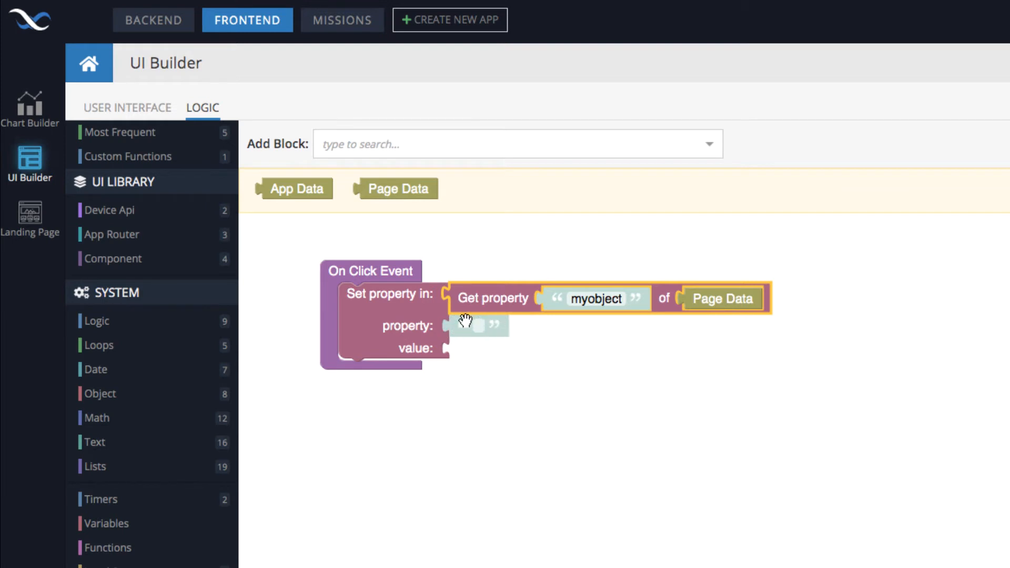
Step: Fill the property slot of the Set property block with a Get property block reading key from Page Data
click(188, 395)
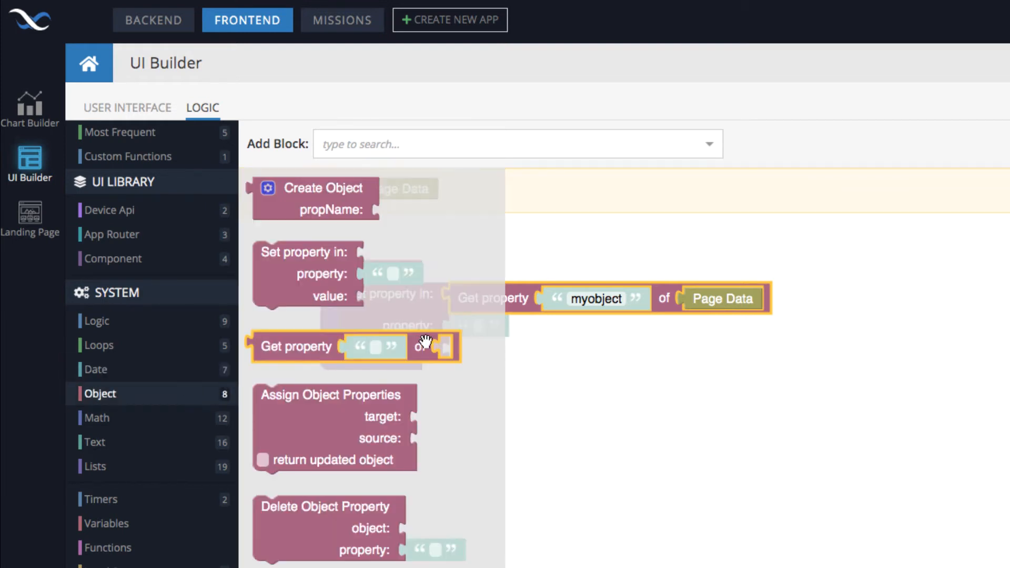
drag(280, 345, 480, 335)
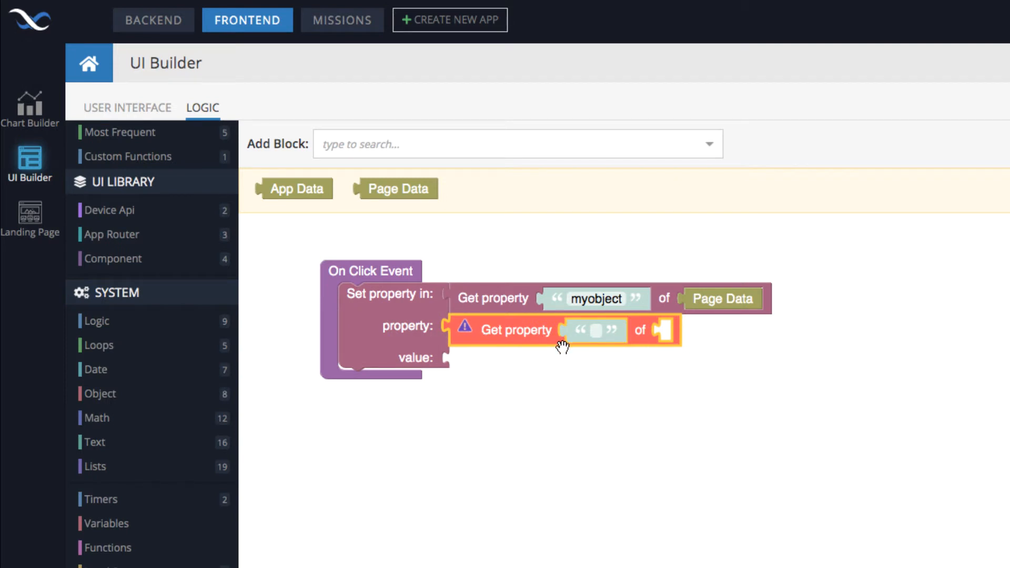
drag(420, 190, 715, 333)
click(581, 332)
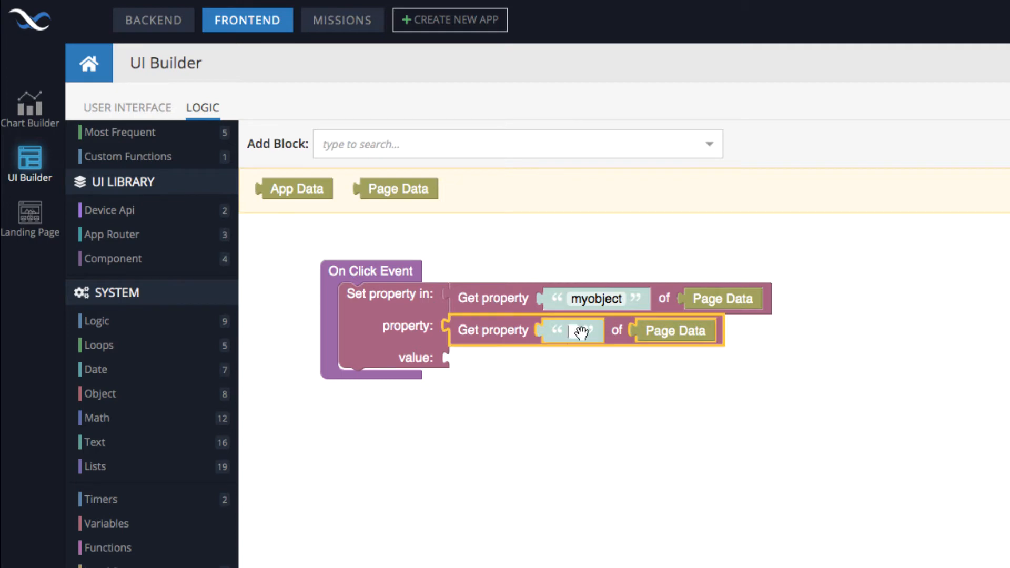
text(key)
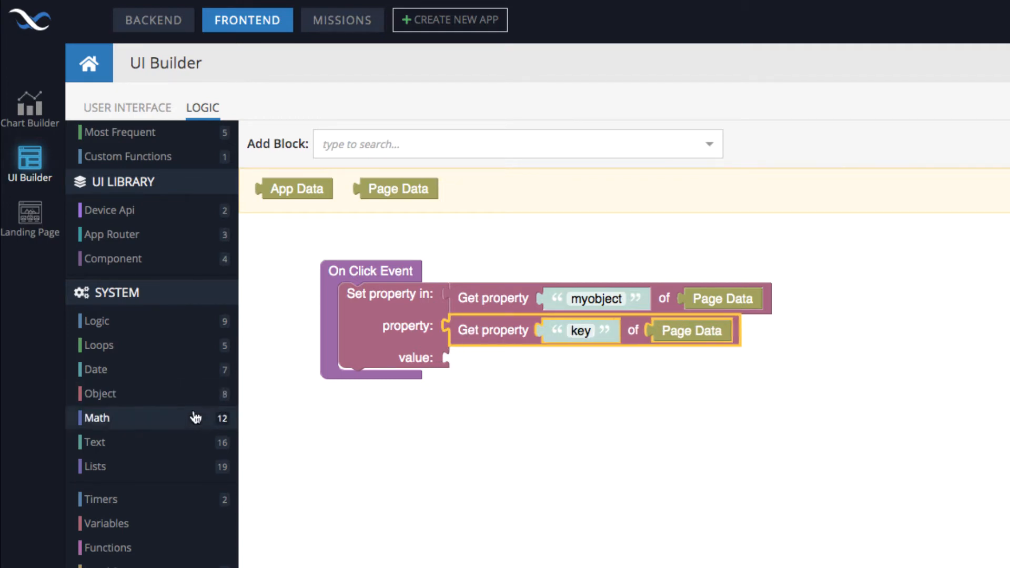
Step: Fill the value slot of the Set property block with a Get property block reading value from Page Data
click(167, 399)
drag(294, 348, 492, 363)
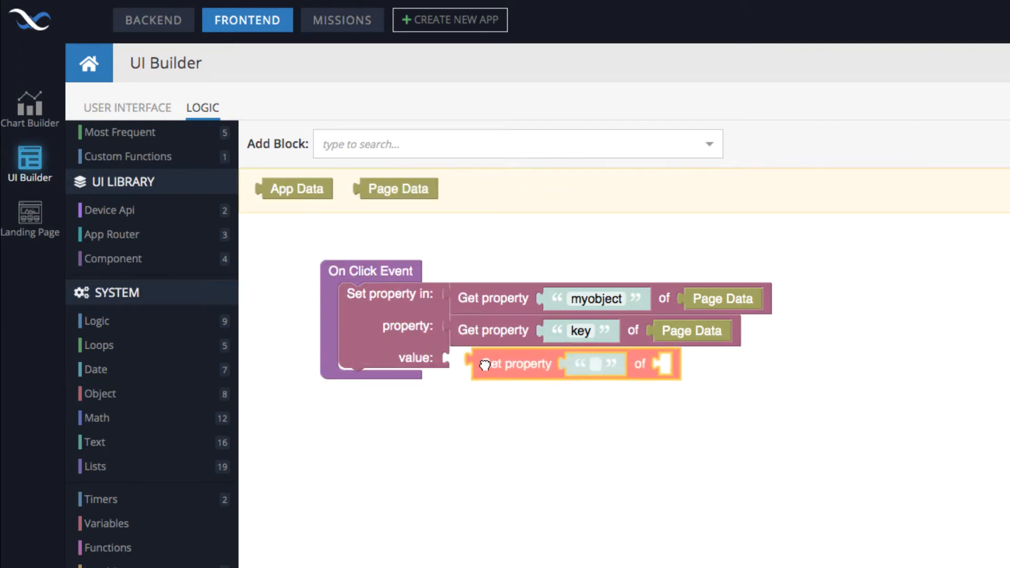
click(599, 362)
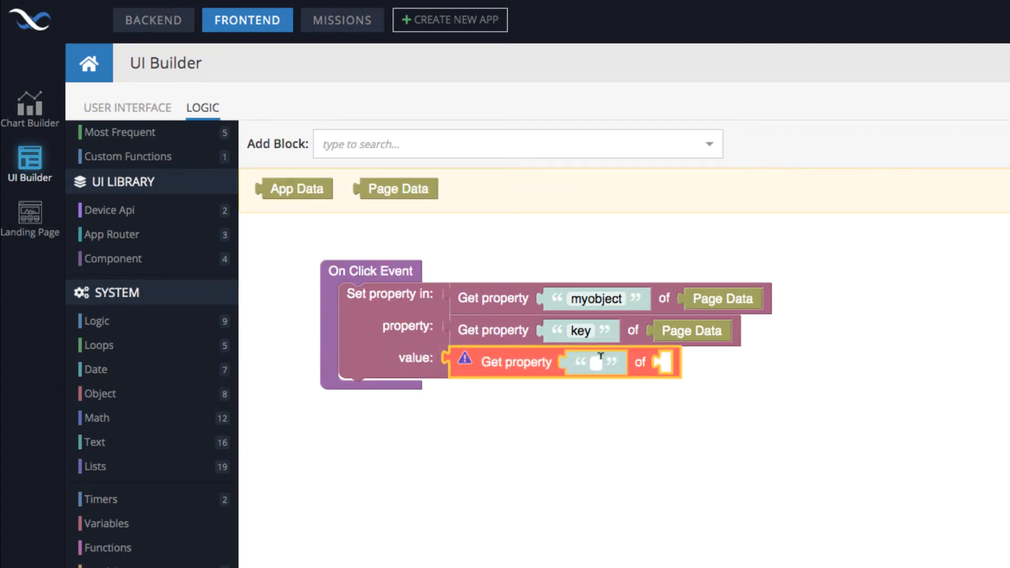
text(value)
key(Return)
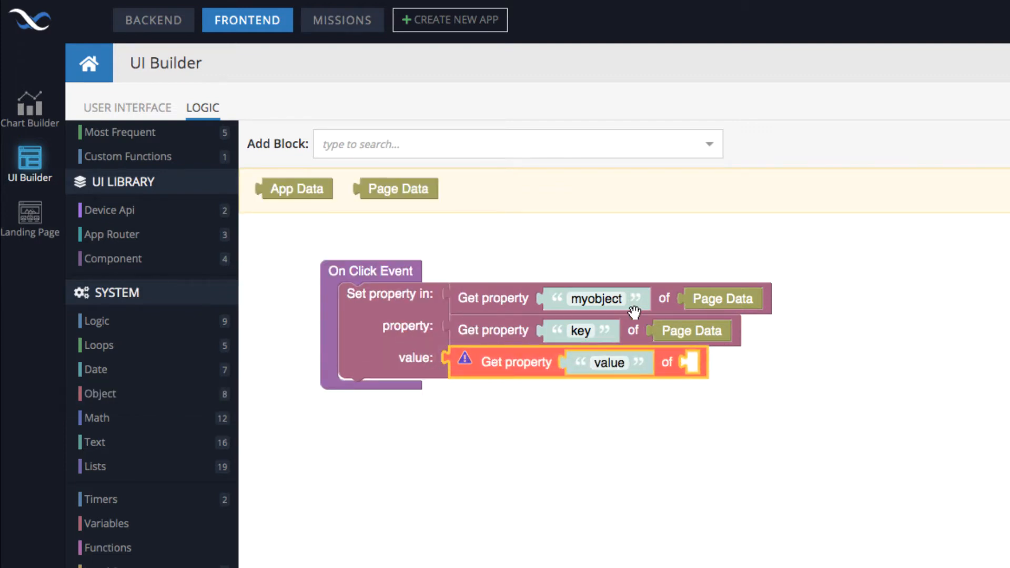
drag(429, 189, 743, 364)
click(721, 418)
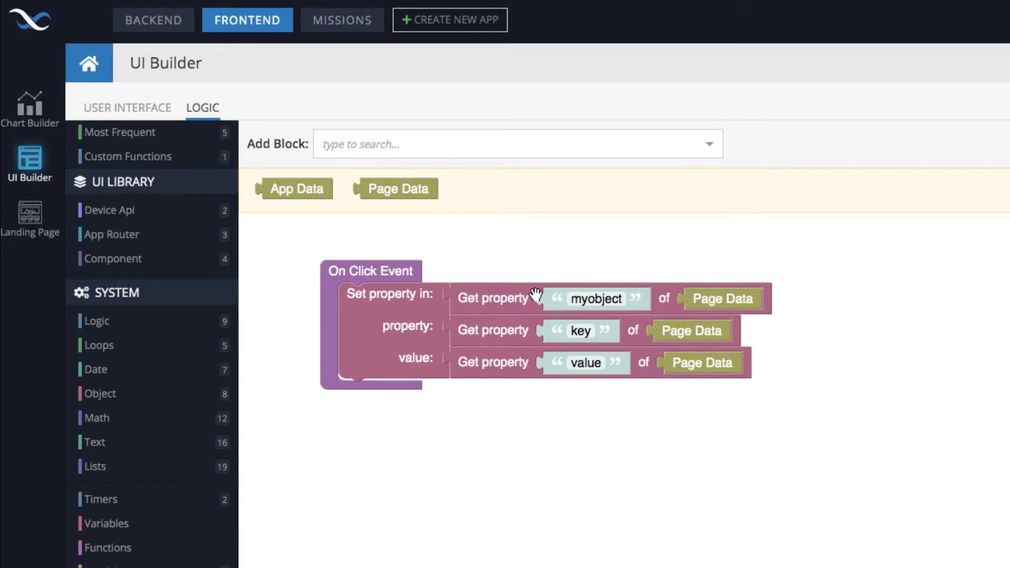
click(365, 318)
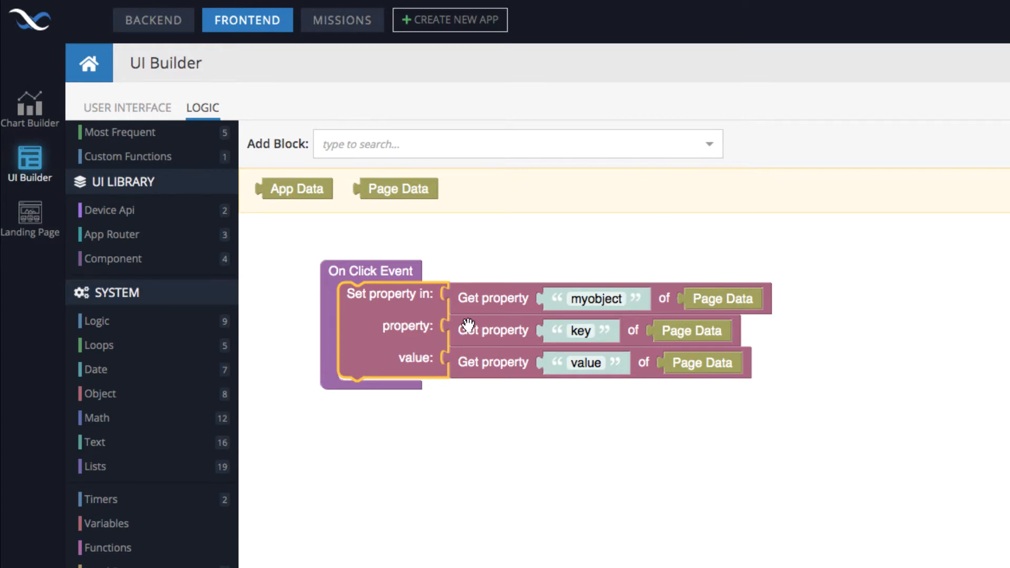
click(496, 401)
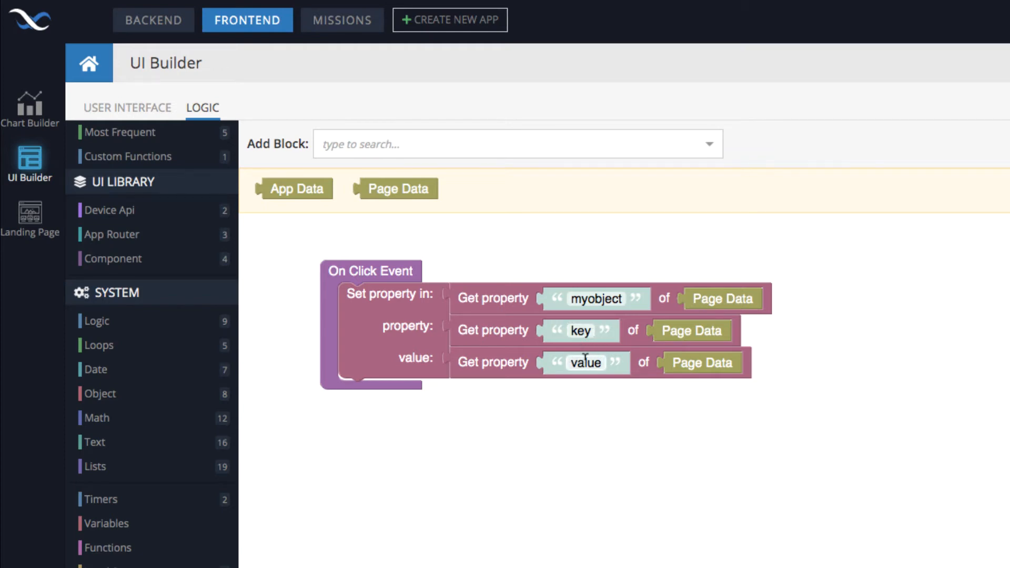
Step: Examine the data bindings of the Key and Value inputs in their logic handlers
click(138, 117)
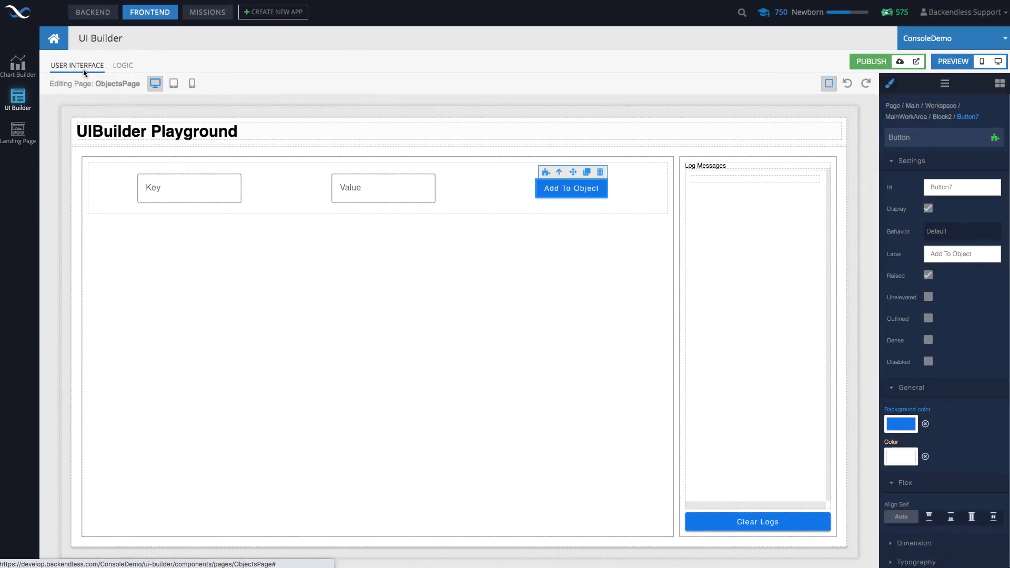
click(178, 187)
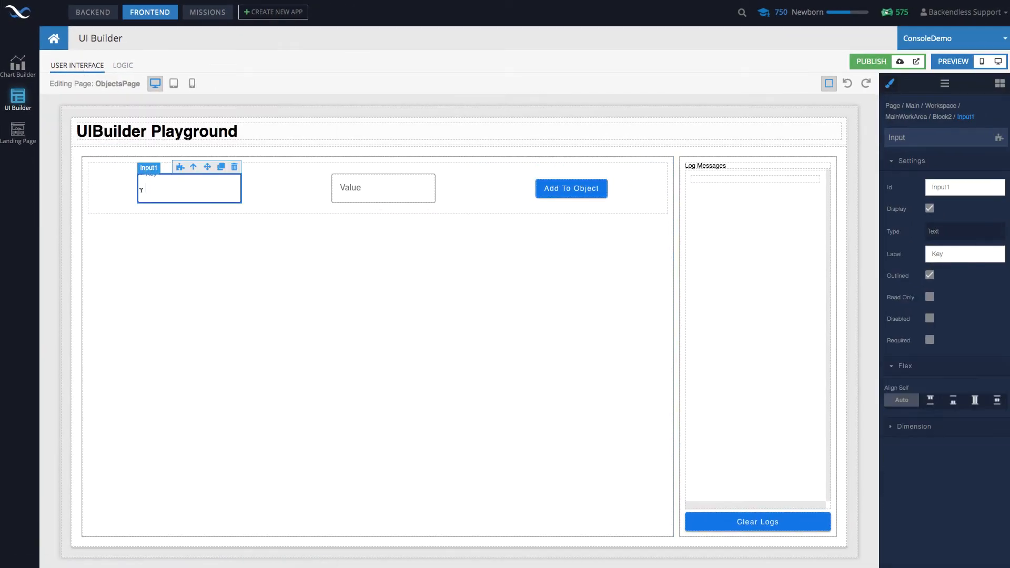
click(180, 167)
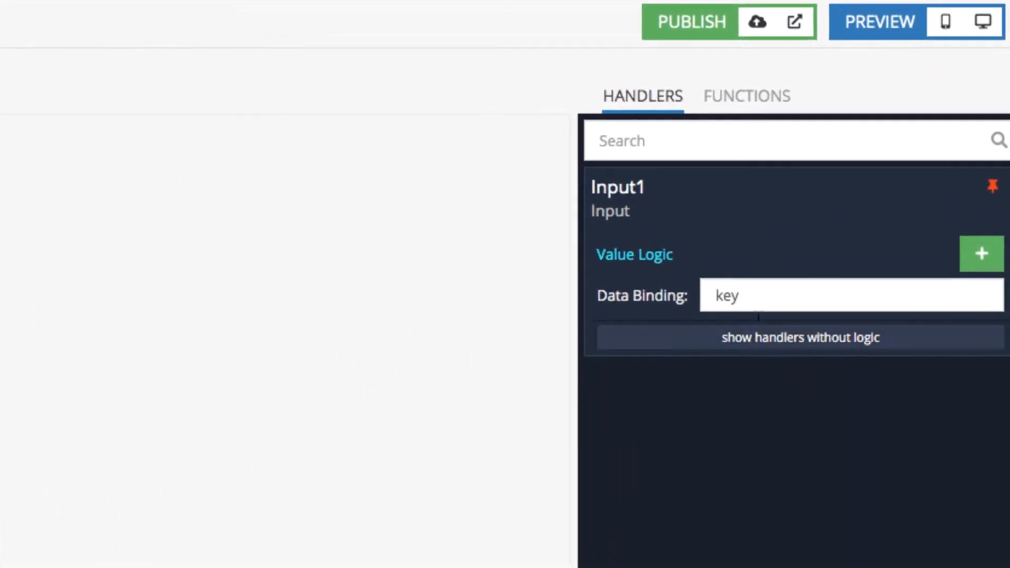
drag(776, 289, 703, 286)
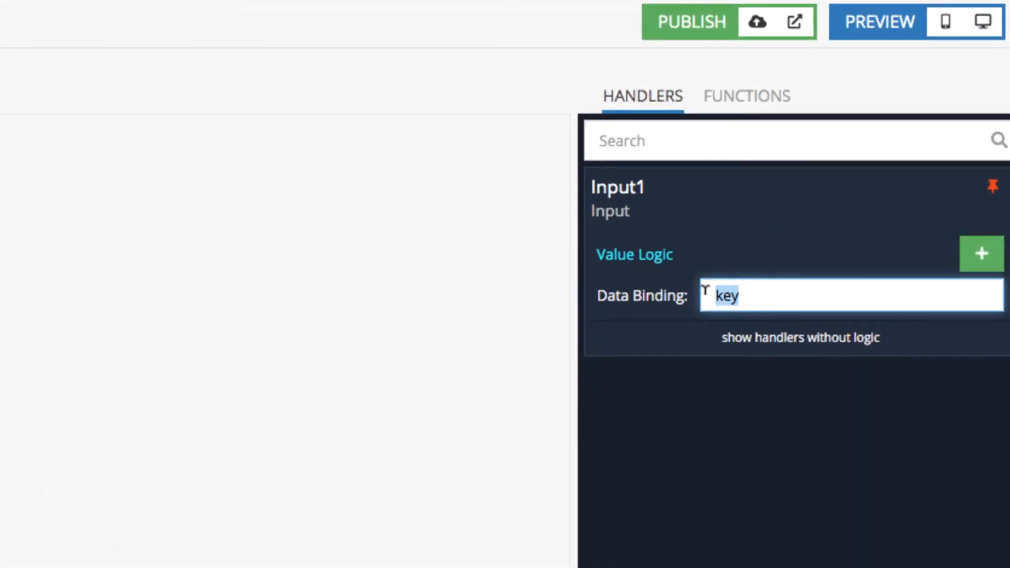
click(756, 289)
drag(768, 286, 707, 286)
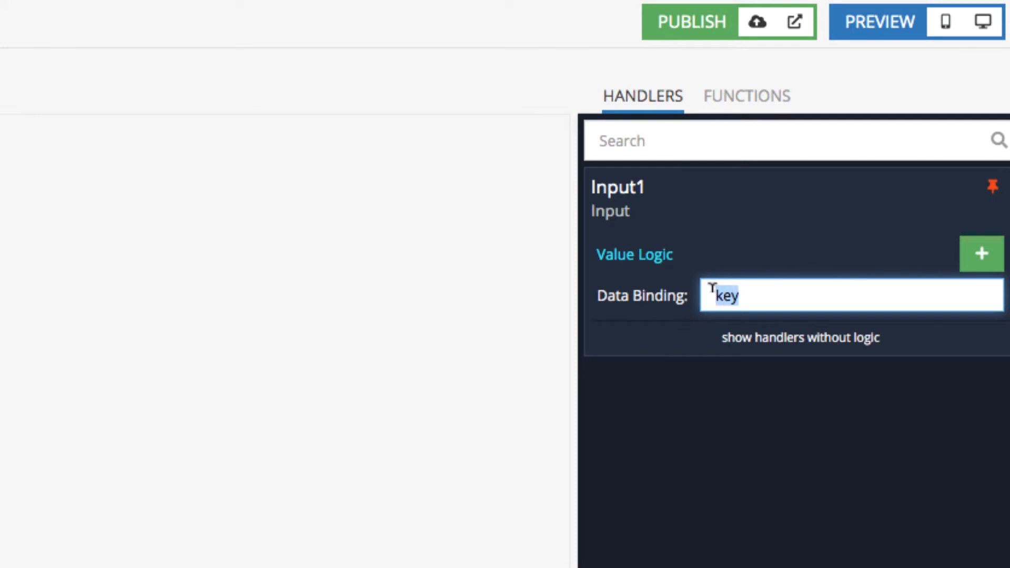
click(752, 286)
drag(776, 286, 707, 286)
click(77, 66)
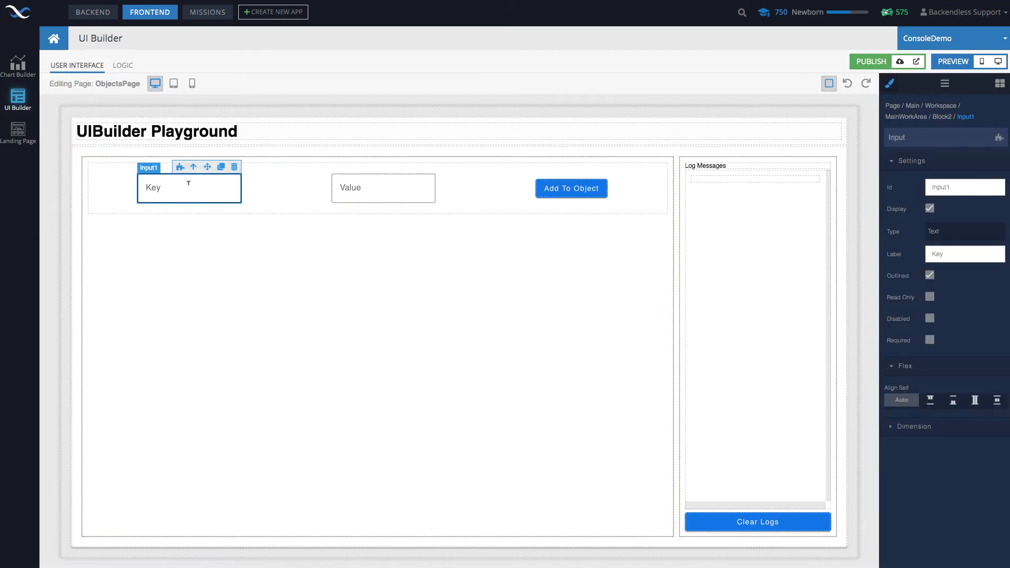
click(371, 186)
click(374, 167)
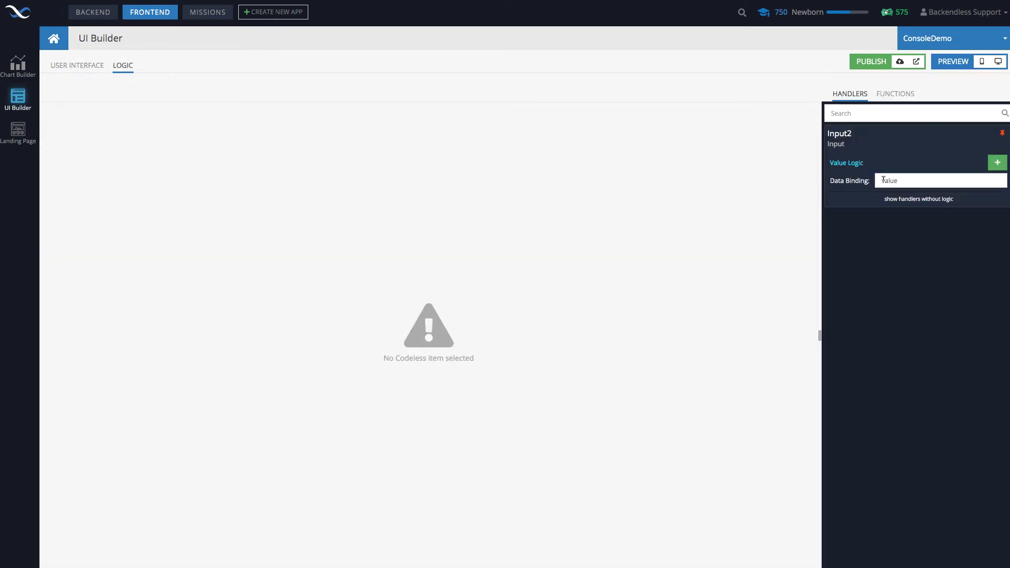
Step: Add the custom log function below the Set property block in the Add To Object click logic, with Page Data as its pageData
click(96, 70)
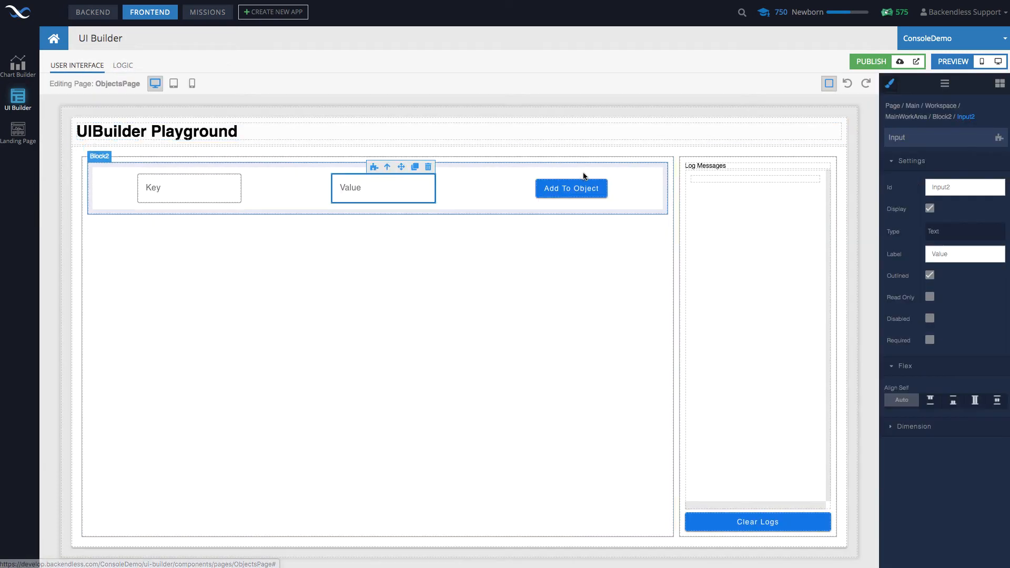
click(560, 188)
click(545, 172)
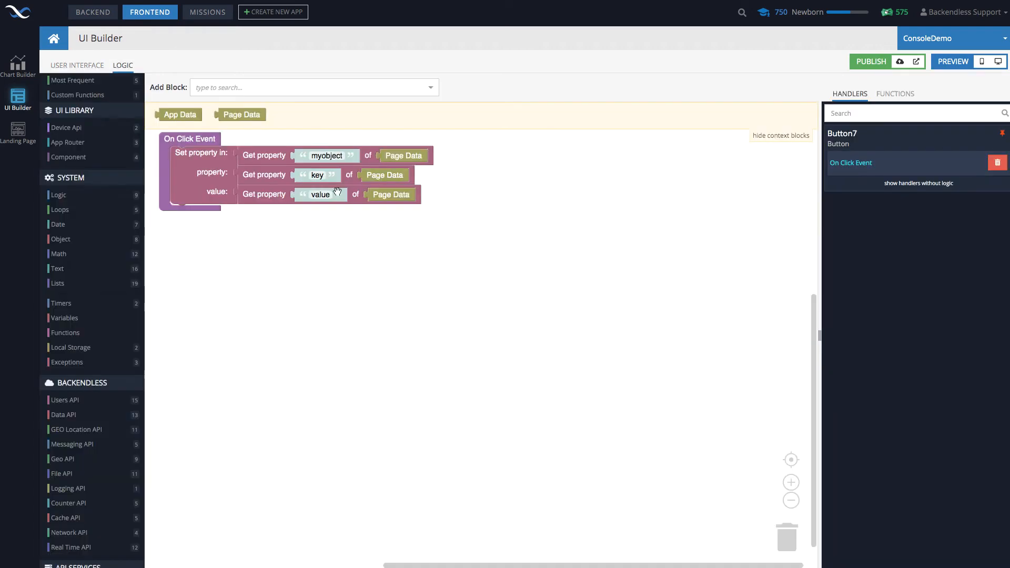
click(272, 174)
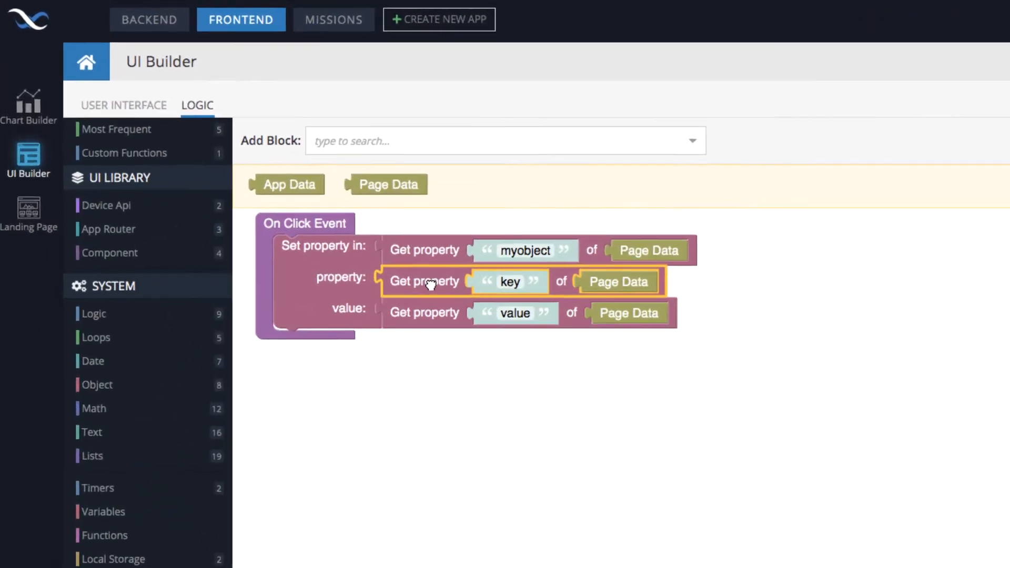
click(271, 193)
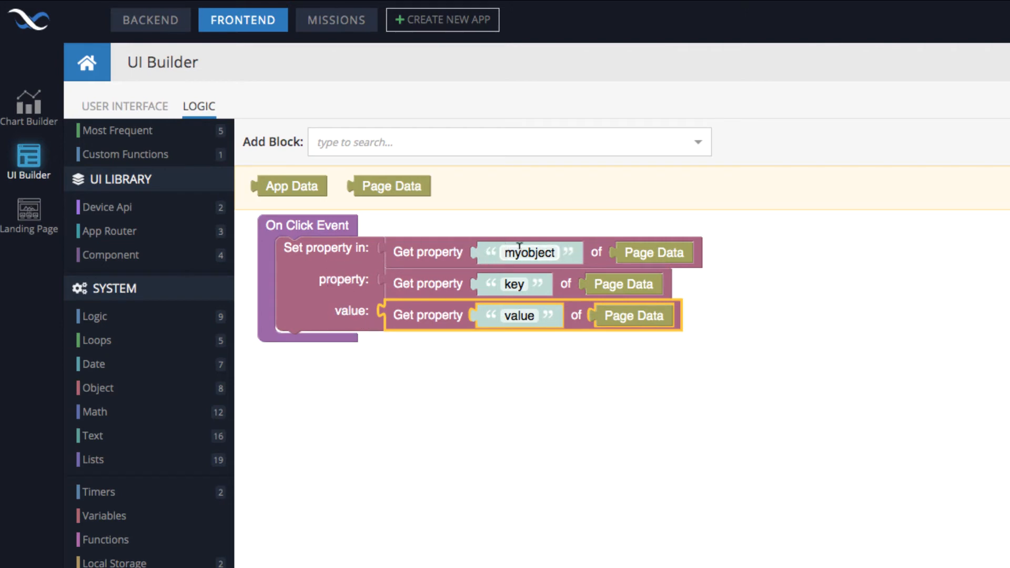
click(552, 360)
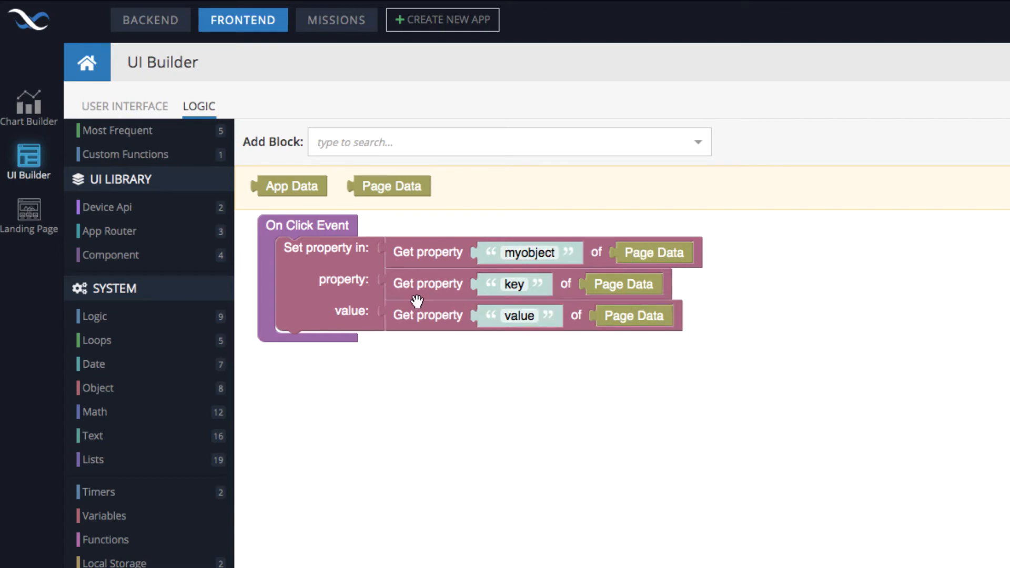
click(126, 154)
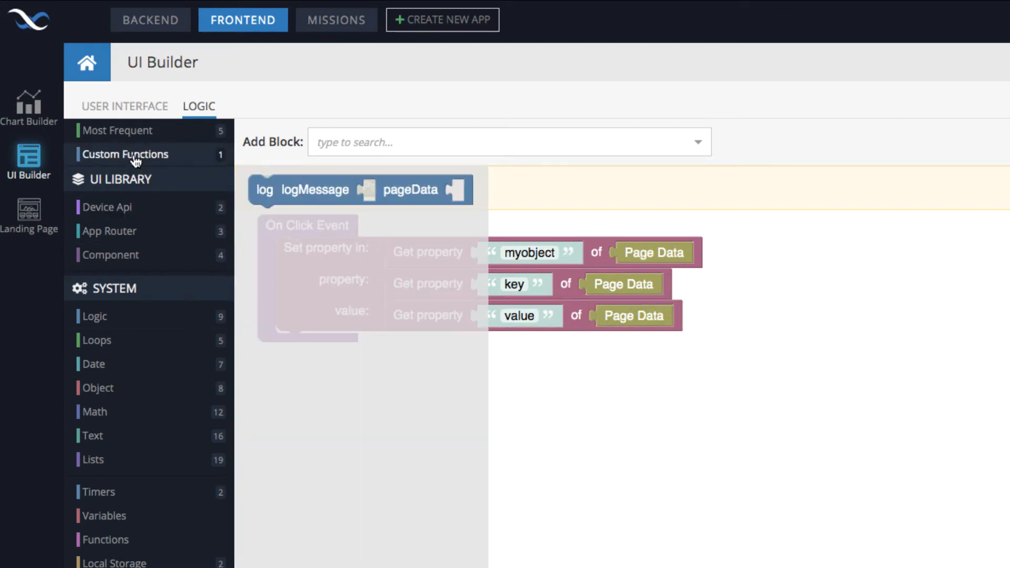
drag(329, 197, 351, 366)
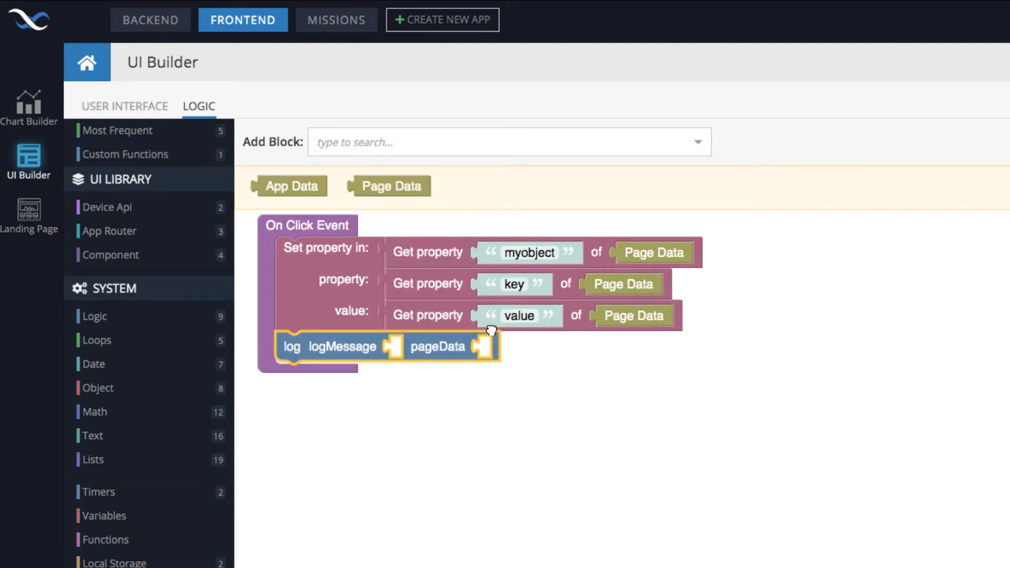
drag(391, 185, 513, 348)
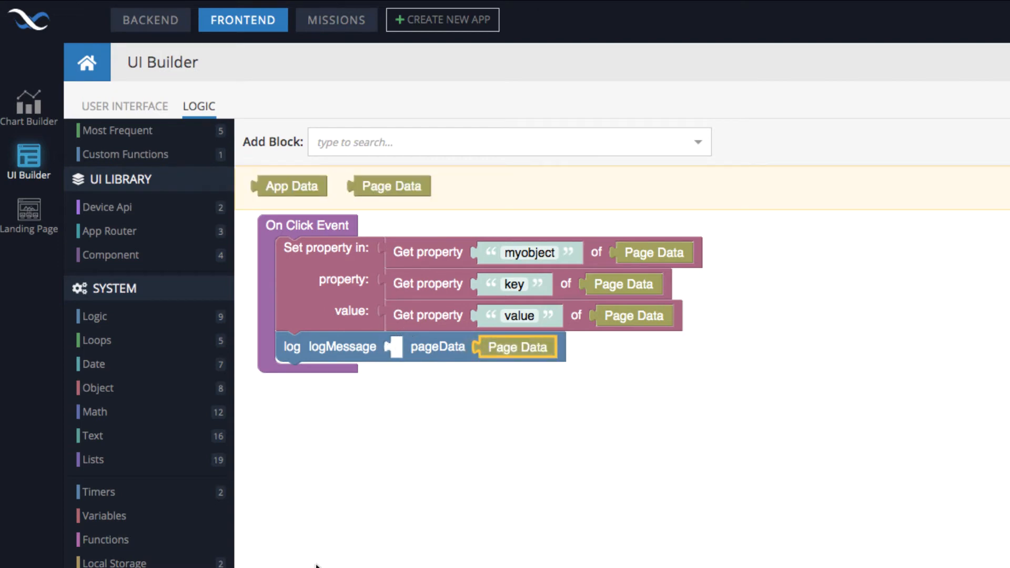
click(140, 387)
scroll(349, 508, down, 6)
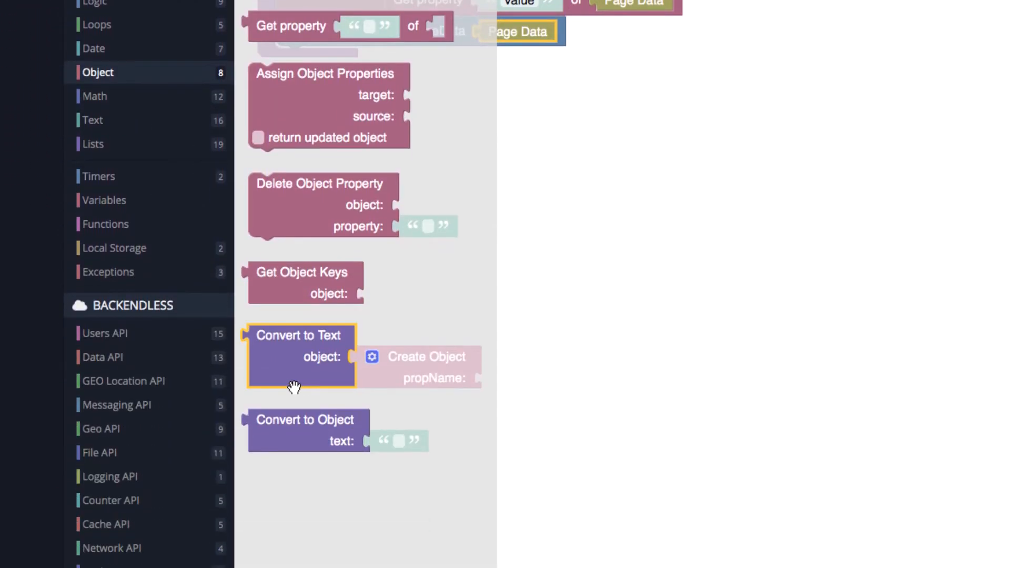
drag(283, 369, 385, 446)
scroll(331, 401, up, 4)
key(Delete)
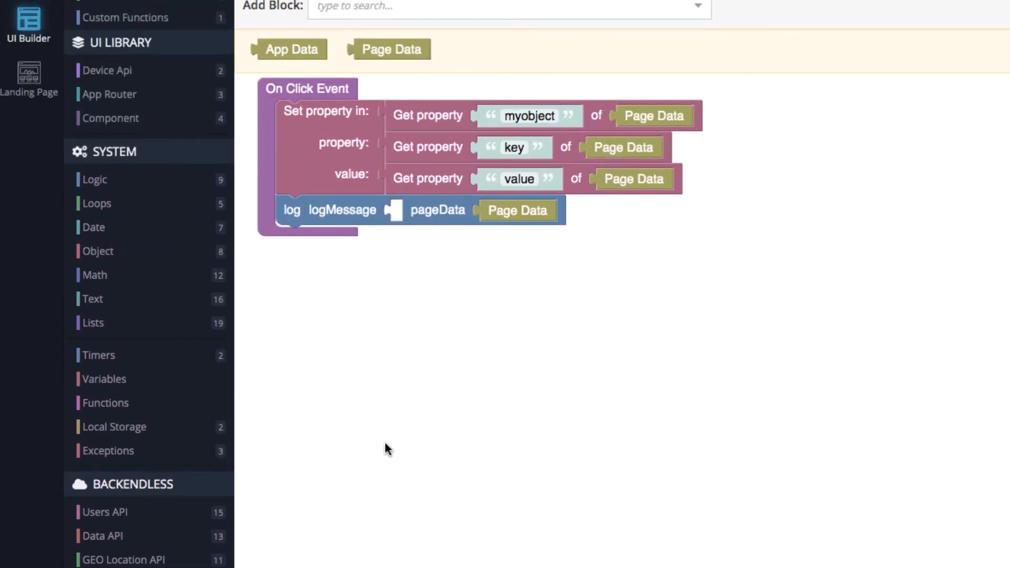
Step: Fill the logMessage slot of the log block with a copy of the Get property block reading myobject from Page Data
click(424, 118)
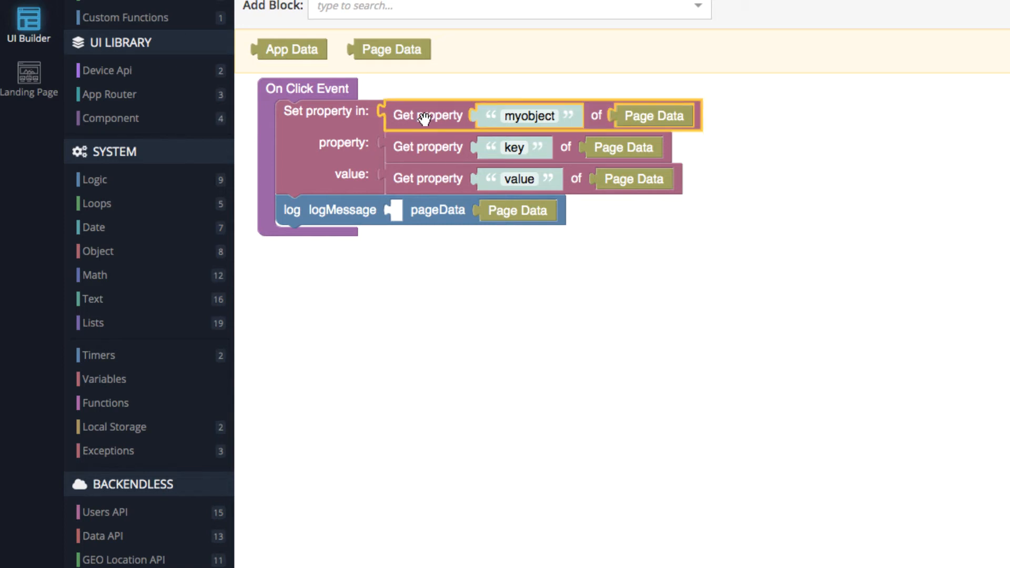
key(ctrl+c)
key(ctrl+v)
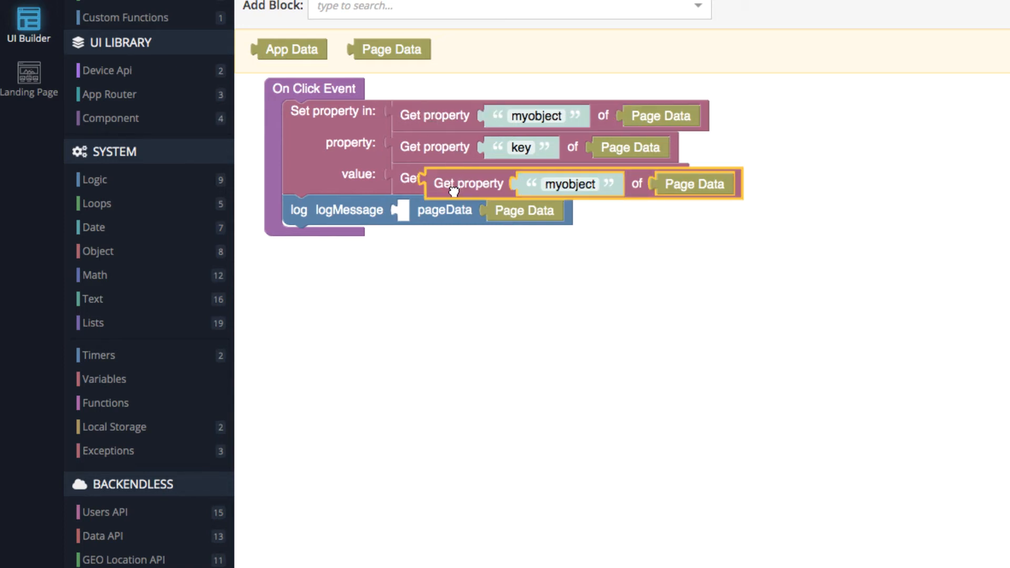
drag(454, 187, 430, 225)
click(508, 289)
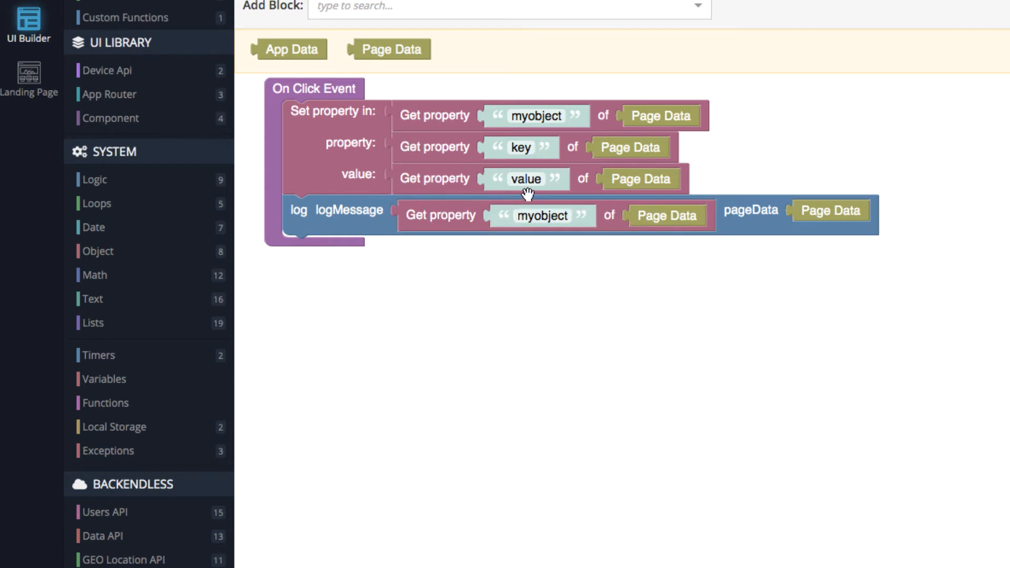
drag(579, 257, 588, 269)
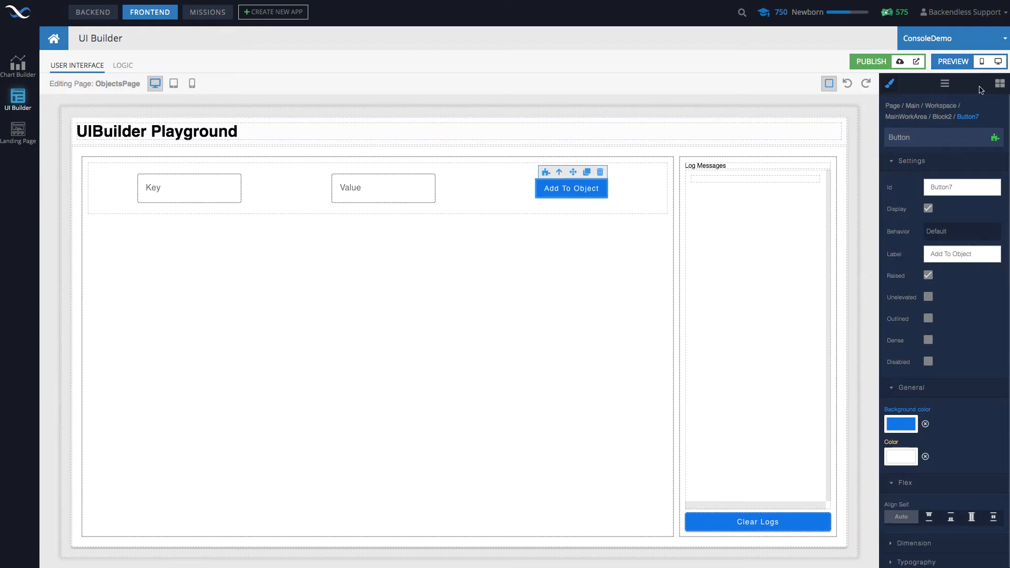
Step: Preview the page and test Add To Object with the key name and a first name as the value
click(997, 62)
click(154, 81)
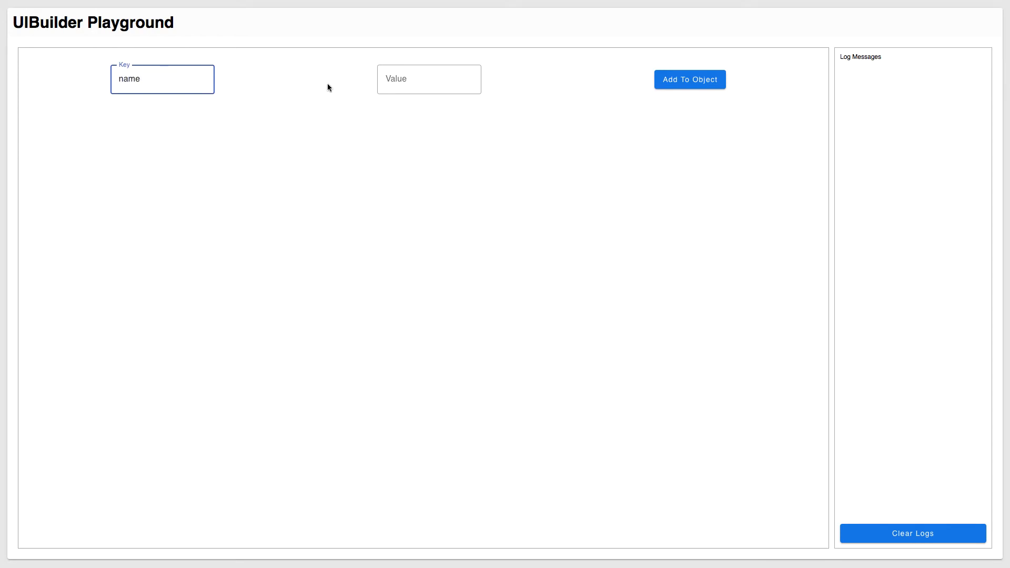
click(404, 78)
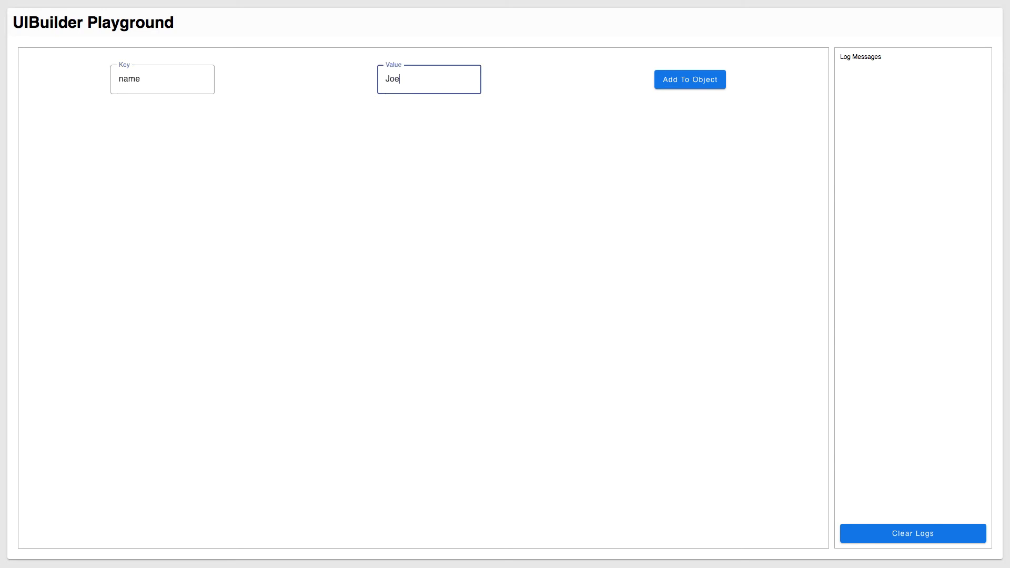
click(692, 85)
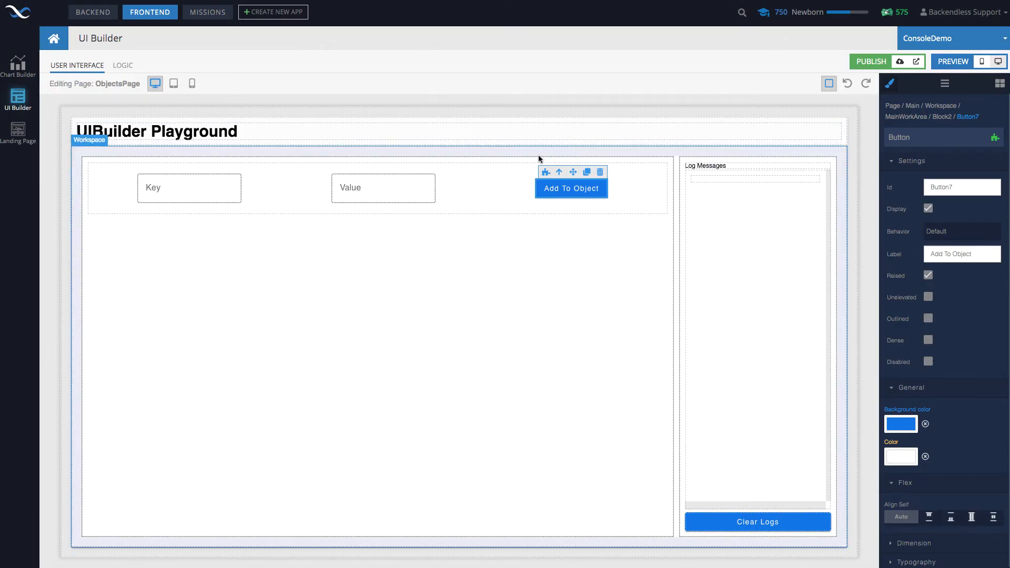
Step: Examine the Get property myobject block used as the Set property target in the Add To Object click logic
click(544, 173)
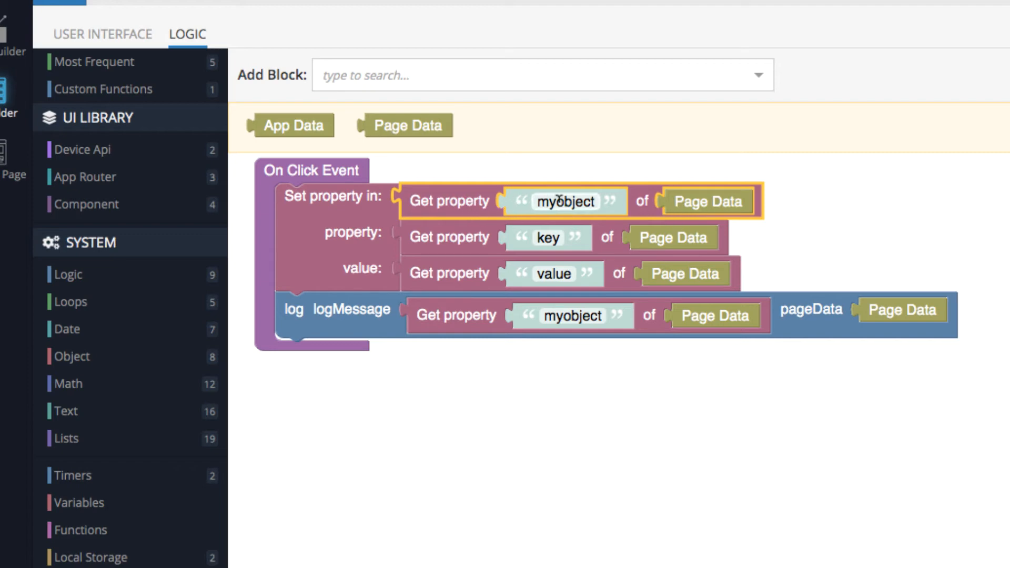
drag(807, 221, 842, 248)
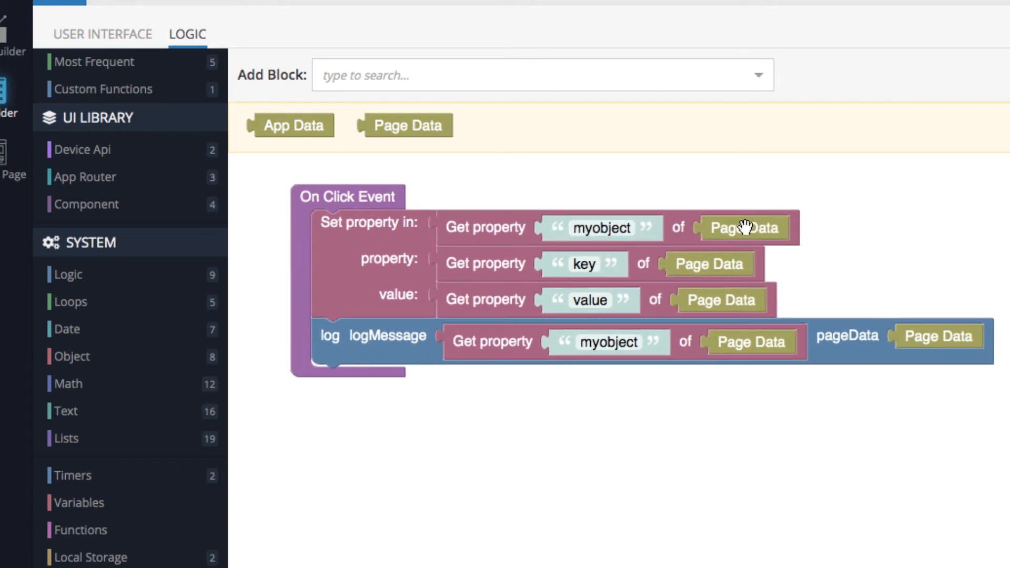
click(477, 227)
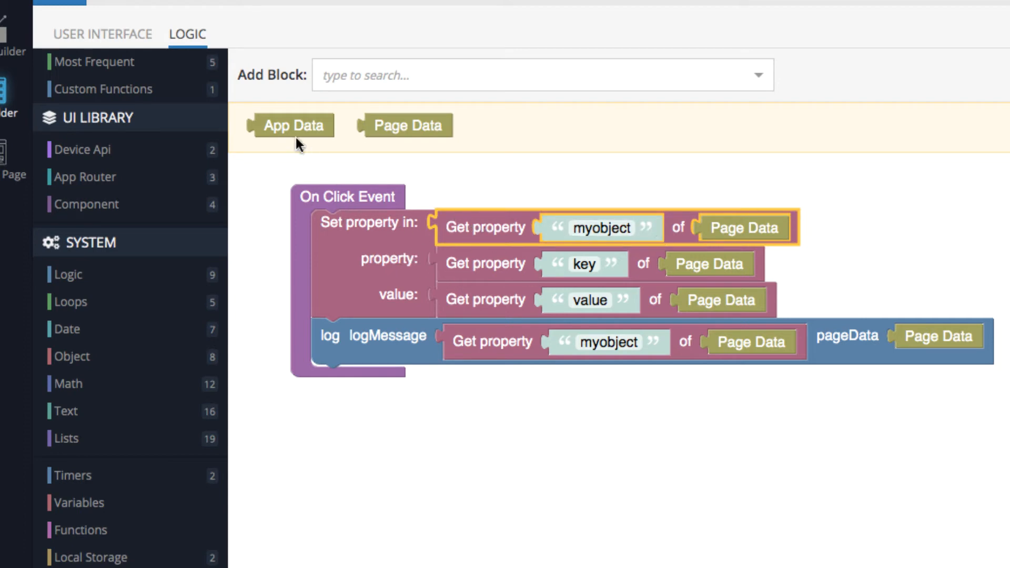
click(128, 40)
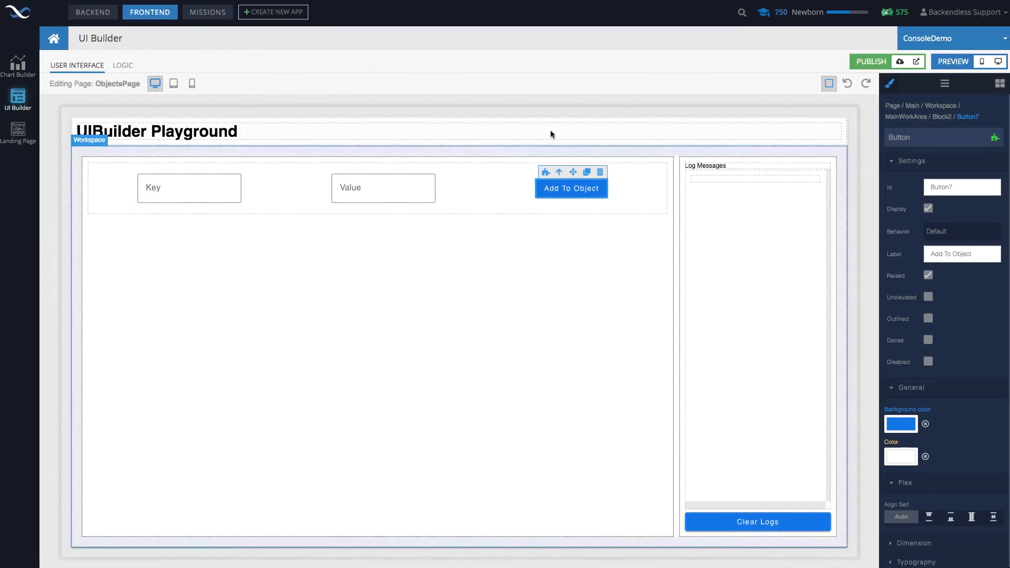
Step: Add an On Page Enter handler to the page and place an object Set property block inside it
click(749, 112)
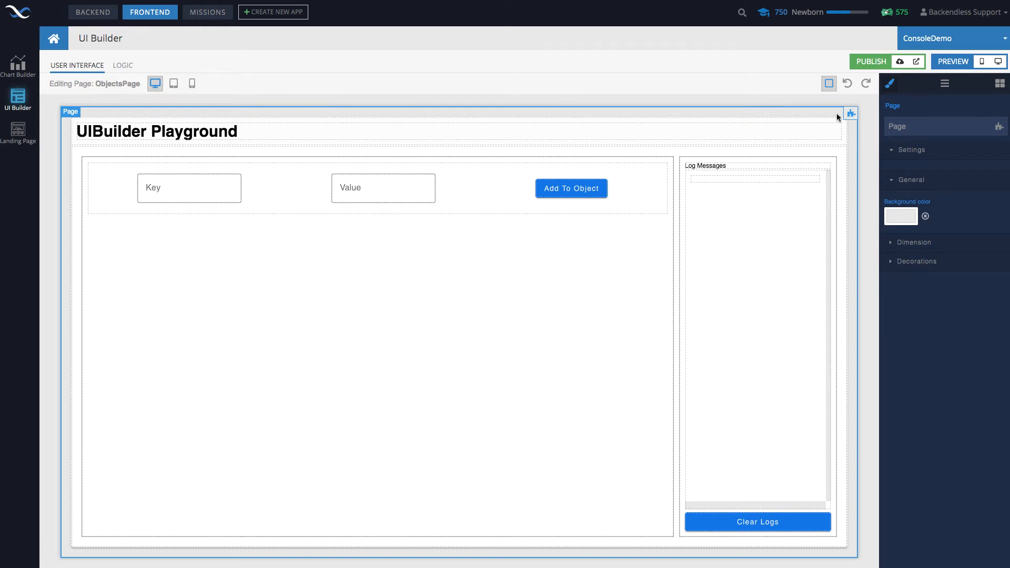
click(850, 113)
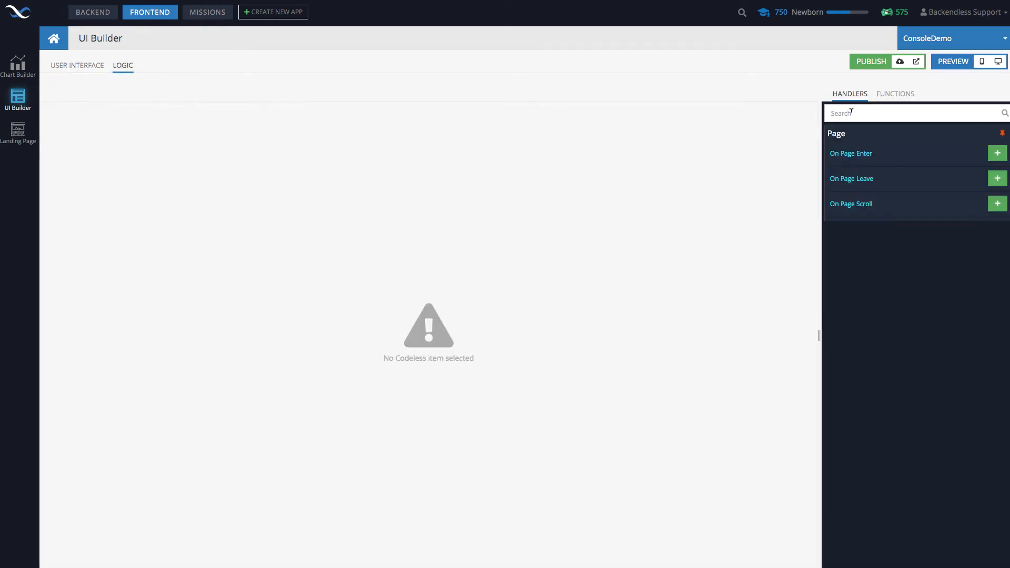
click(79, 65)
click(444, 108)
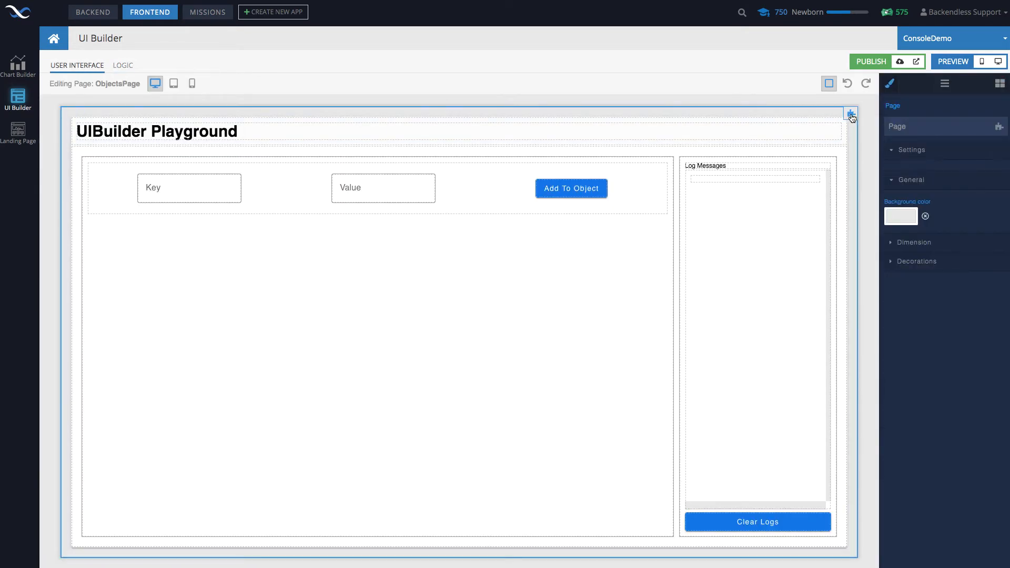
click(850, 114)
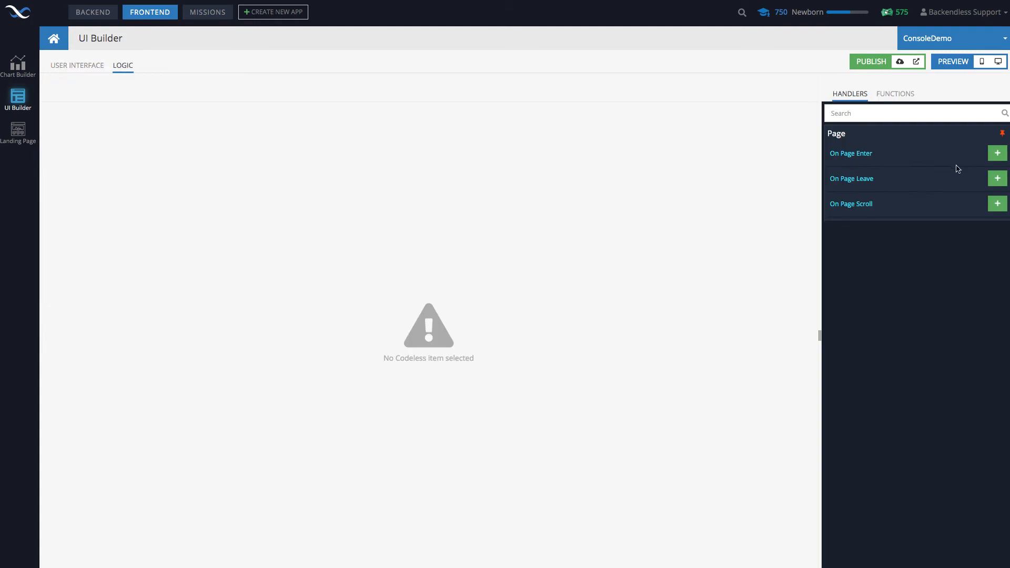
click(997, 153)
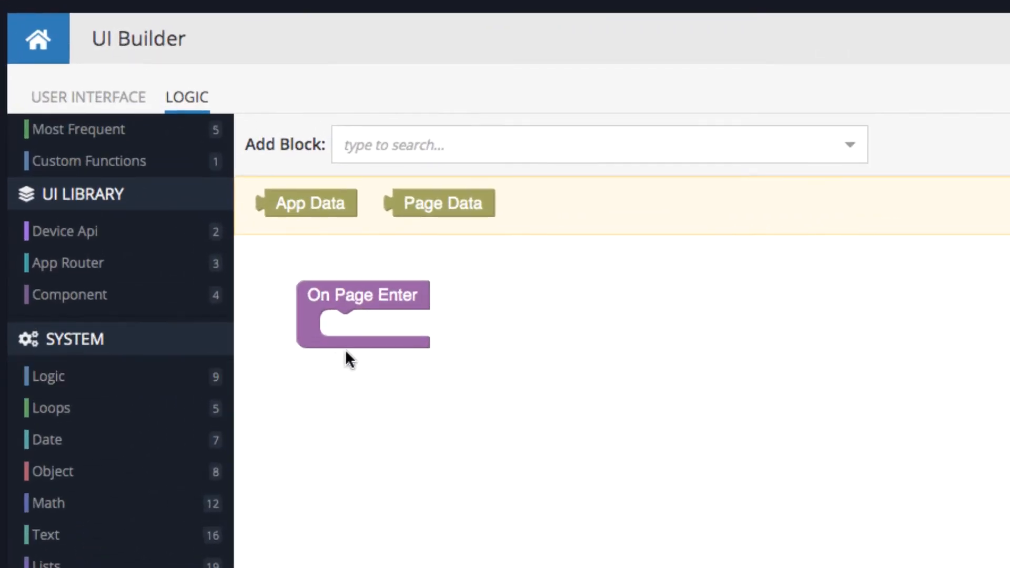
click(177, 469)
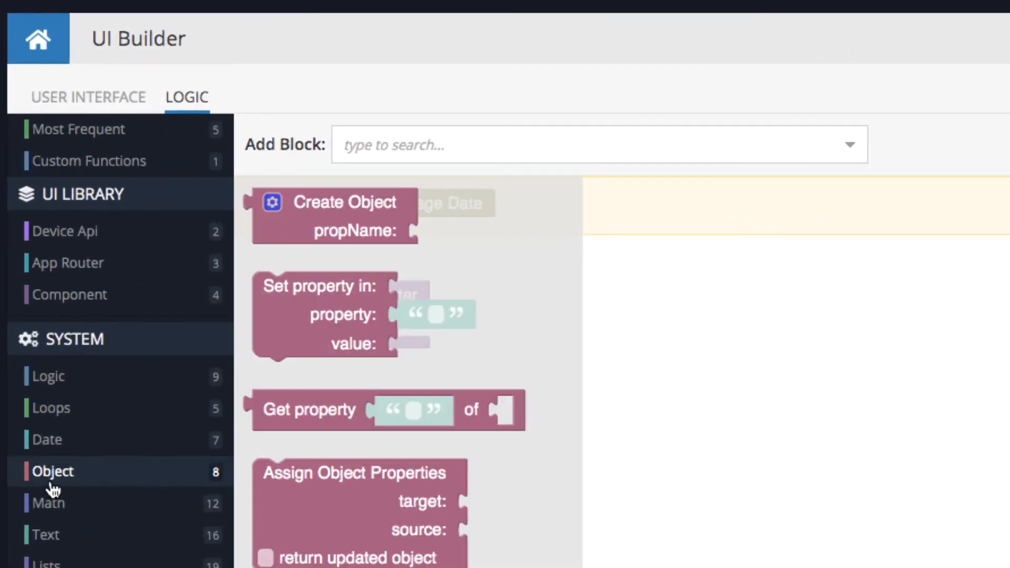
drag(333, 342, 371, 366)
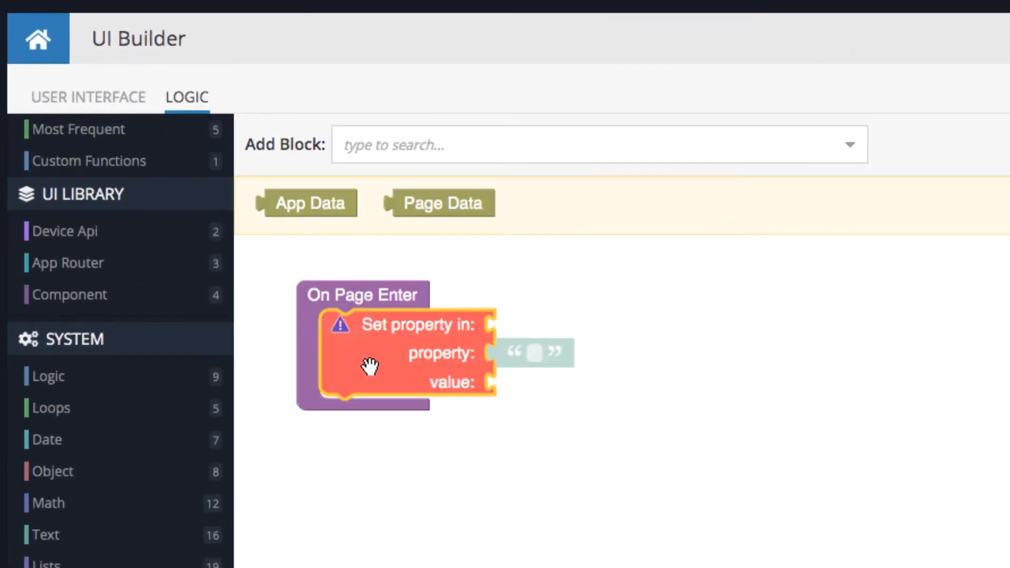
Step: Set the On Page Enter Set property block to target Page Data with myobject as the property name
drag(440, 203, 547, 325)
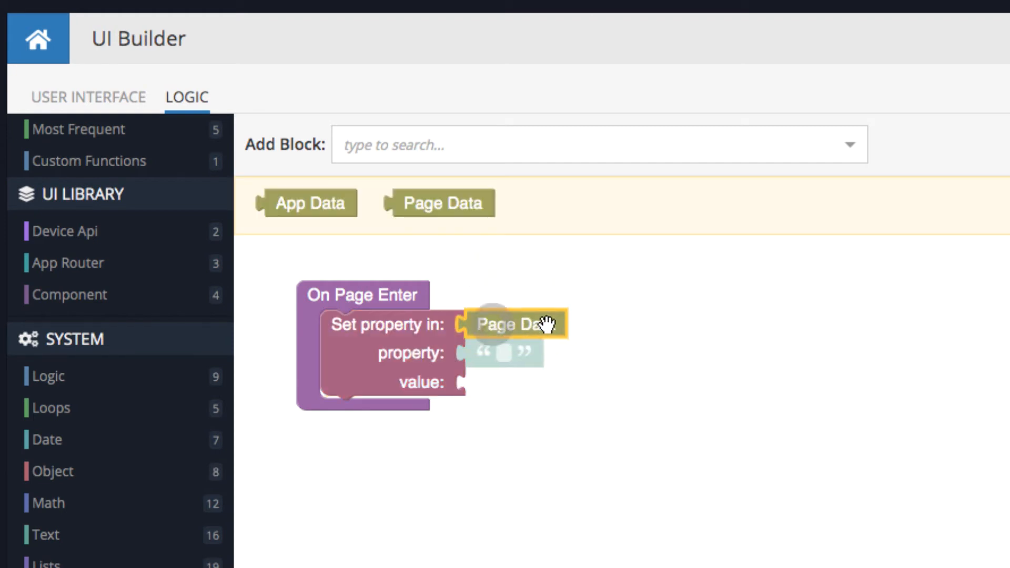
click(534, 353)
text(myobject)
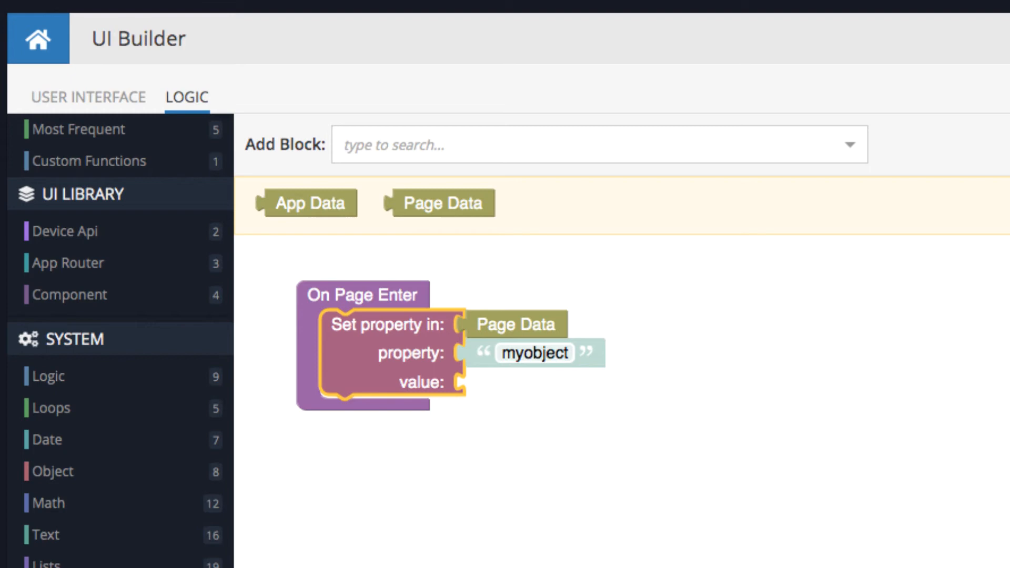
key(Return)
Step: Fill the value slot of the myobject Set property block with a Create Object block and remove its propName property
click(97, 473)
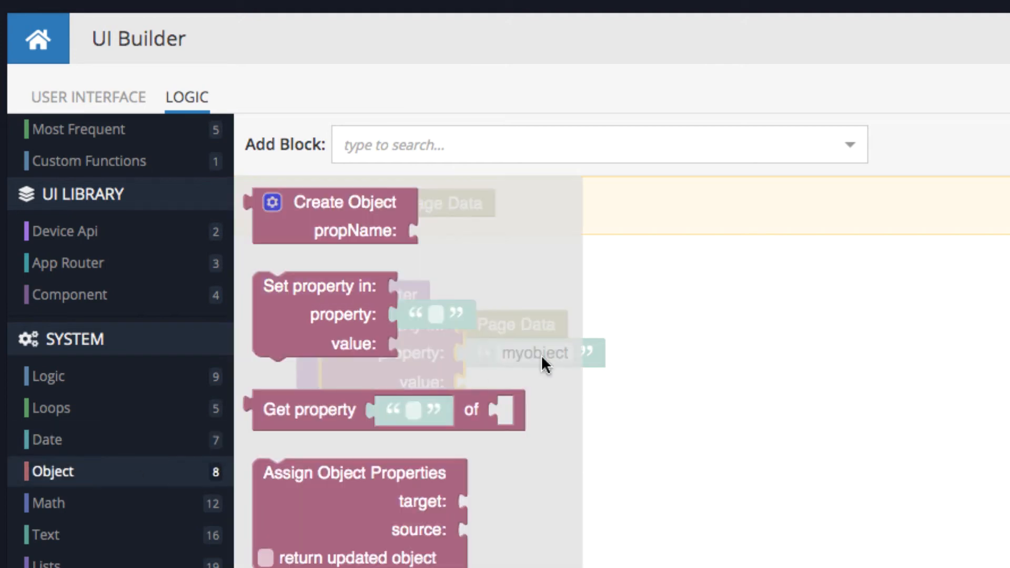
click(310, 225)
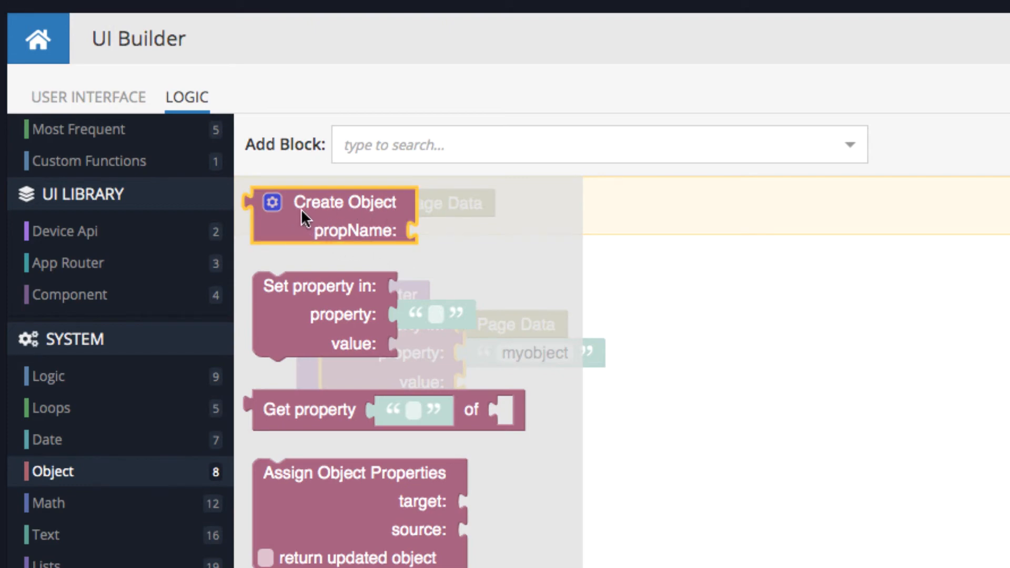
drag(302, 217, 522, 411)
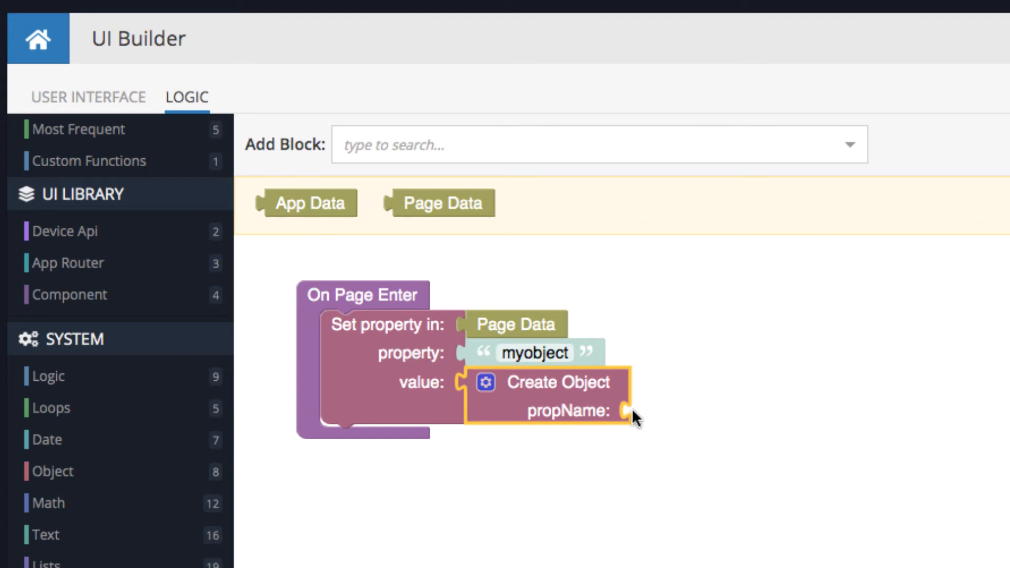
click(486, 383)
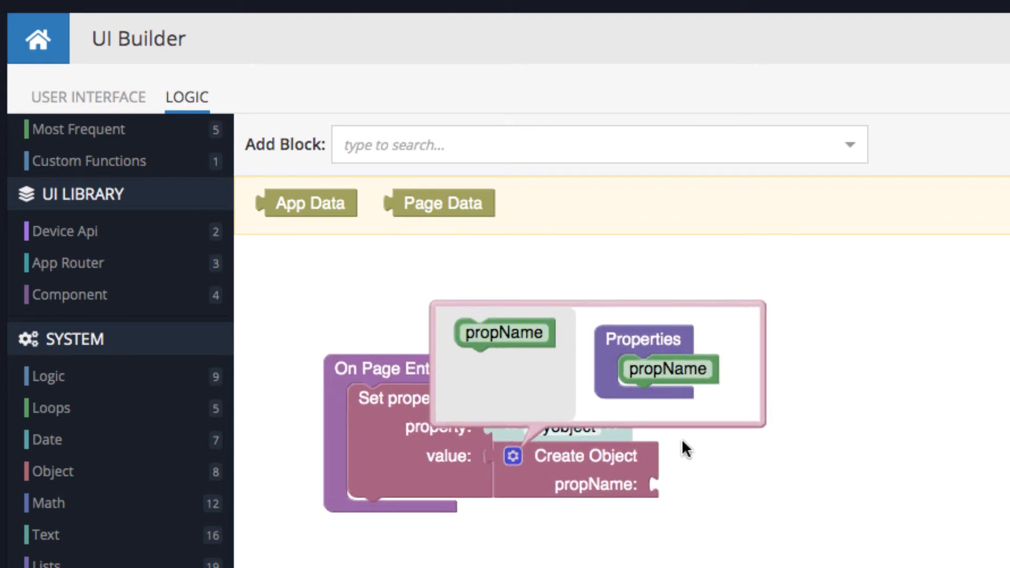
drag(656, 371, 494, 386)
click(513, 455)
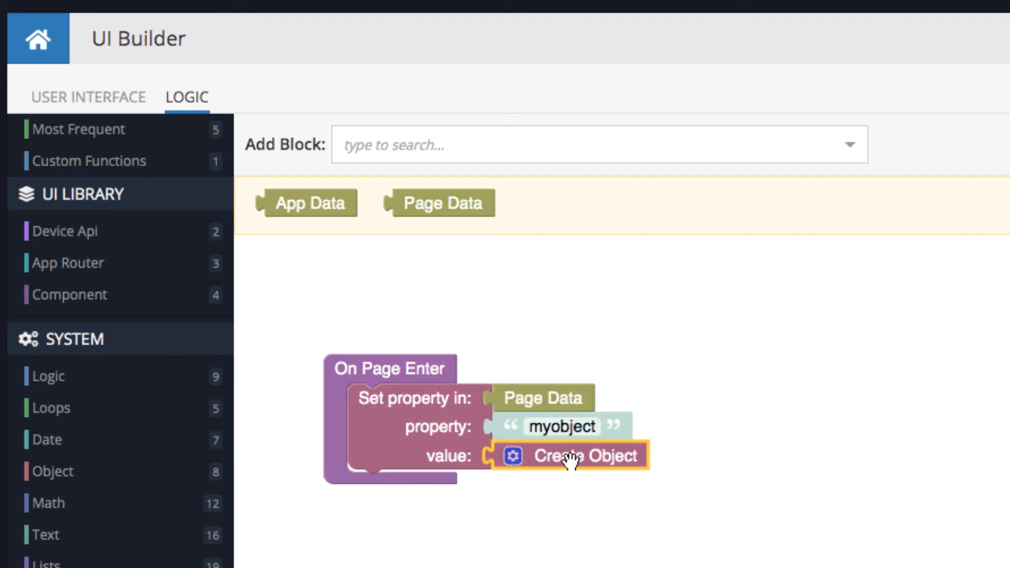
click(624, 514)
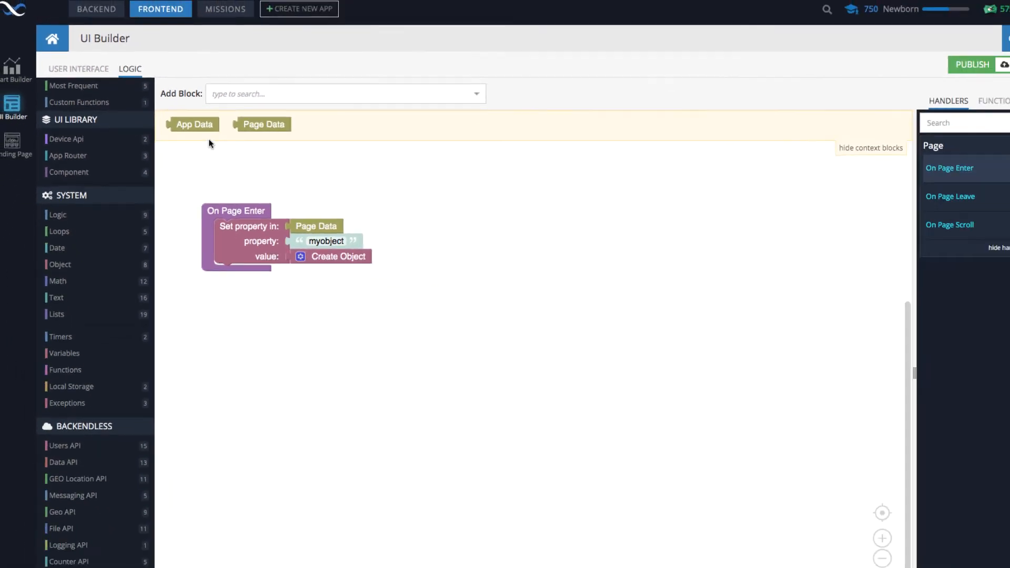
Step: Preview the page and run Add To Object with the key name and a first name as the value
click(79, 68)
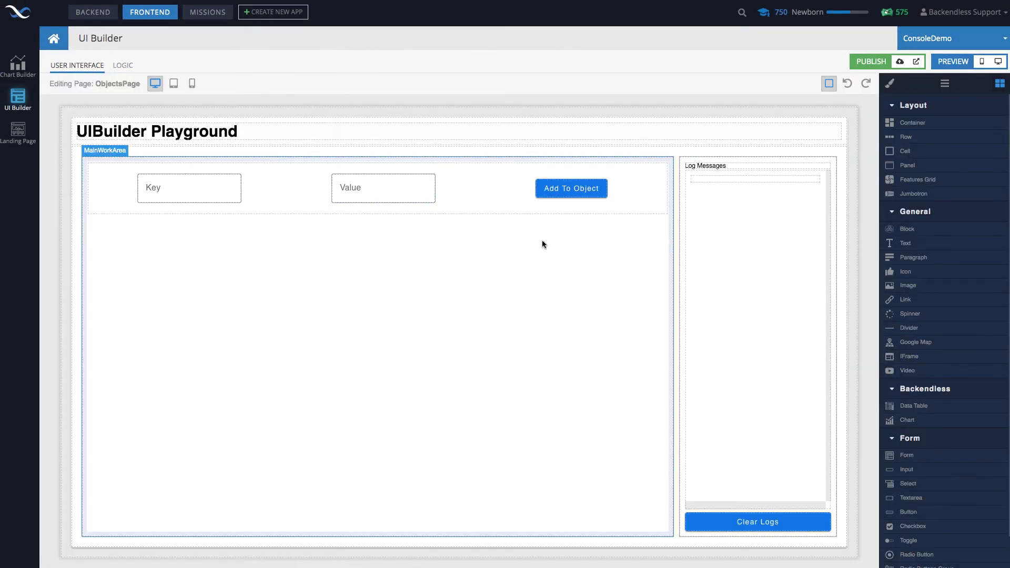
click(998, 62)
click(160, 80)
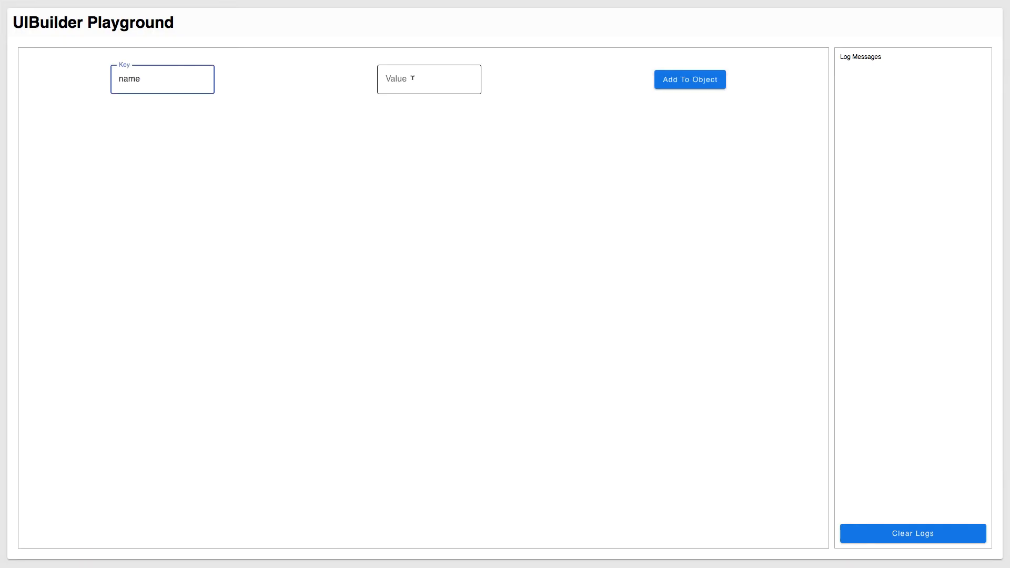
click(414, 77)
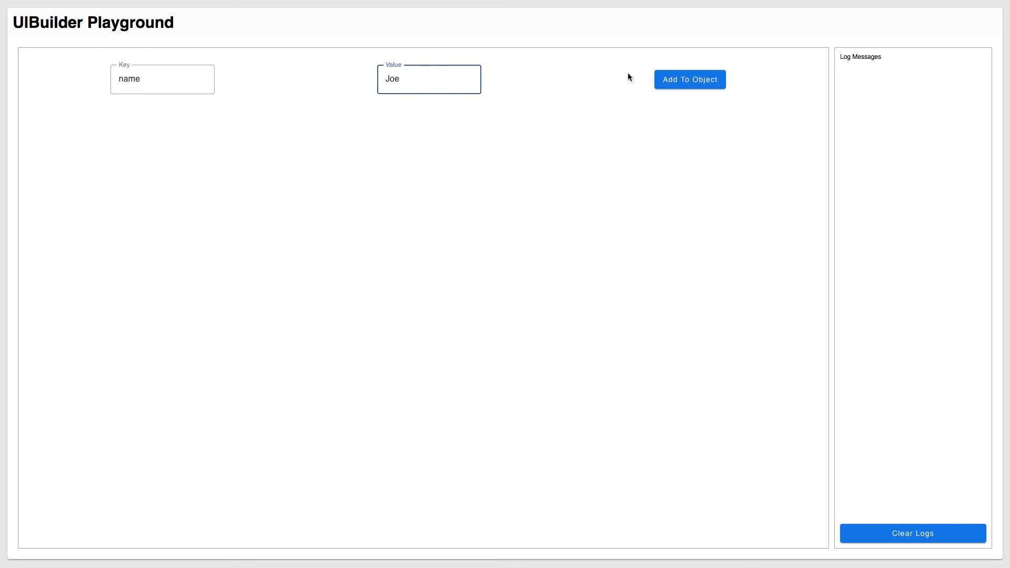
click(704, 79)
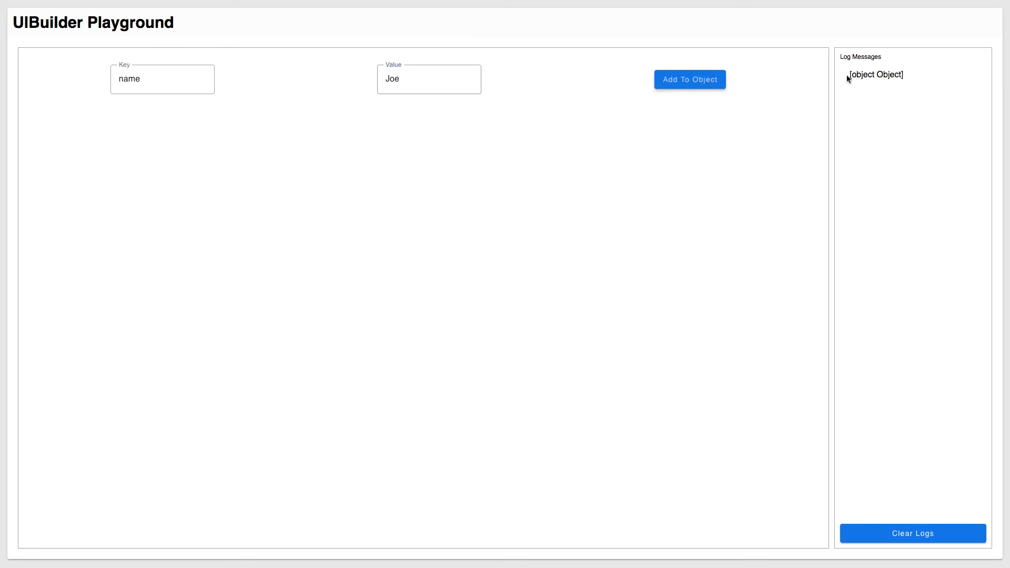
Step: Examine how the object is written in Log Messages
drag(847, 79, 903, 77)
click(906, 80)
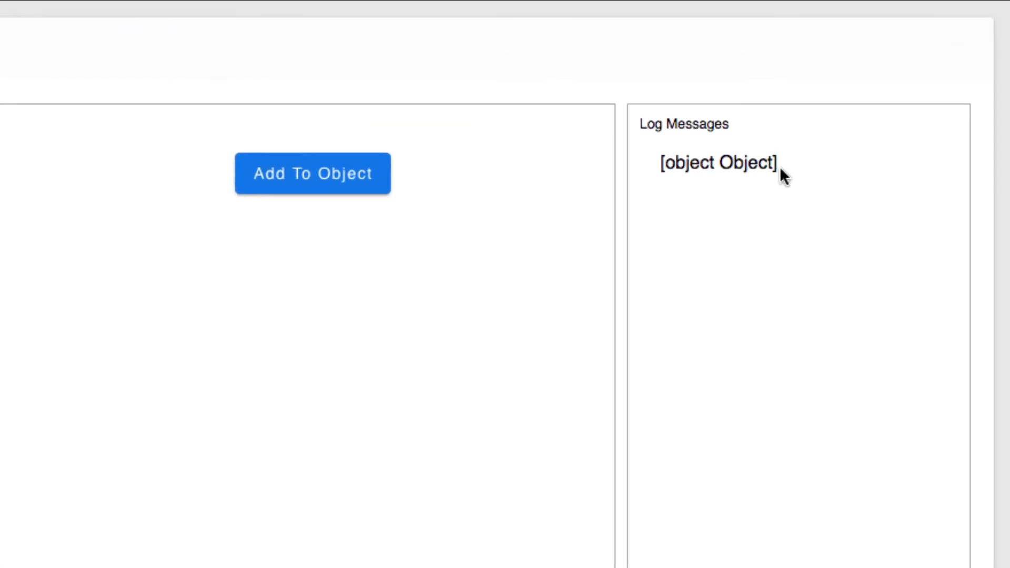
drag(779, 166, 651, 163)
click(753, 176)
drag(794, 169, 654, 171)
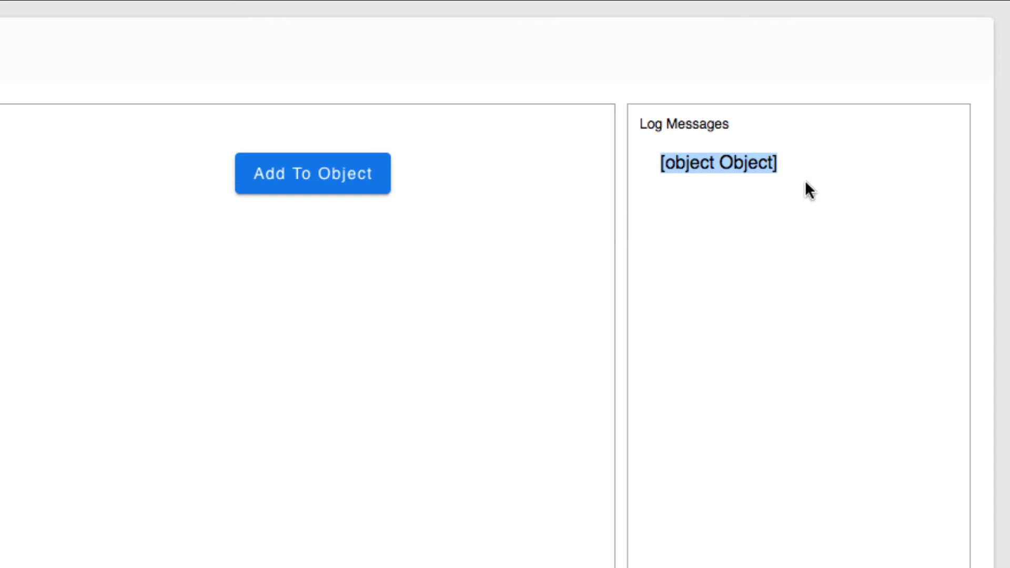
click(788, 167)
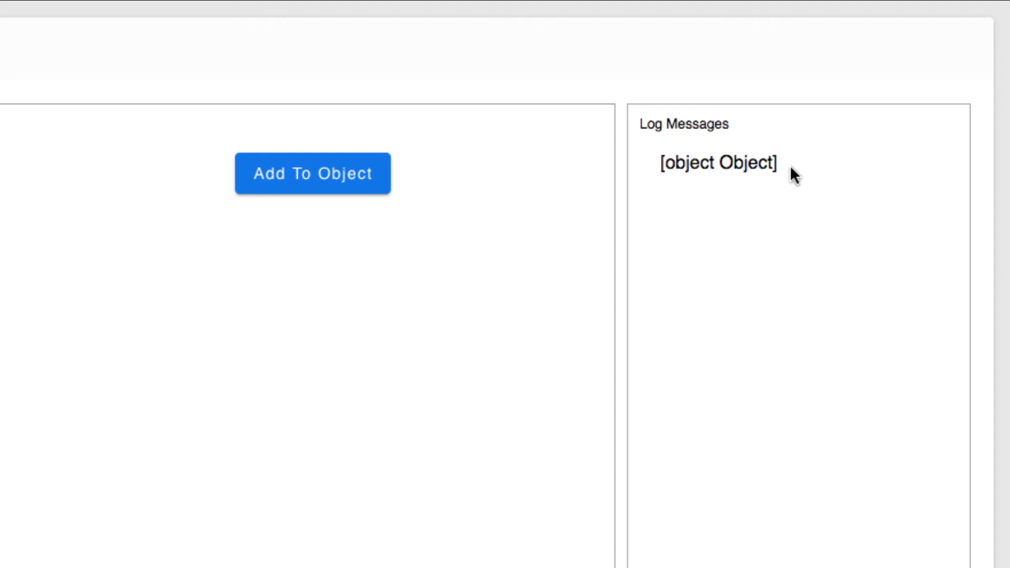
drag(786, 166, 650, 168)
click(809, 165)
drag(808, 164, 685, 163)
click(780, 162)
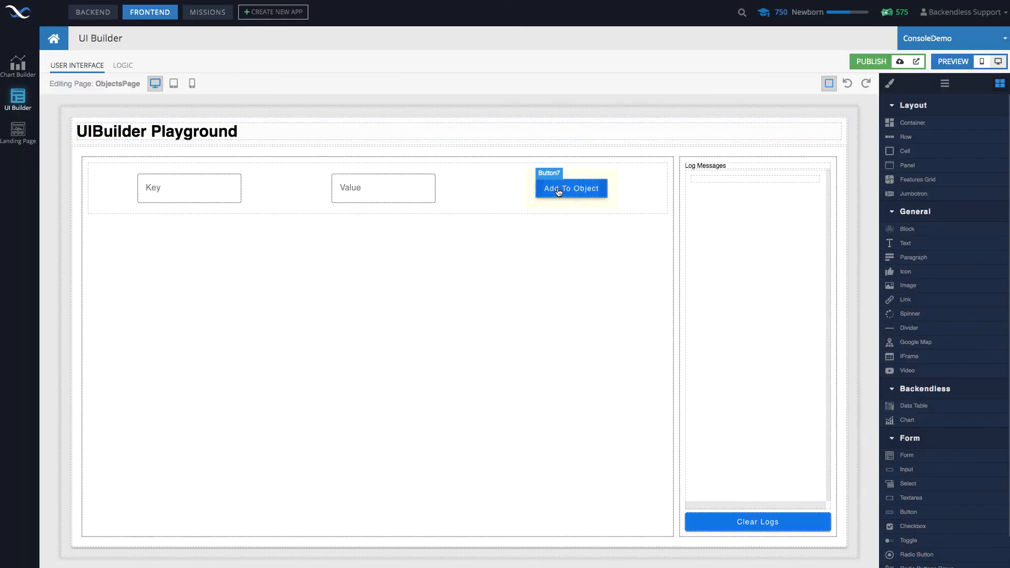
Step: Open the Add To Object click logic and examine the Get property myobject block passed as the logMessage
click(559, 191)
click(550, 174)
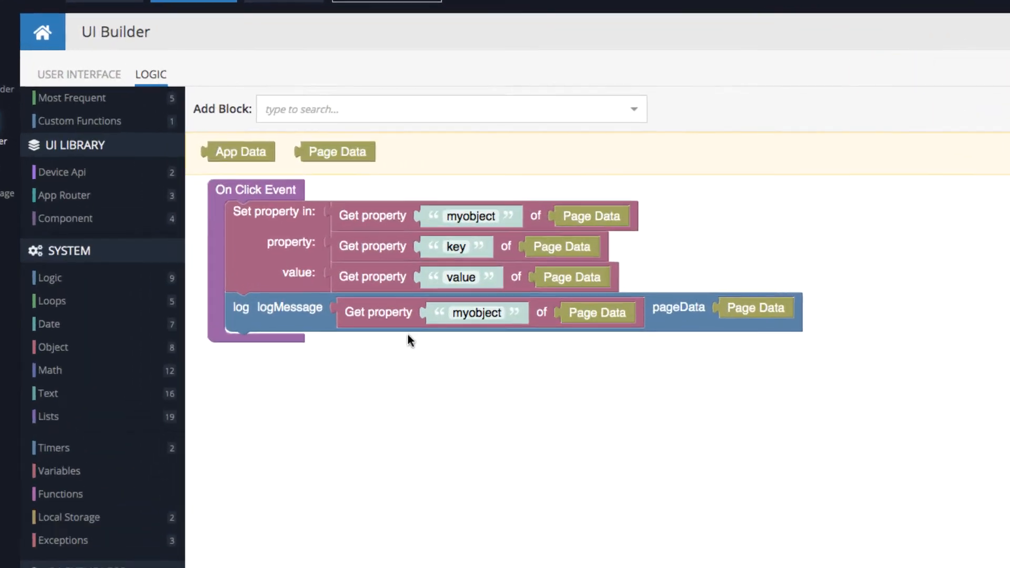
click(387, 316)
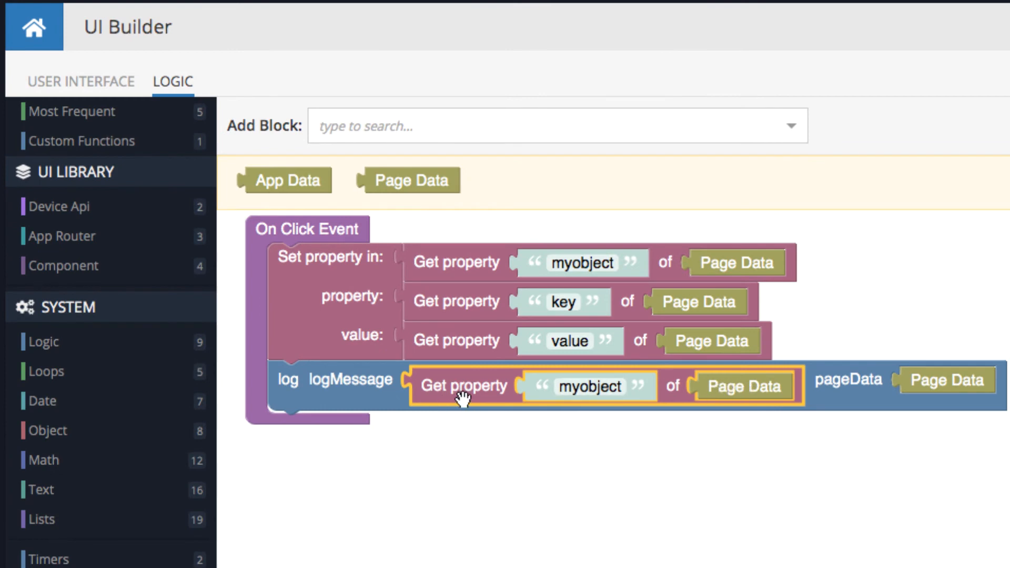
drag(468, 482, 510, 512)
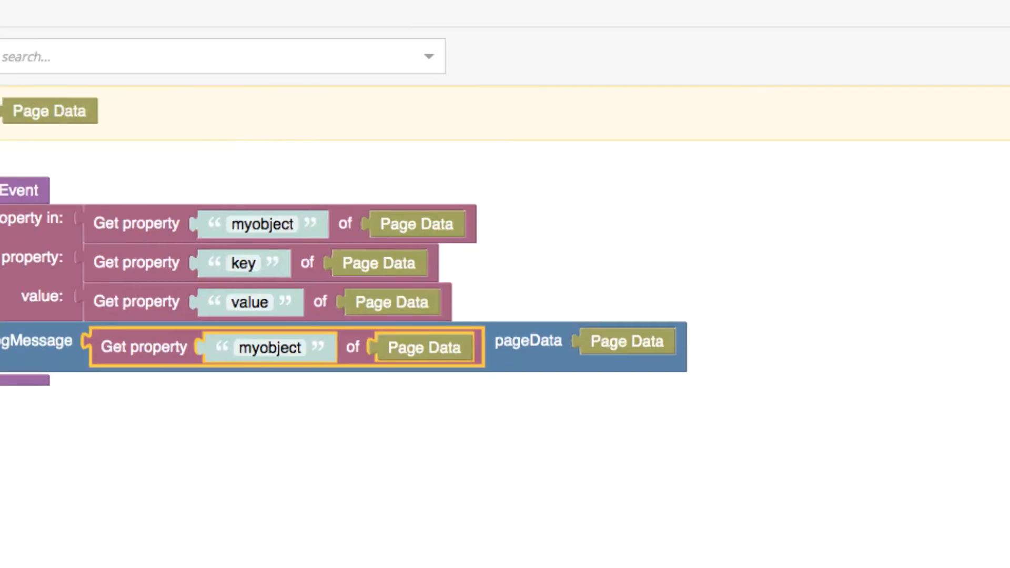
click(474, 387)
drag(474, 386, 469, 395)
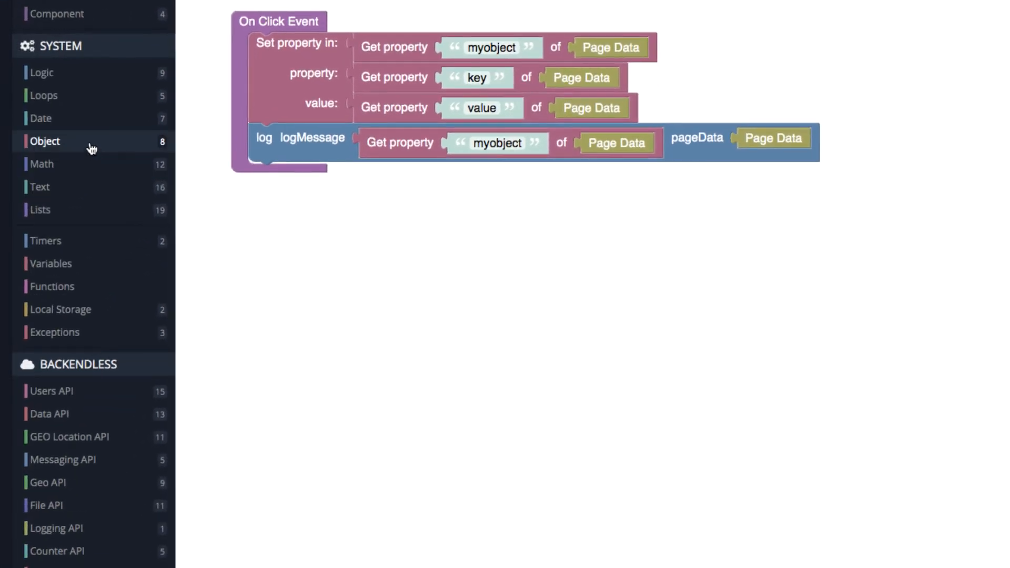
Step: Wrap the logMessage's Get property myobject block in a Convert to Text block so the object is logged as text
click(90, 146)
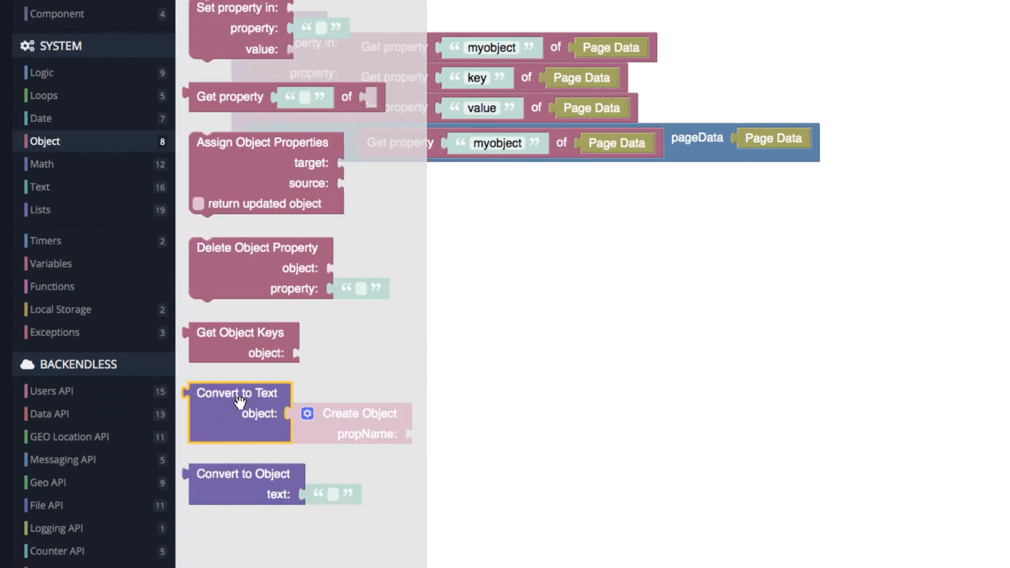
drag(236, 408, 443, 292)
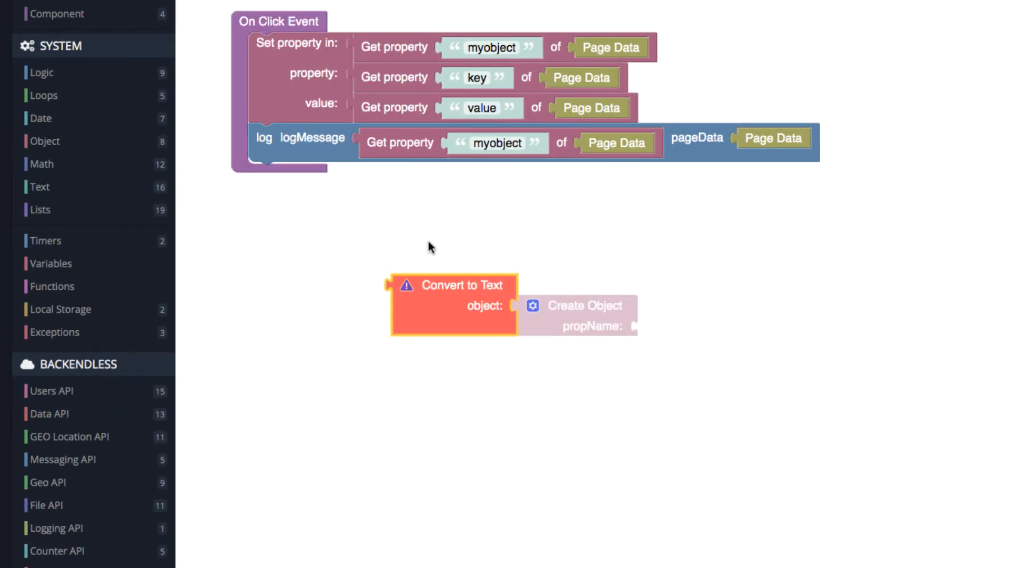
drag(405, 144, 656, 238)
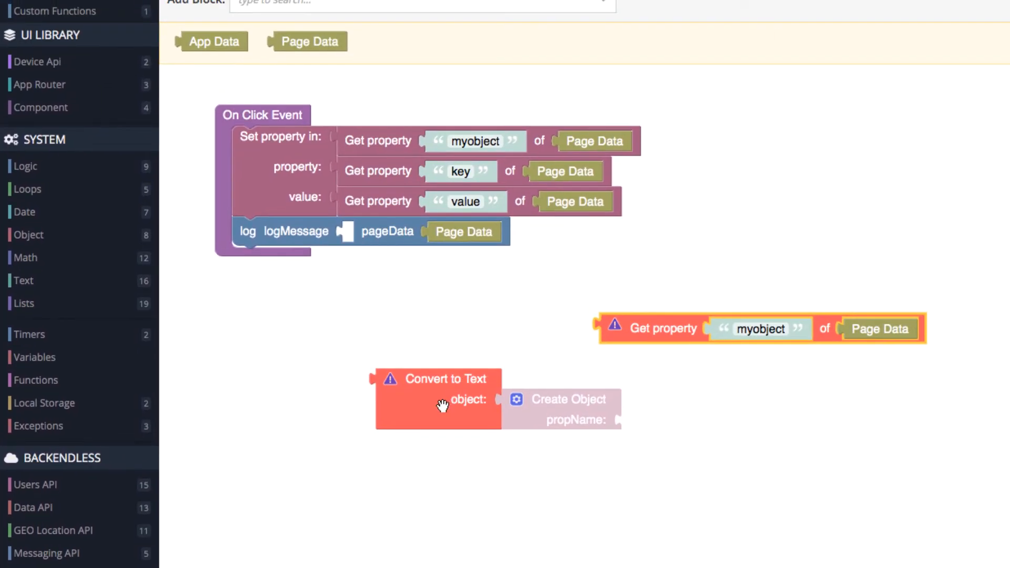
drag(441, 390, 407, 242)
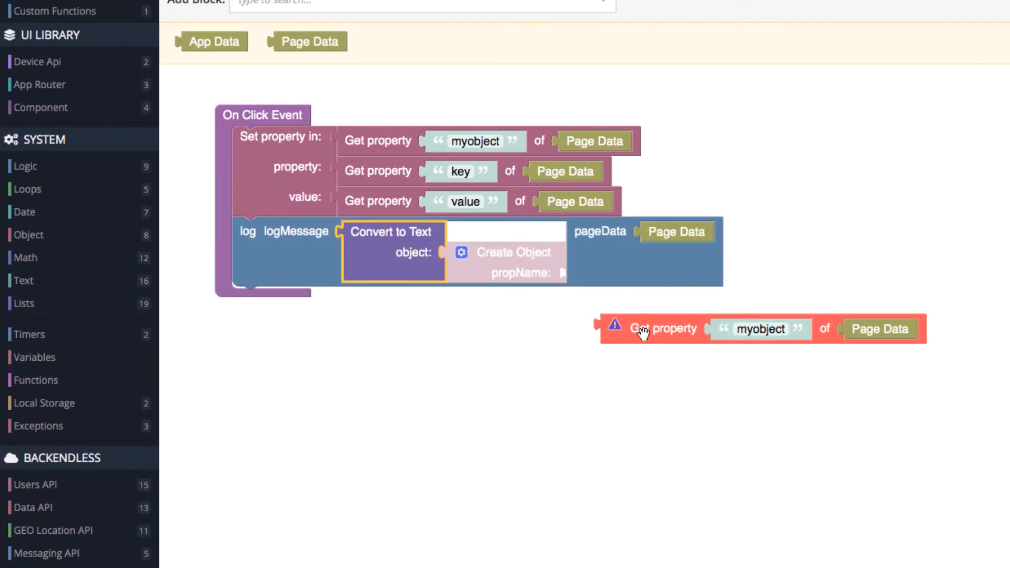
drag(660, 329, 510, 259)
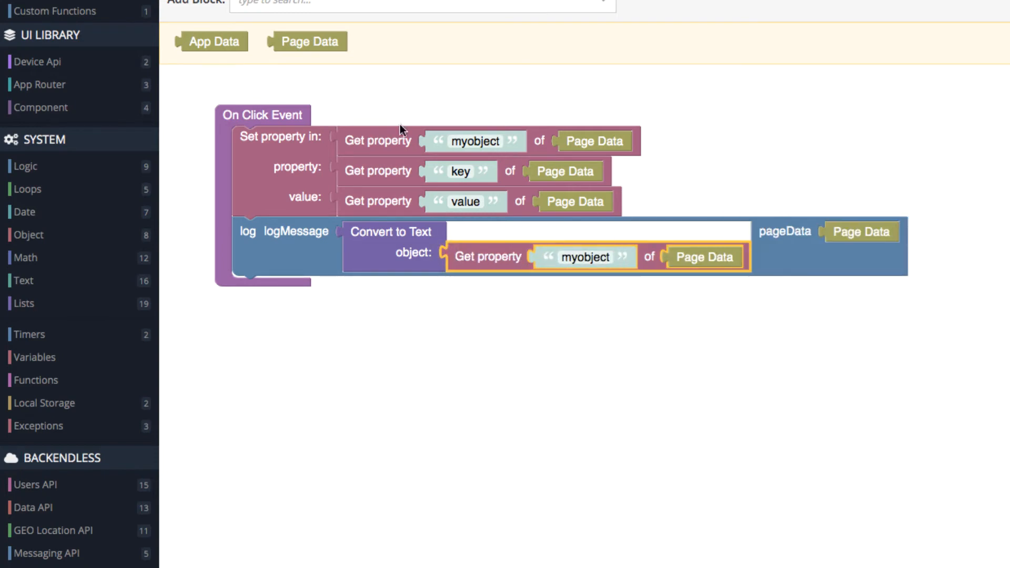
click(400, 249)
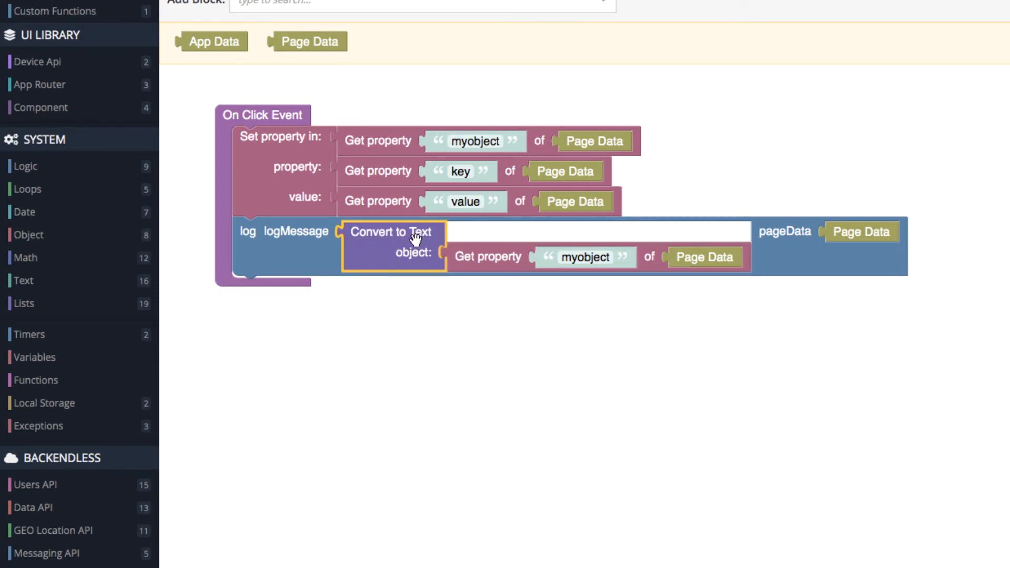
click(276, 246)
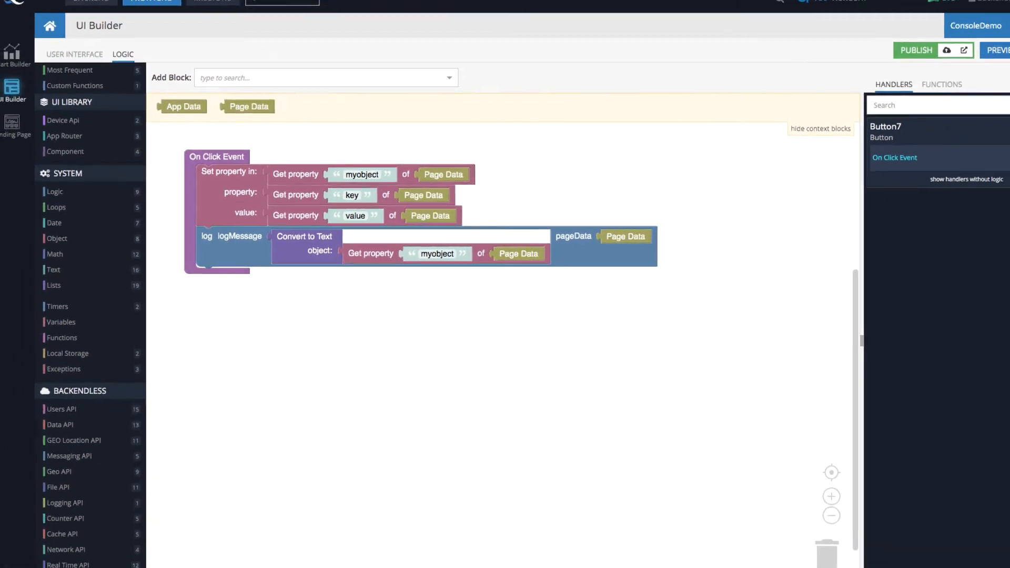
Step: Preview the page again and test the text-converted log by adding the key name with a first name as the value
click(998, 62)
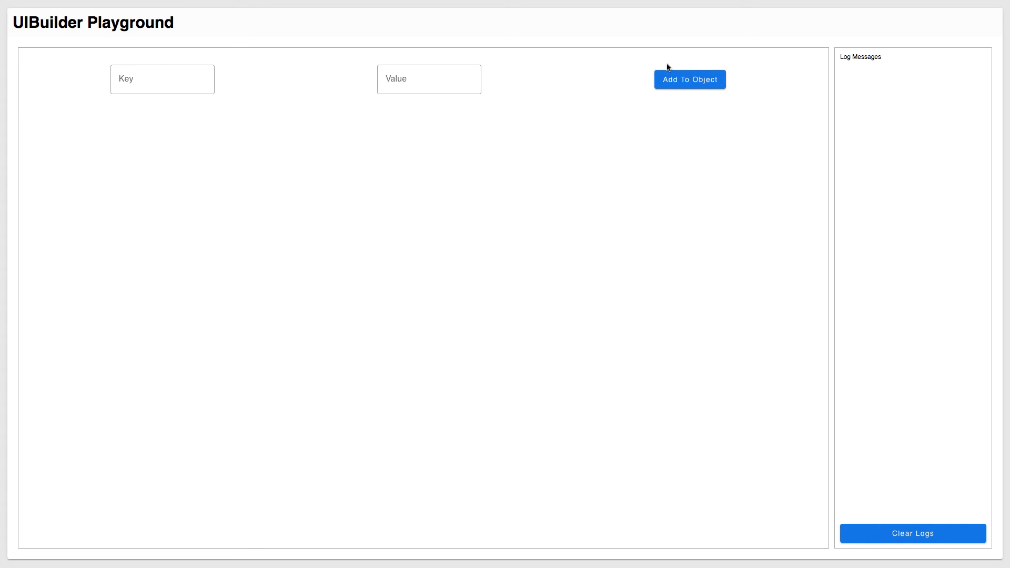
click(166, 78)
text(name)
click(413, 78)
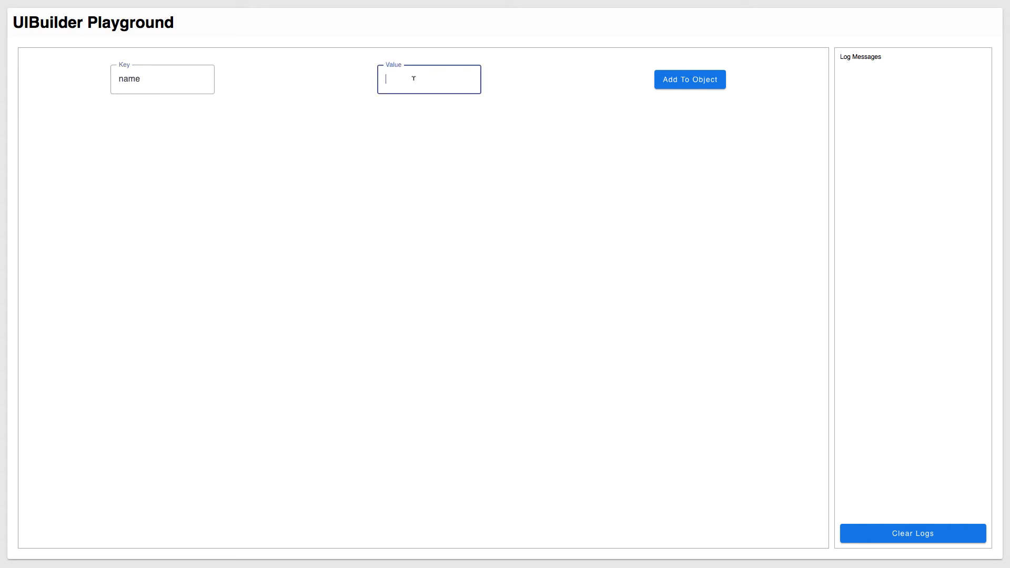
text(Joe)
click(686, 83)
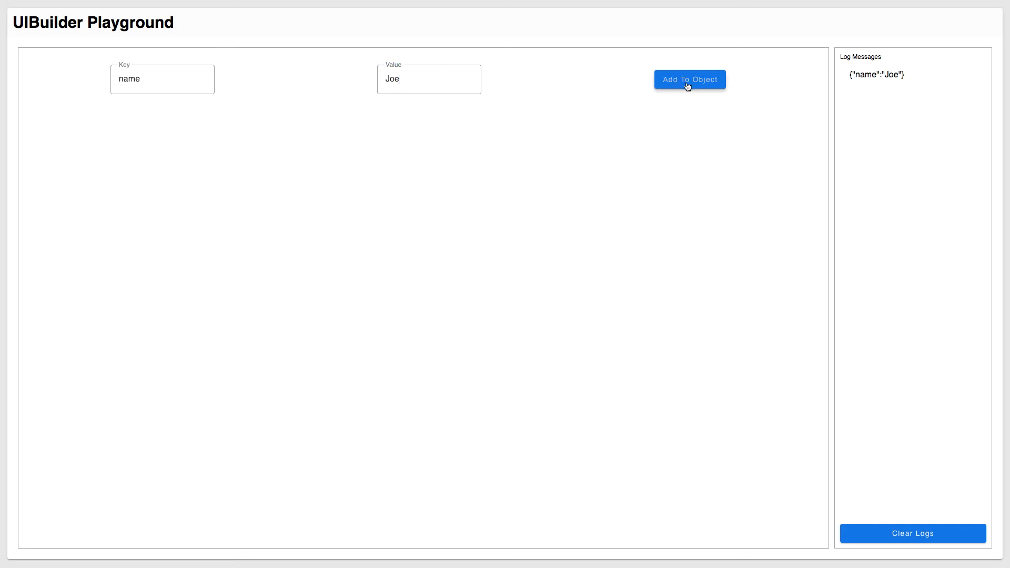
Step: Examine the key and value of the object's text form in Log Messages
drag(913, 77, 848, 72)
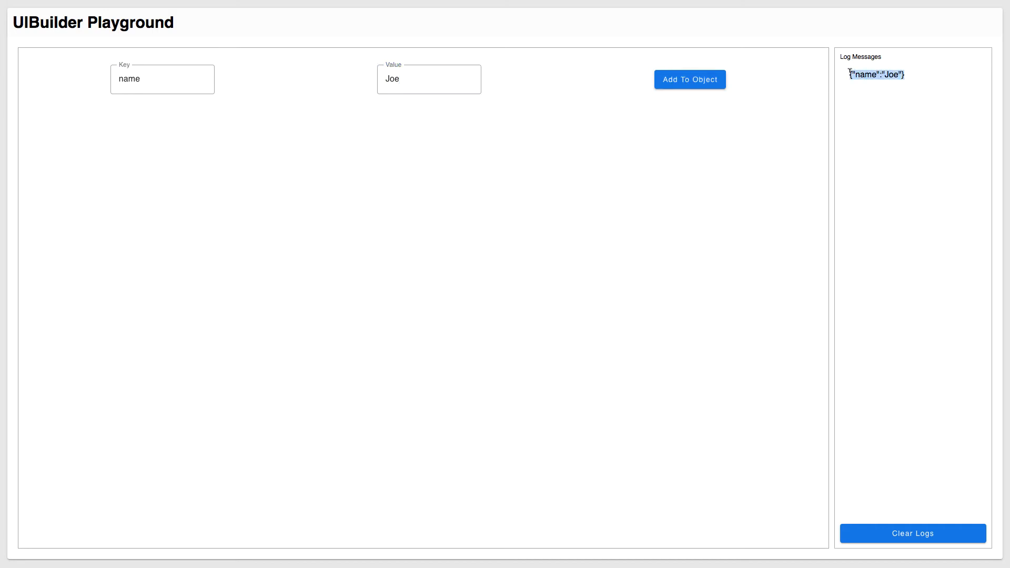
drag(918, 75, 843, 74)
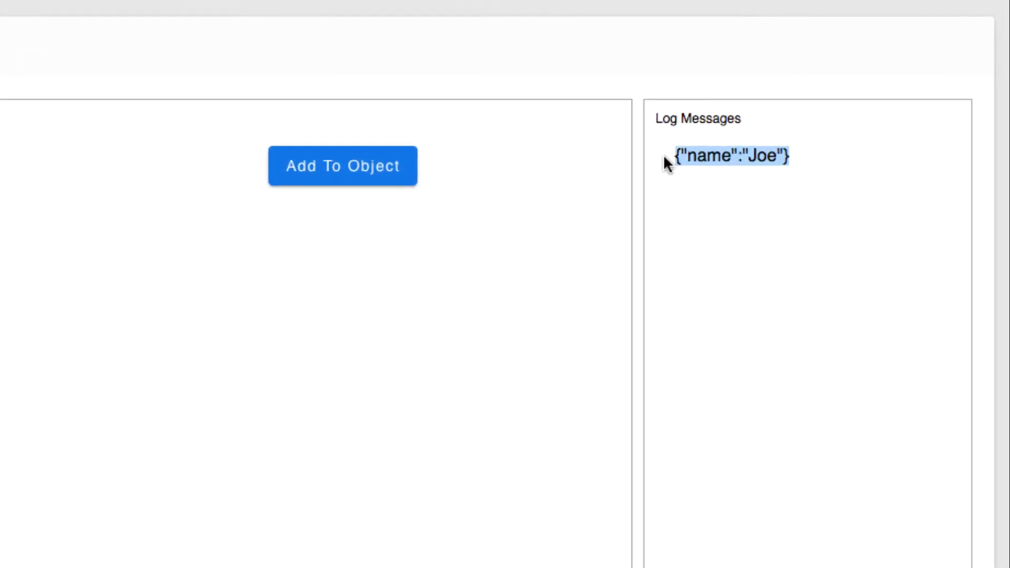
click(797, 153)
drag(824, 153, 675, 152)
click(818, 159)
drag(797, 153, 668, 154)
click(804, 168)
drag(814, 165, 674, 154)
click(815, 160)
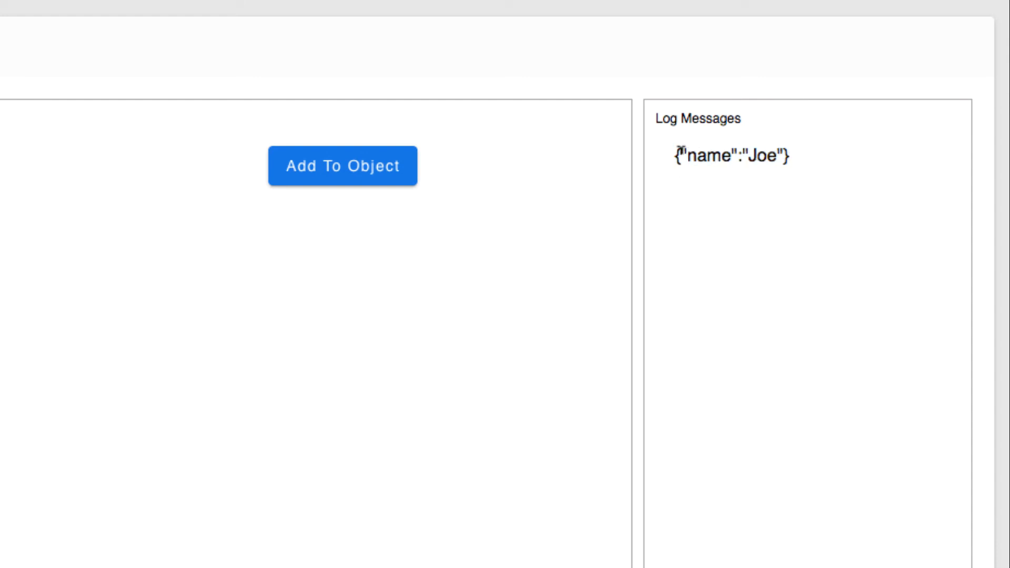
drag(676, 153, 792, 151)
click(721, 150)
drag(680, 149, 791, 153)
click(745, 157)
drag(680, 150, 786, 151)
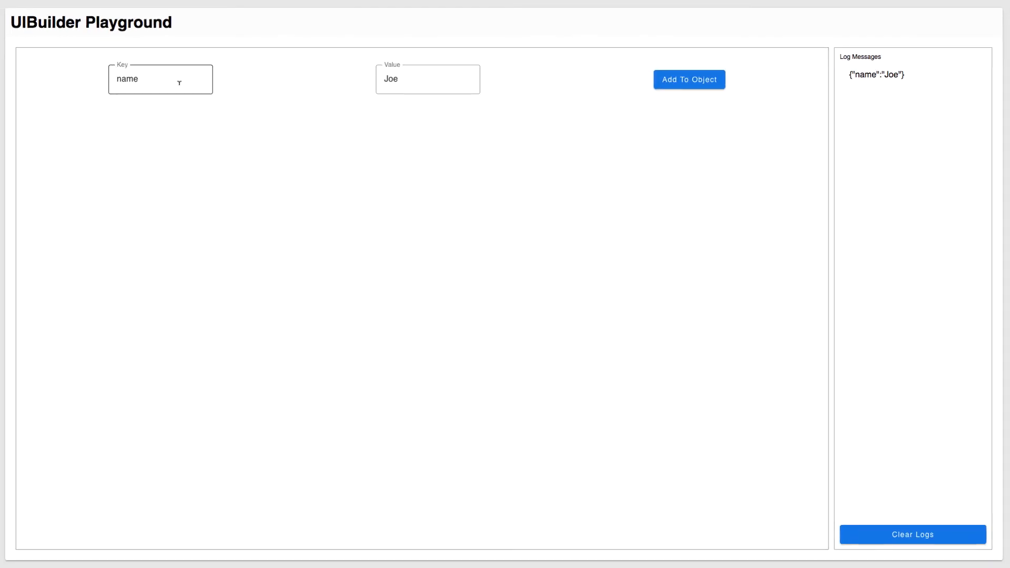
Step: Test adding a second entry to the object with the key age and the value 32
drag(180, 82, 116, 78)
text(age)
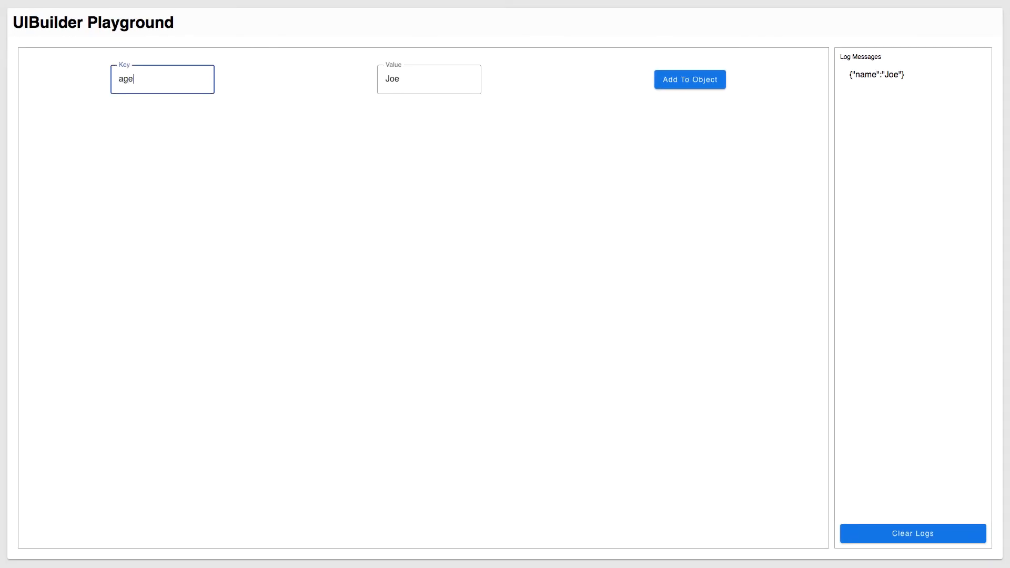
double_click(429, 79)
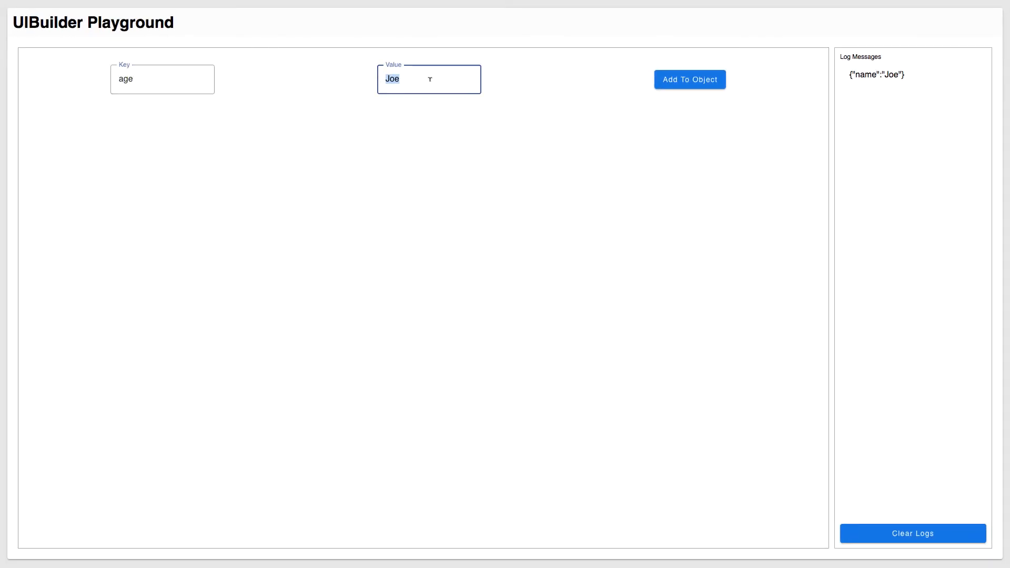
text(32)
click(685, 80)
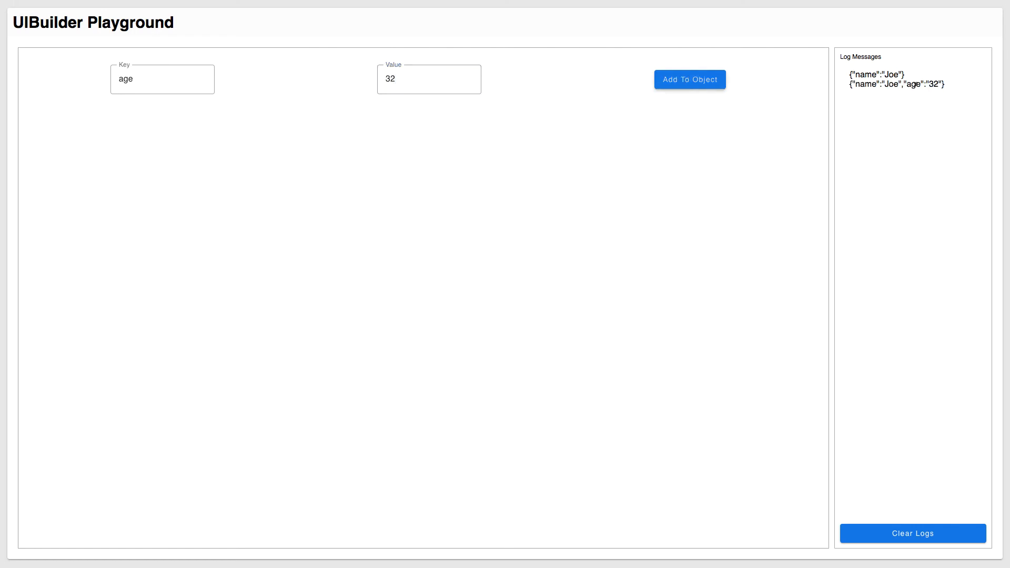
Step: Examine the second logged object and its age value in Log Messages
drag(947, 86, 850, 86)
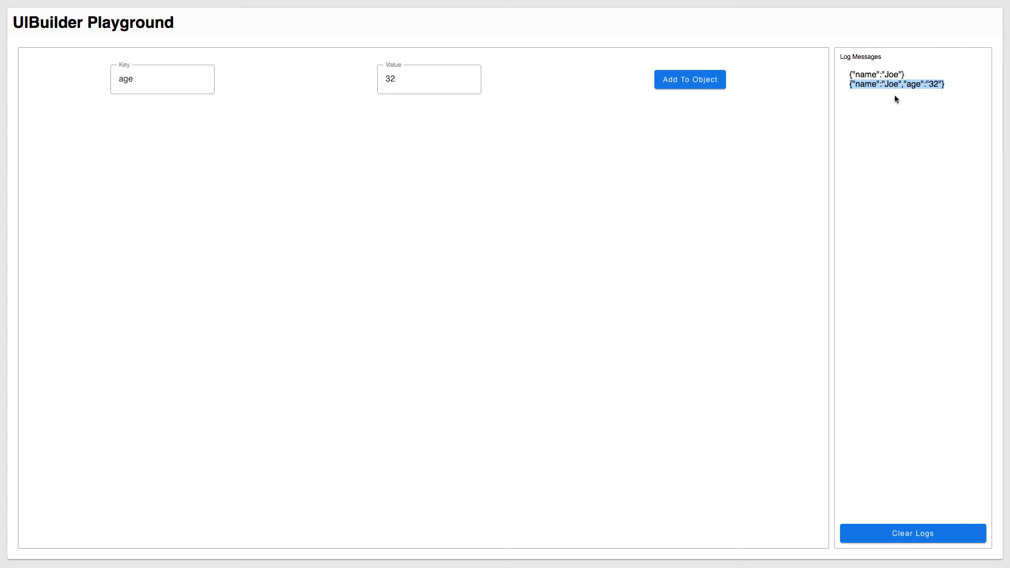
click(931, 84)
drag(925, 83, 941, 81)
click(941, 81)
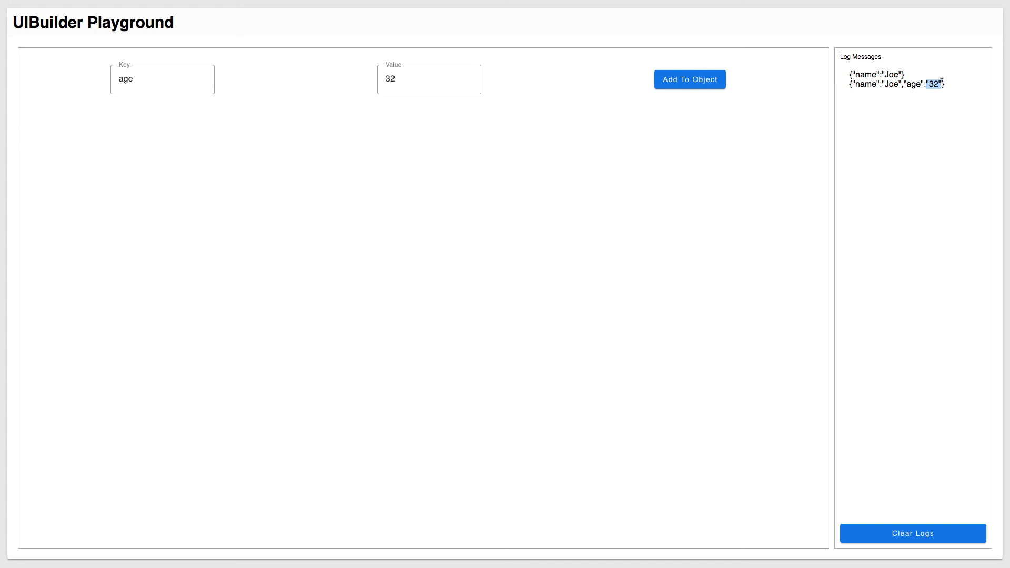
click(941, 81)
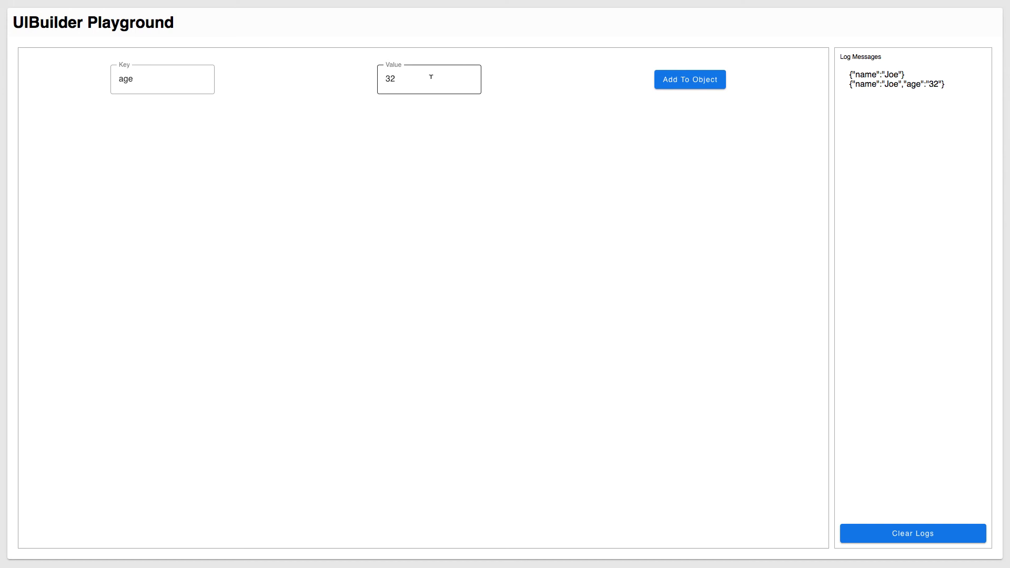
Step: Test adding a third entry to the object with the key phoneNumber and a phone number as the value
drag(140, 79, 104, 79)
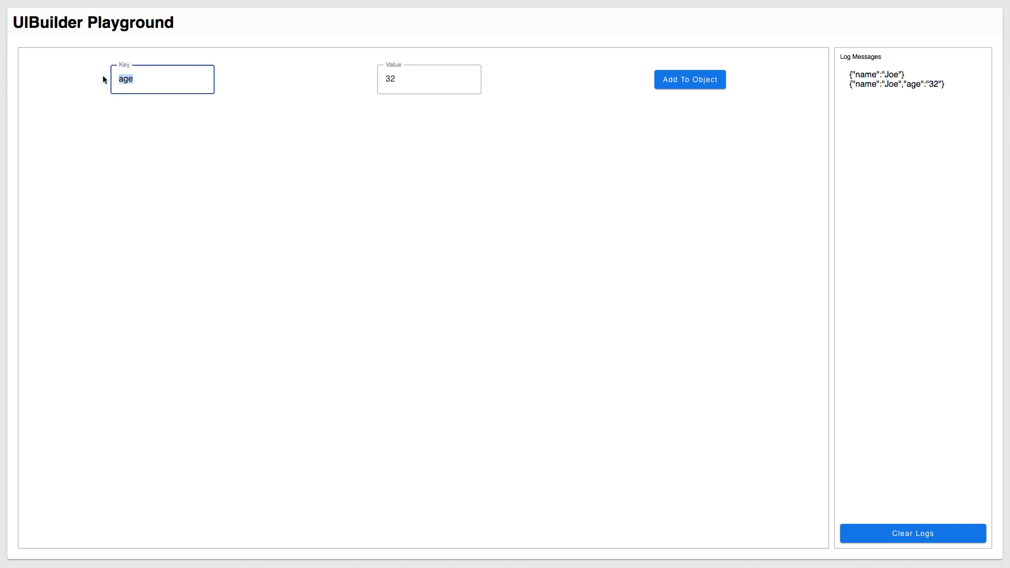
text(phoneNumber)
click(140, 77)
key(BackSpace)
click(409, 74)
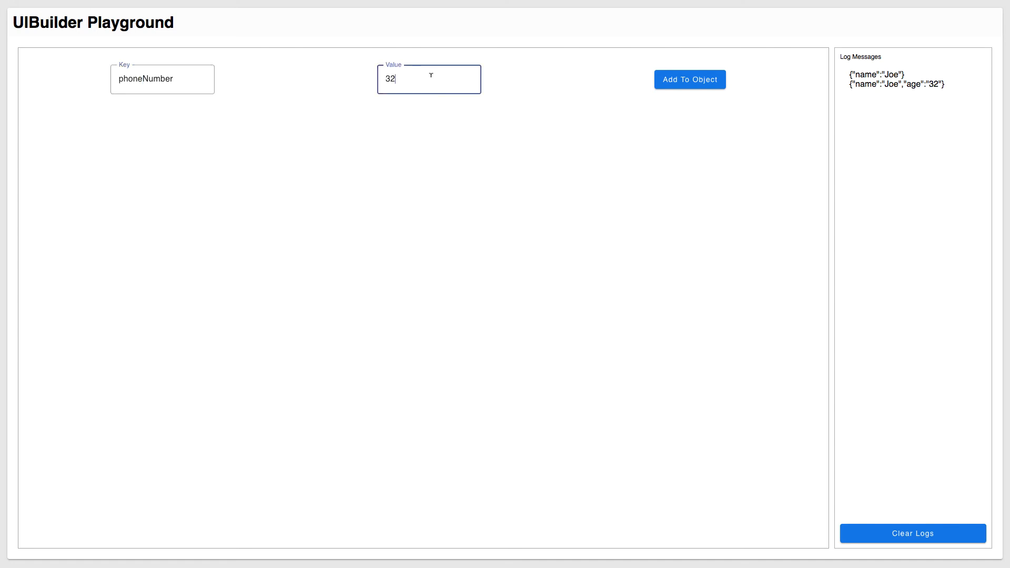
drag(430, 75, 378, 75)
text(5551212)
click(695, 87)
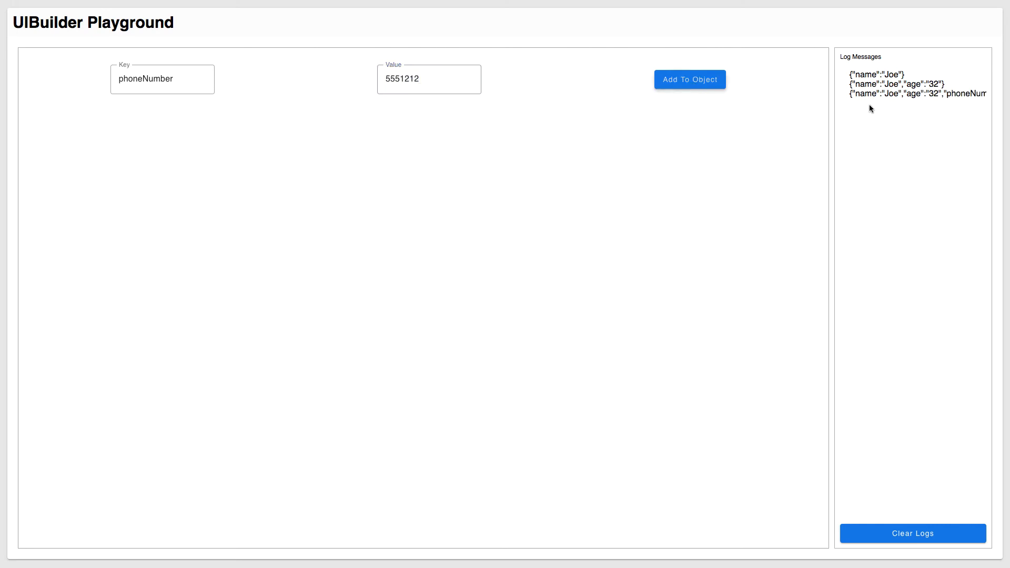
Step: Examine the full third log entry in Log Messages, from its first key through the phoneNumber value
scroll(869, 104, right, 3)
scroll(868, 104, left, 3)
drag(848, 93, 992, 95)
click(972, 93)
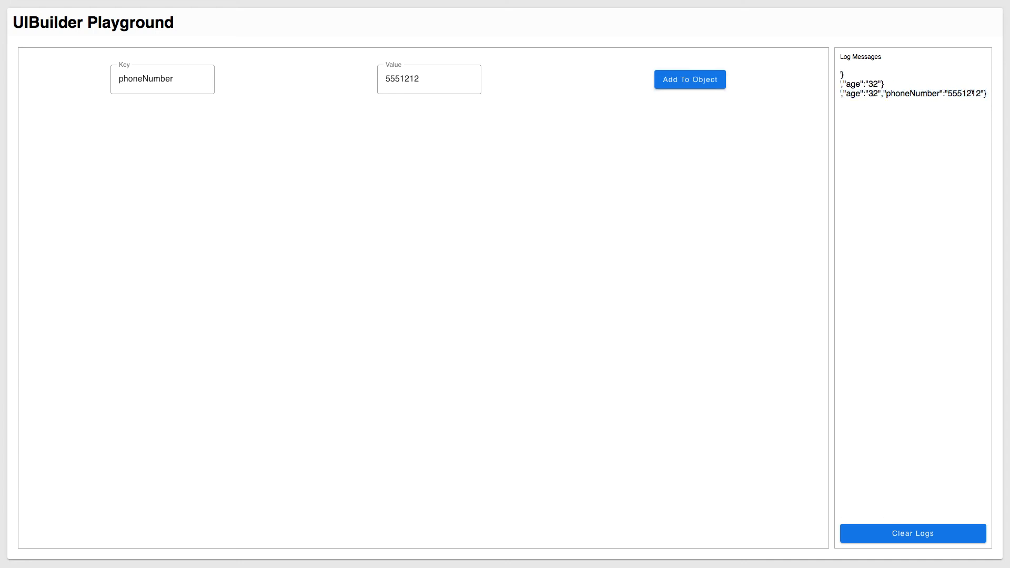
scroll(972, 93, left, 3)
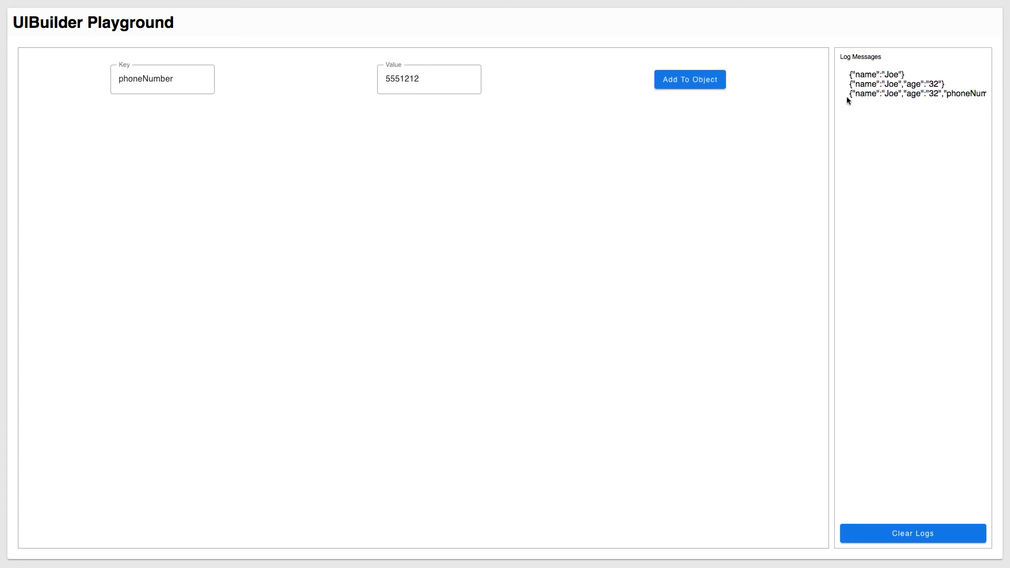
drag(848, 94, 992, 95)
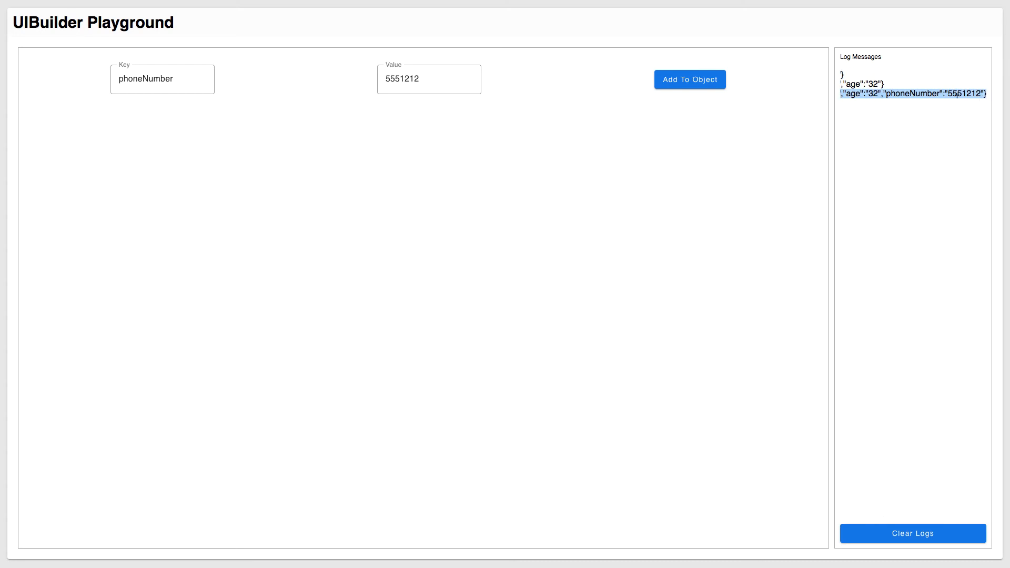
scroll(956, 93, left, 3)
click(876, 91)
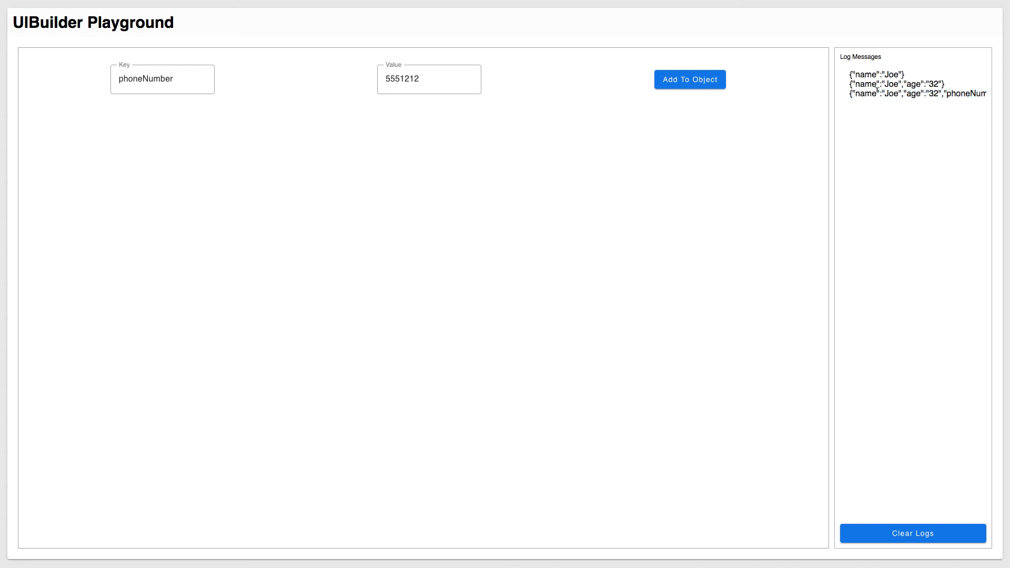
drag(849, 92, 991, 96)
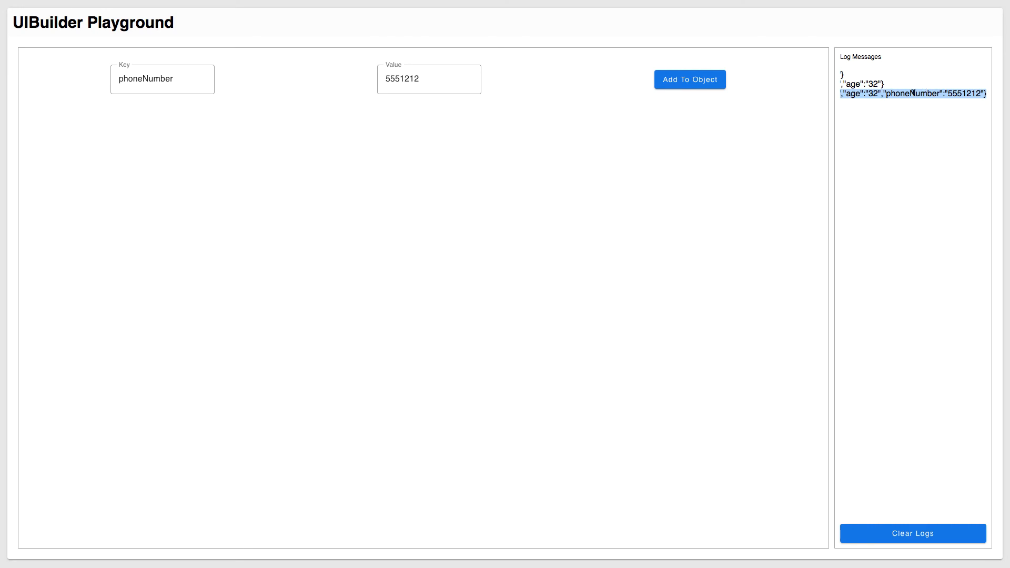
scroll(912, 93, left, 3)
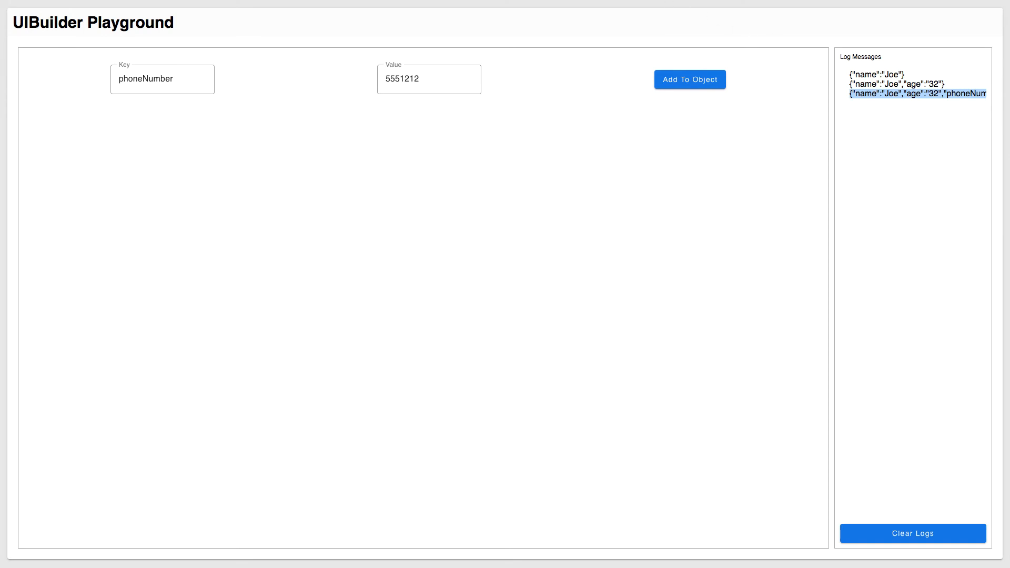
Step: Return to the ObjectsPage layout in UI Builder, place a Block below the Key and Value row and add a Text component inside it
click(562, 1)
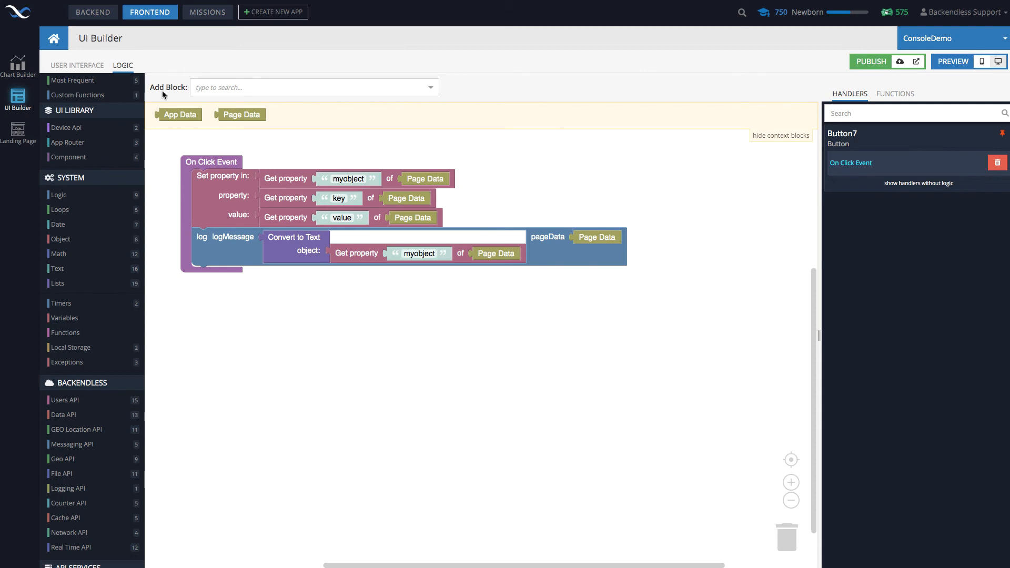
click(86, 69)
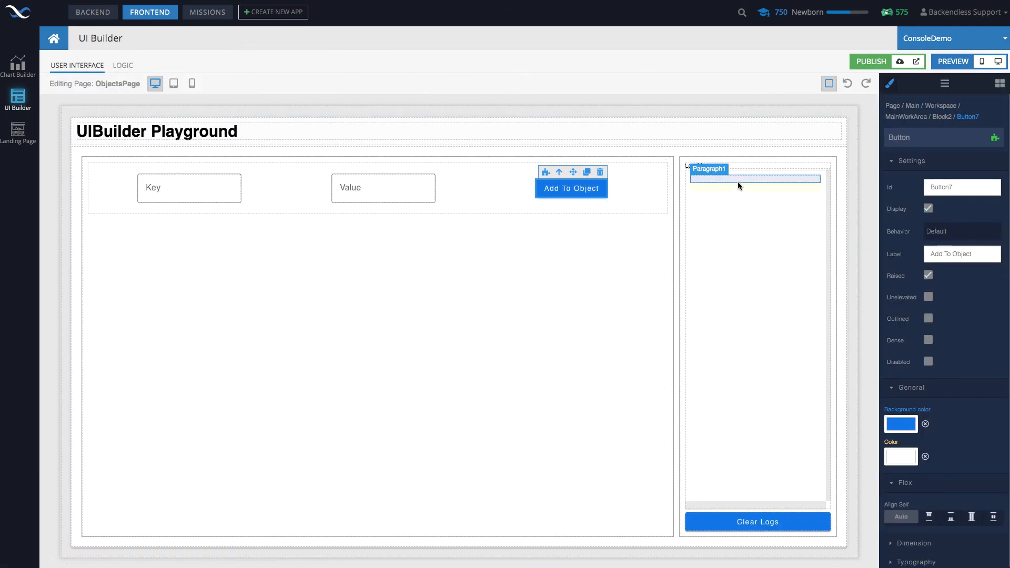
click(999, 84)
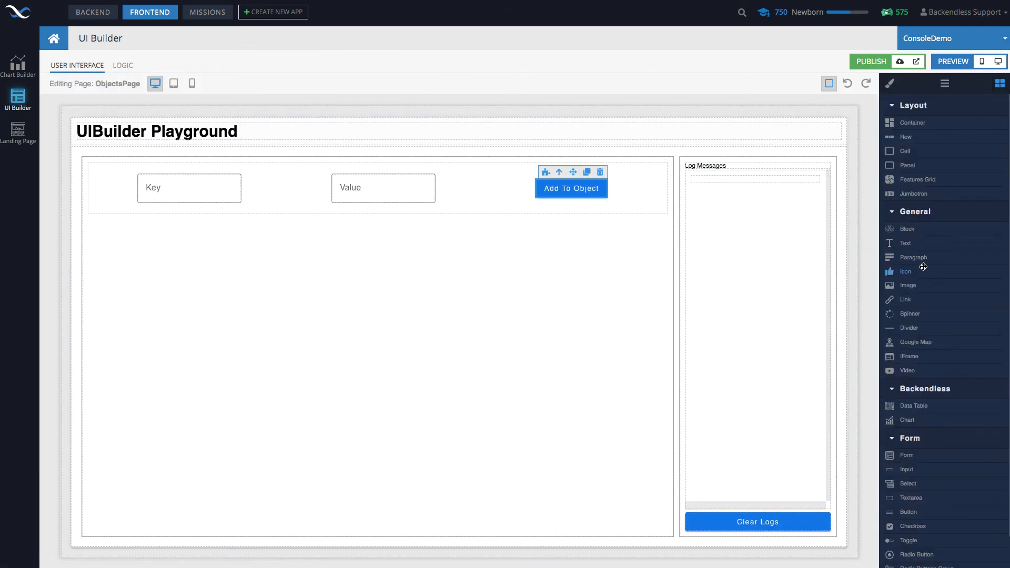
drag(920, 228, 524, 255)
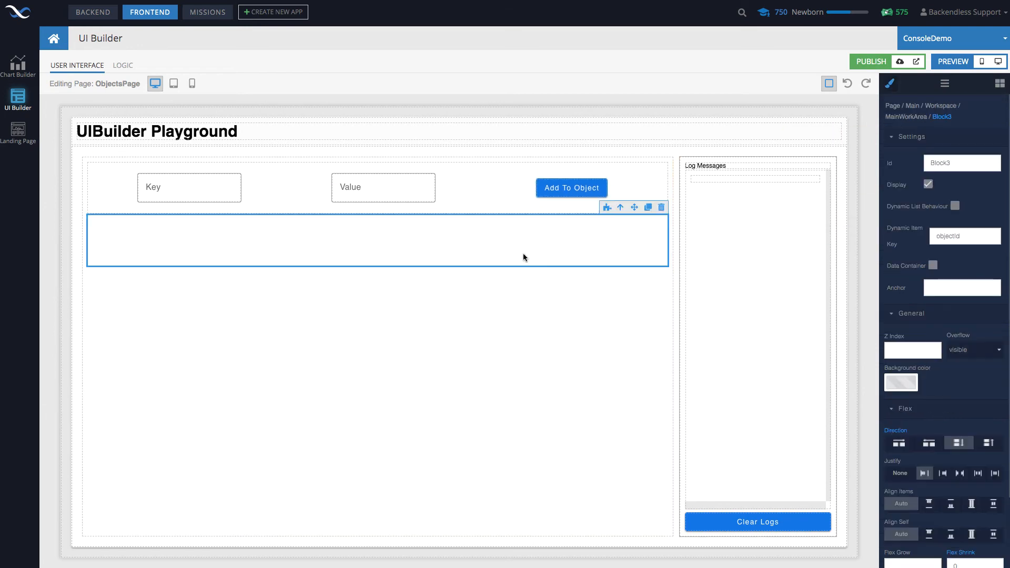
click(999, 84)
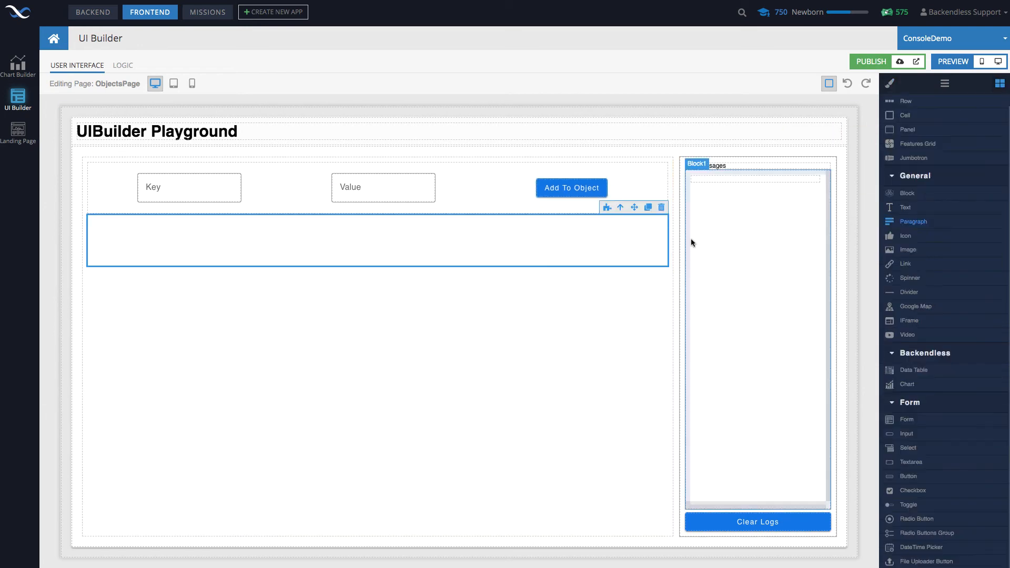
drag(915, 208, 448, 229)
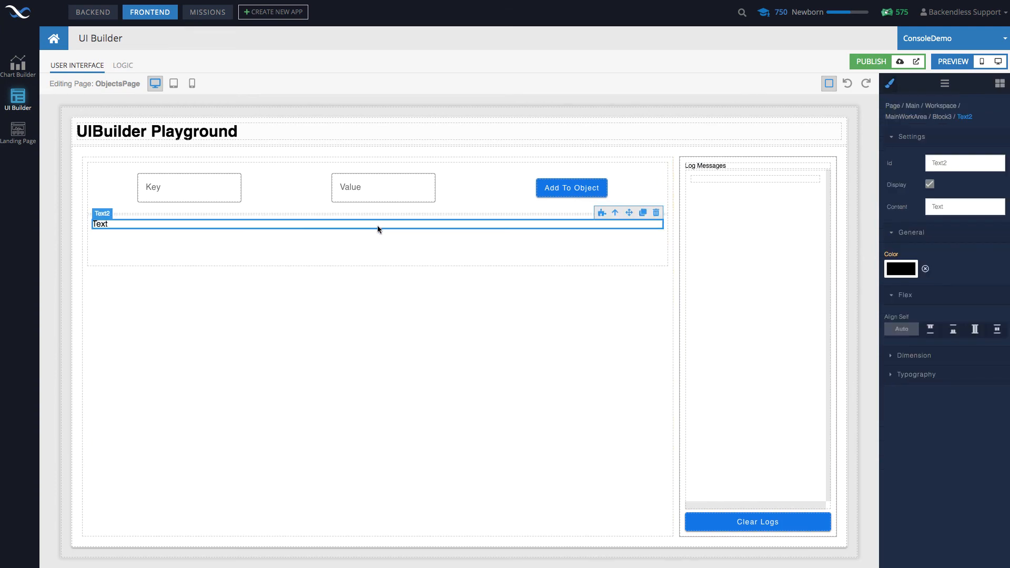
Step: Enable Dynamic List Behaviour on the new block and create its Dynamic Items Logic handler
click(400, 245)
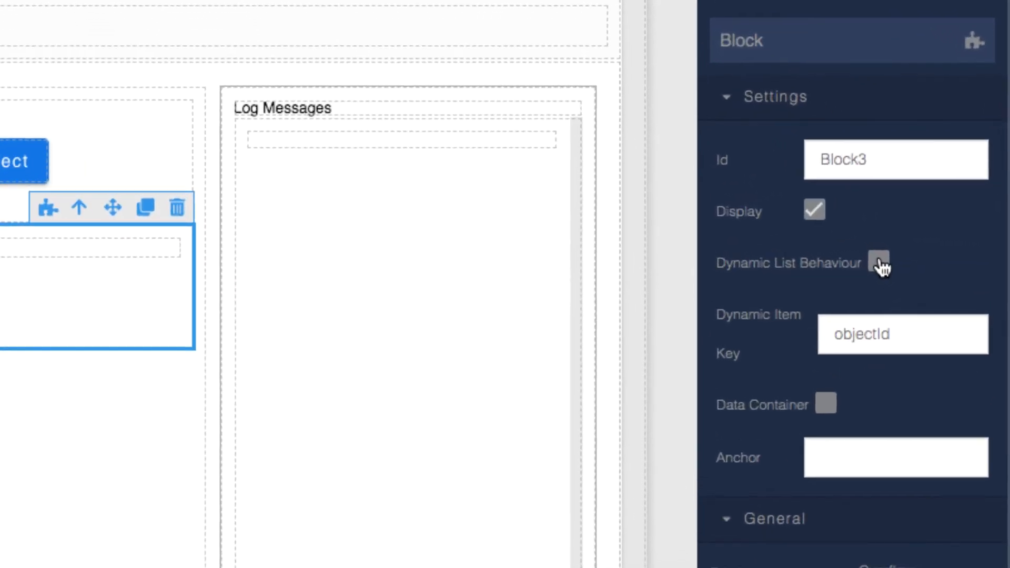
click(878, 263)
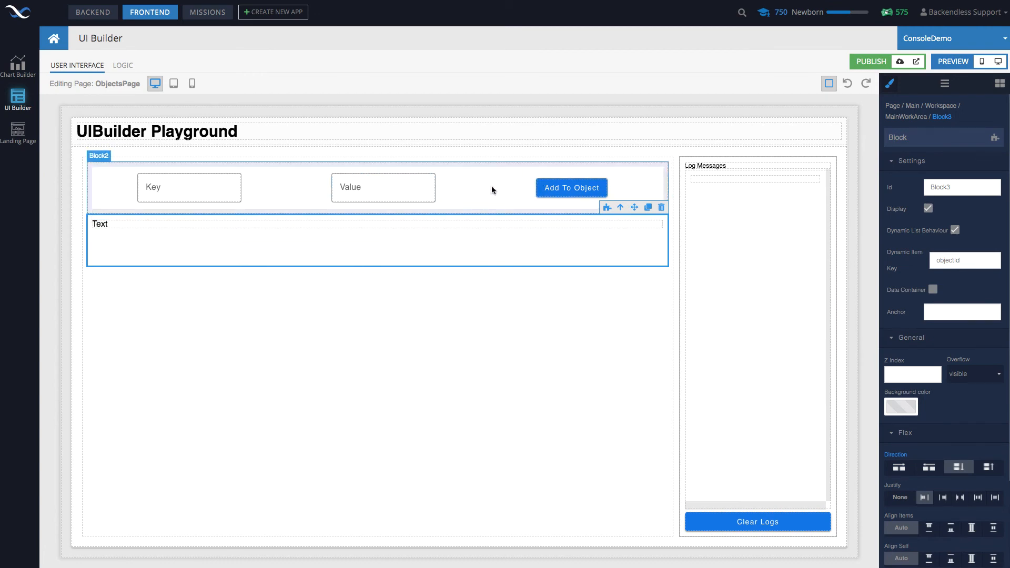
click(606, 208)
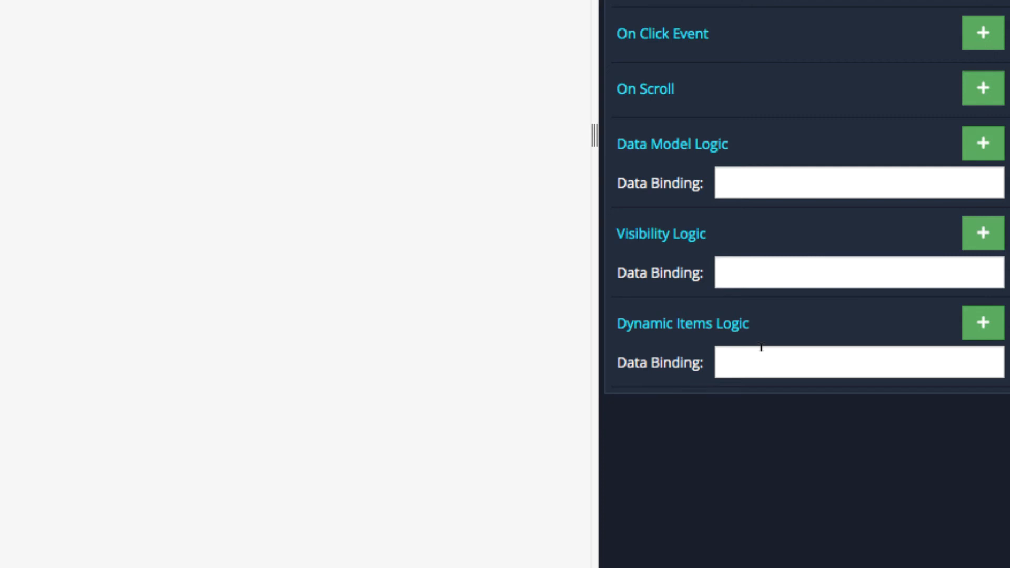
click(982, 322)
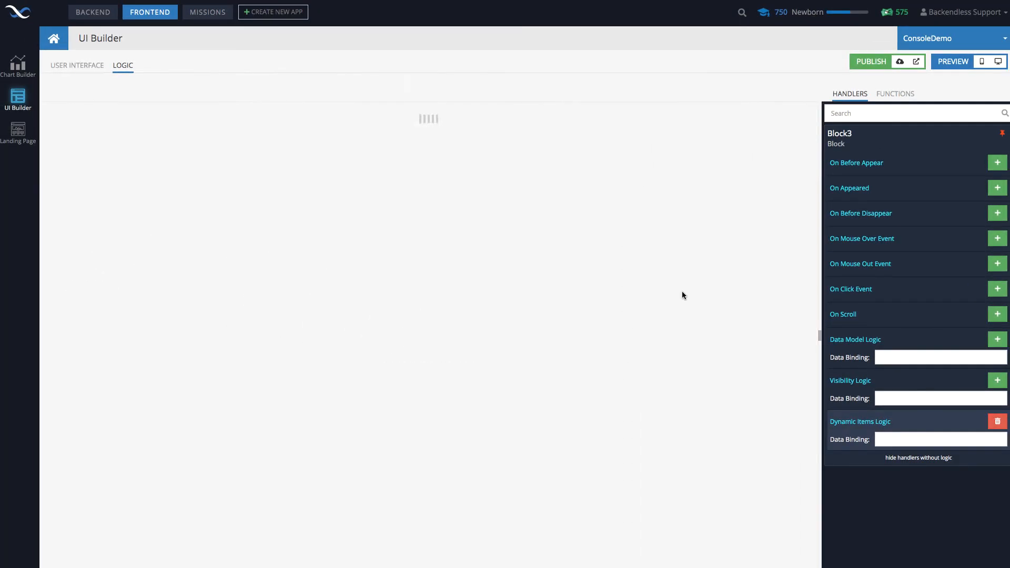
Step: Add a Get property block to the Dynamic Items Logic workspace that reads myobject of Page Data
click(89, 255)
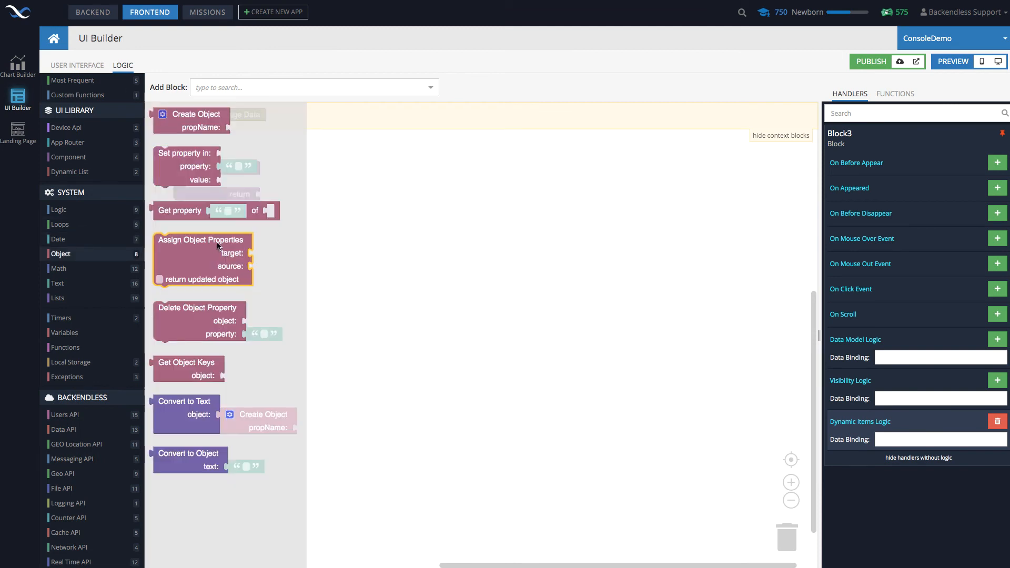
drag(166, 213, 269, 225)
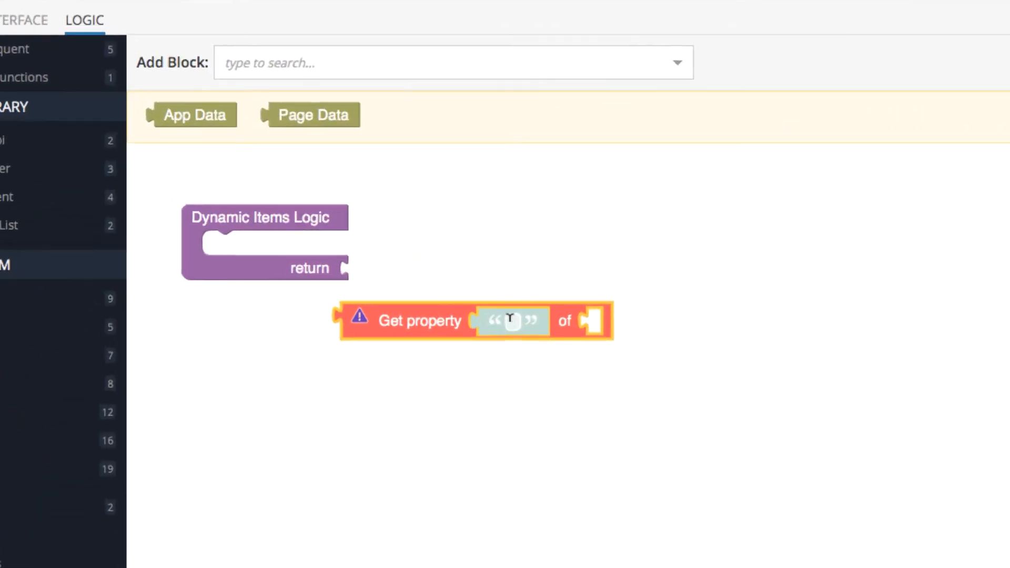
click(509, 319)
text(myobject)
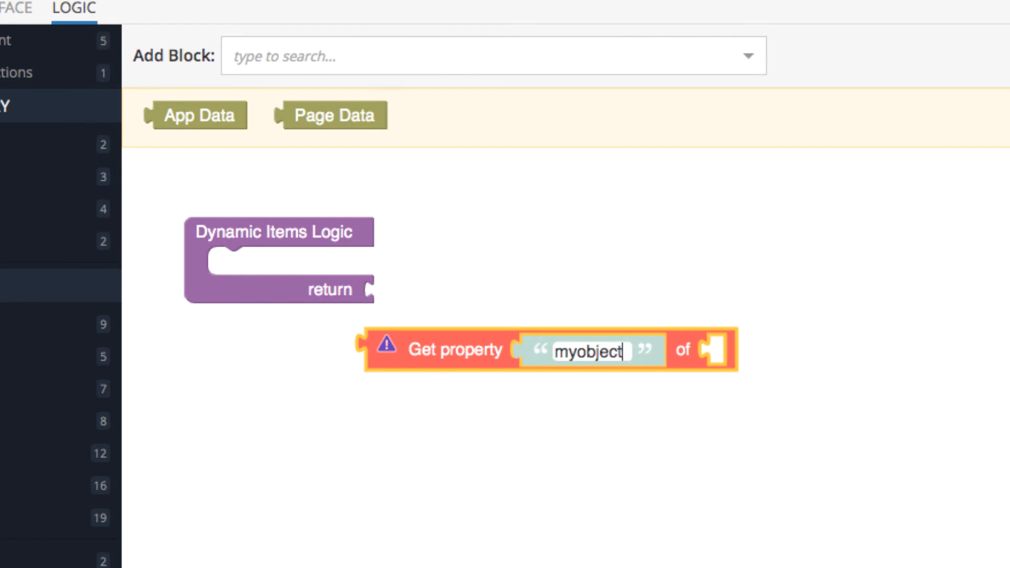
click(625, 396)
drag(360, 118, 788, 361)
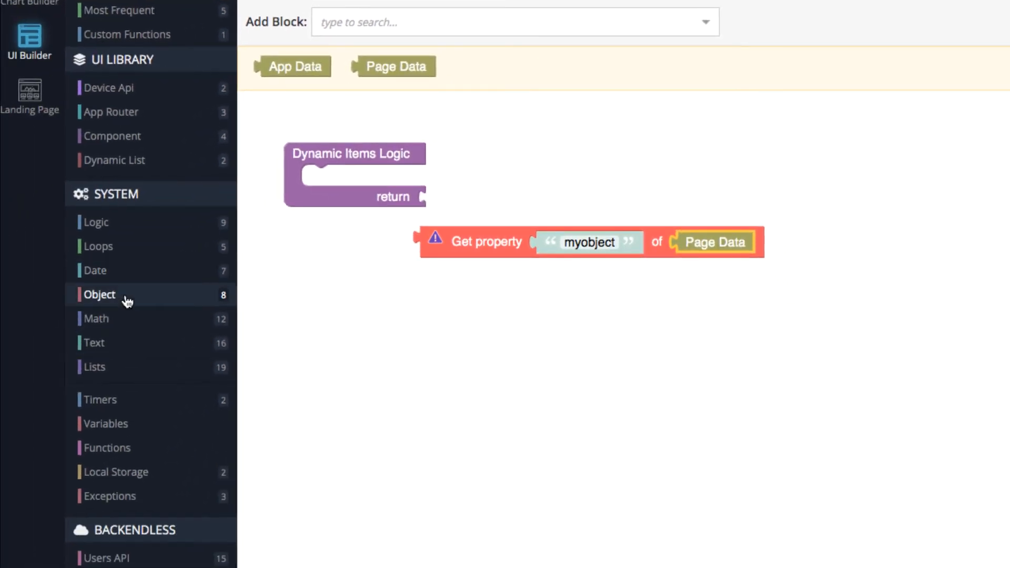
Step: Wrap the Get property myobject block in Get Object Keys as the Dynamic Items Logic return value, and go back to the page layout
click(127, 301)
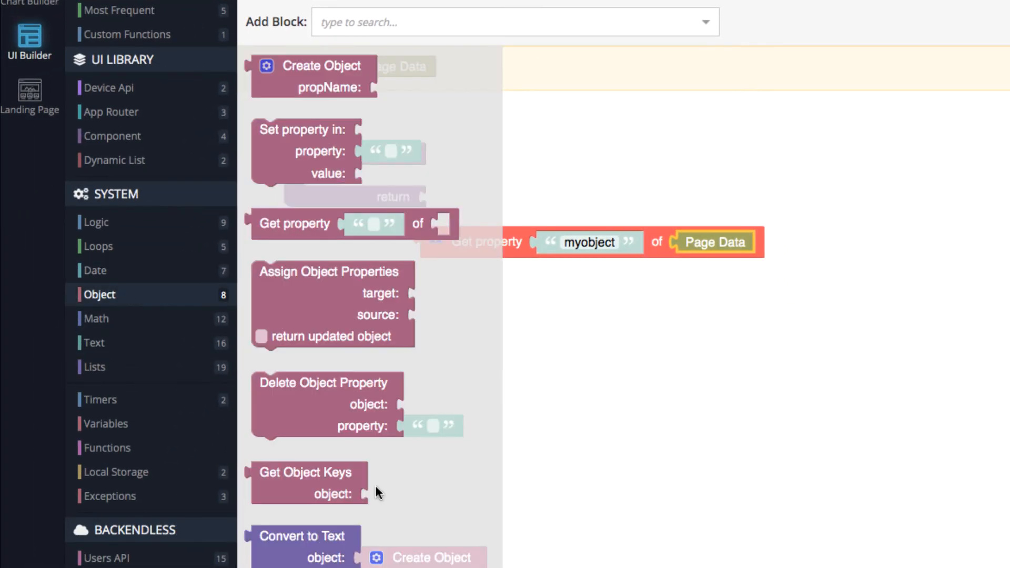
drag(298, 480, 514, 443)
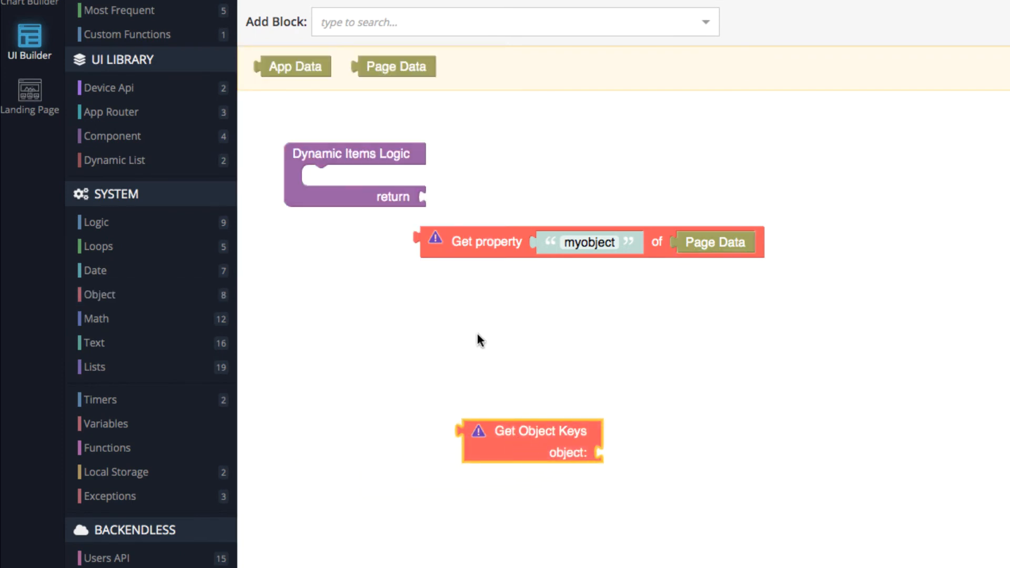
drag(481, 243, 665, 450)
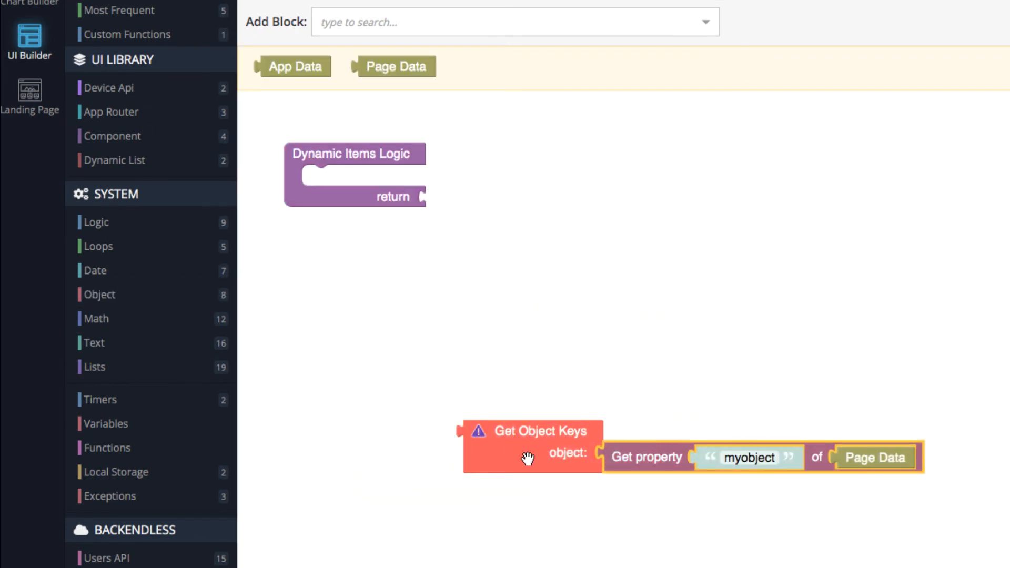
drag(528, 457, 492, 225)
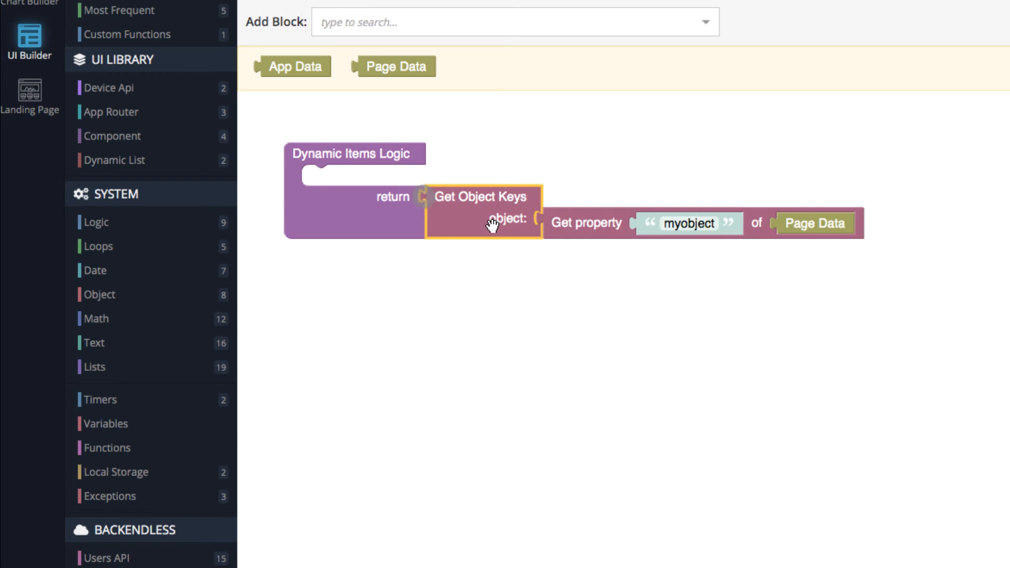
click(504, 279)
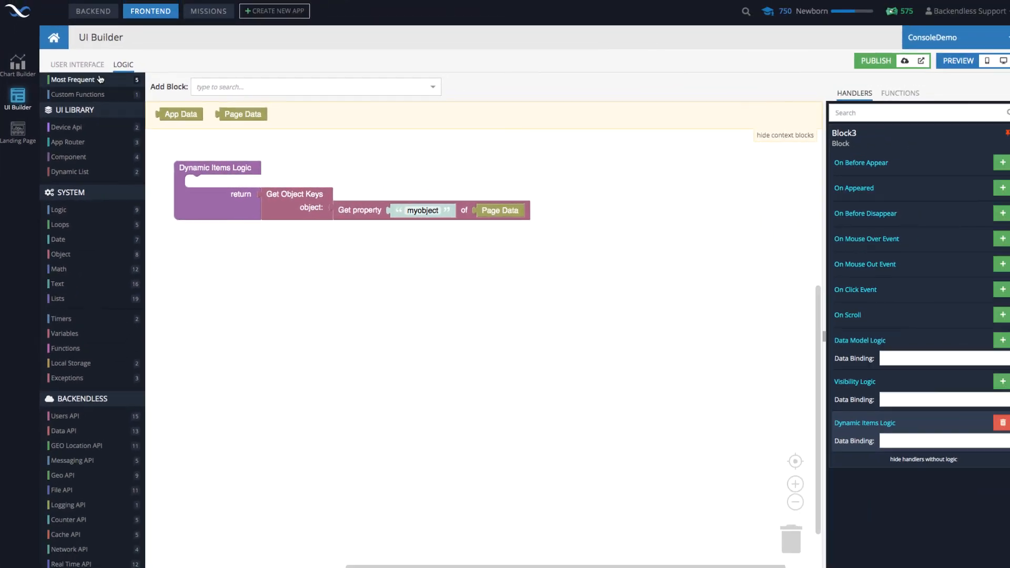
click(77, 64)
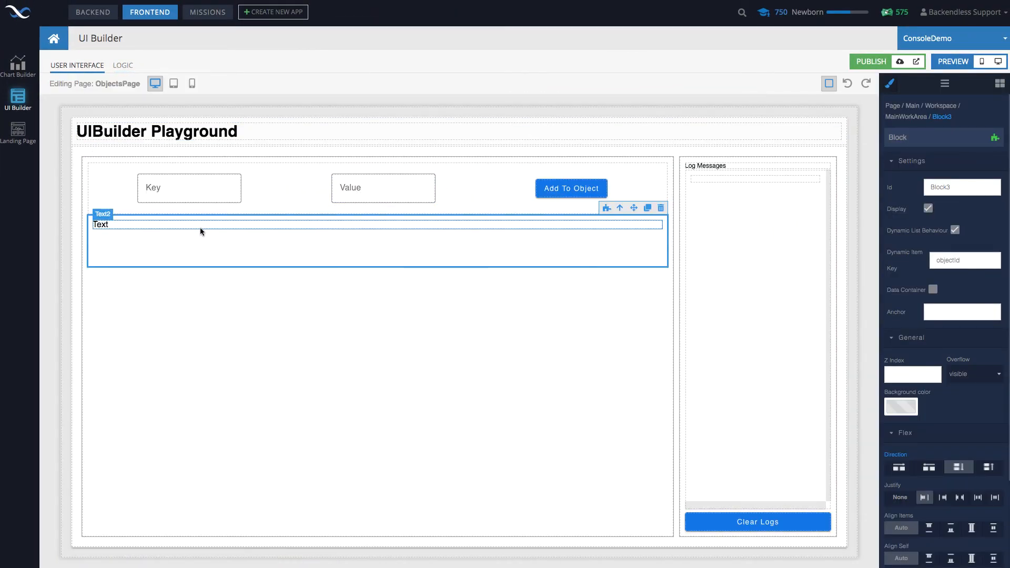
Step: Create a Content Logic handler for the Text component in the dynamic block and return Text2 Data from it
click(156, 226)
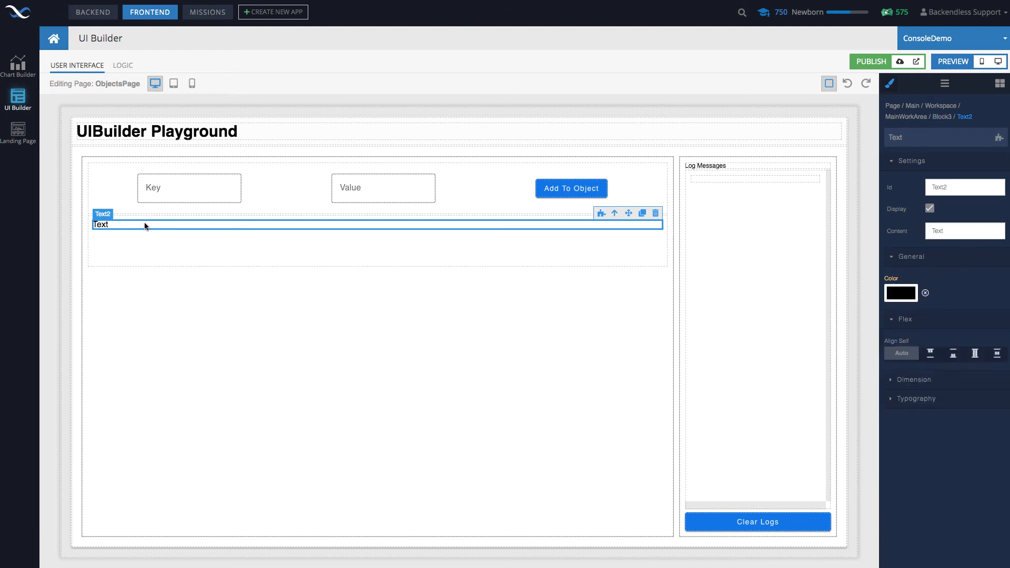
click(600, 214)
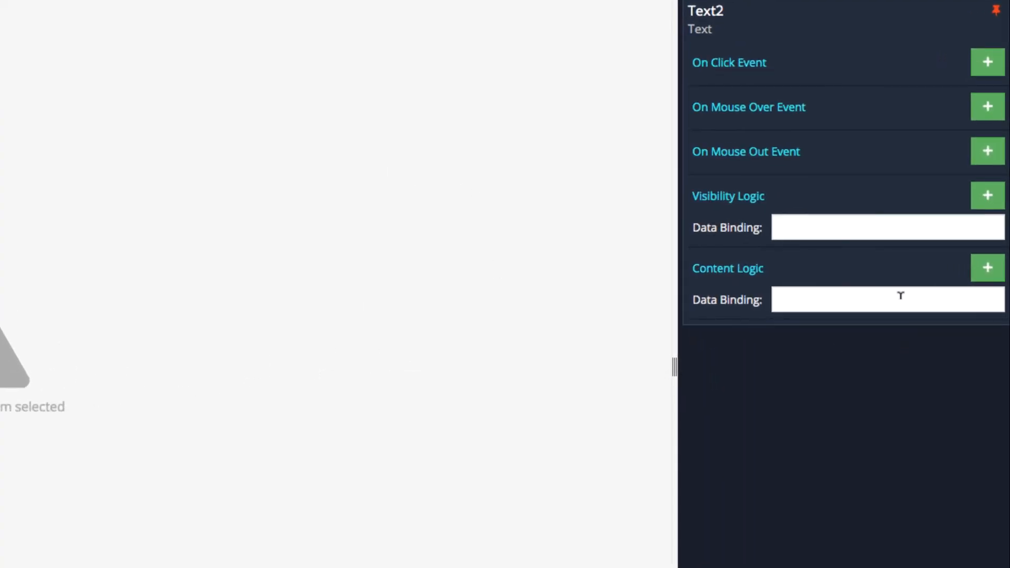
click(987, 277)
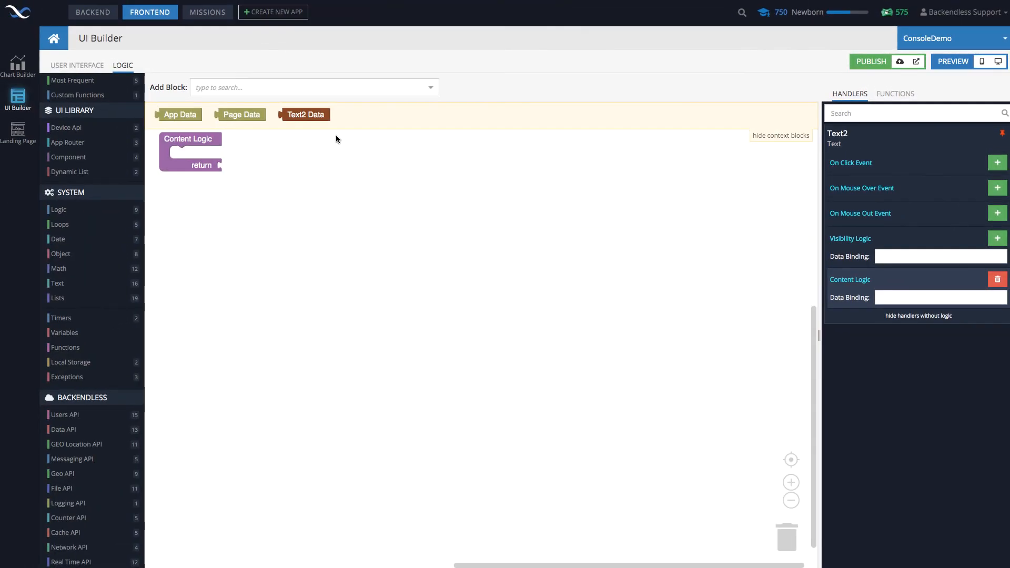
drag(305, 110, 257, 164)
drag(309, 116, 342, 161)
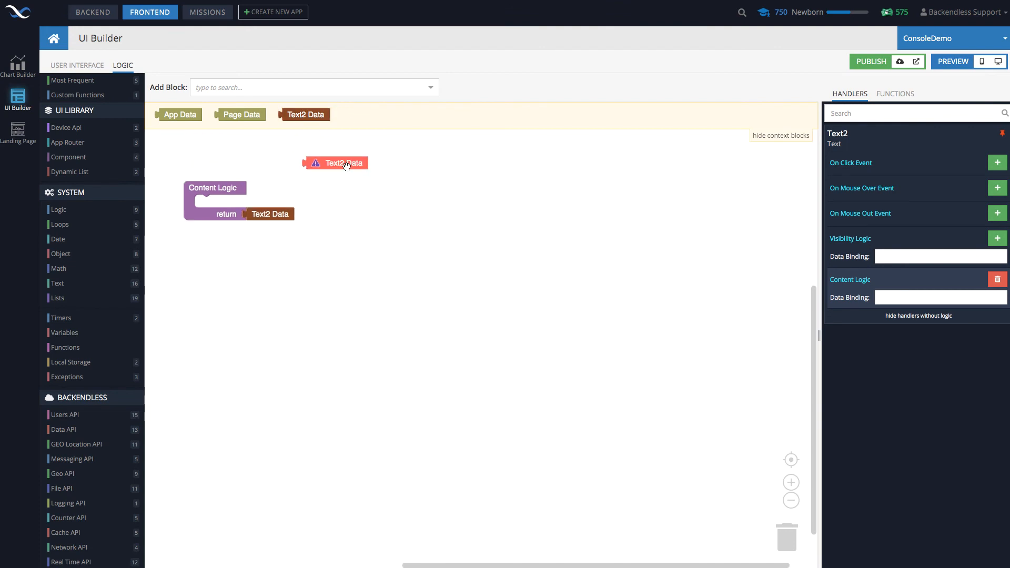
key(Delete)
scroll(331, 212, down, 1)
drag(330, 209, 325, 176)
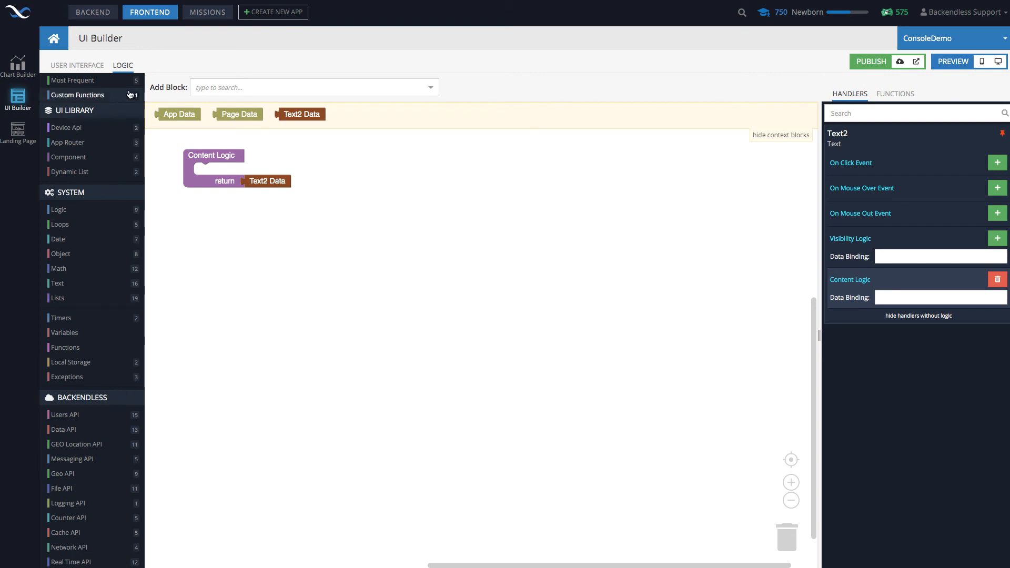
Step: Preview the ObjectsPage in the browser and add the key "name" with a person's first name as its value to the object
click(77, 65)
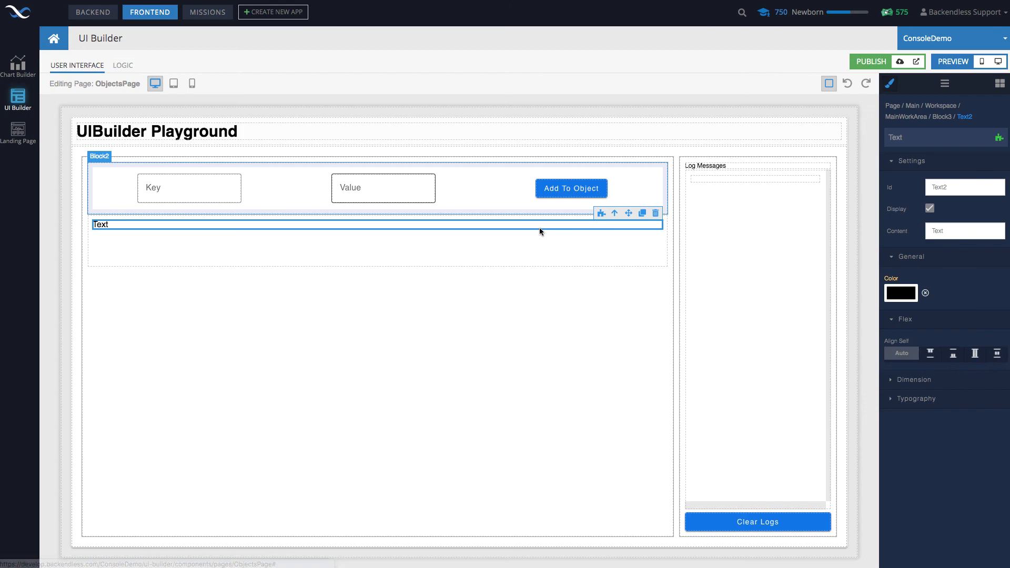
click(559, 256)
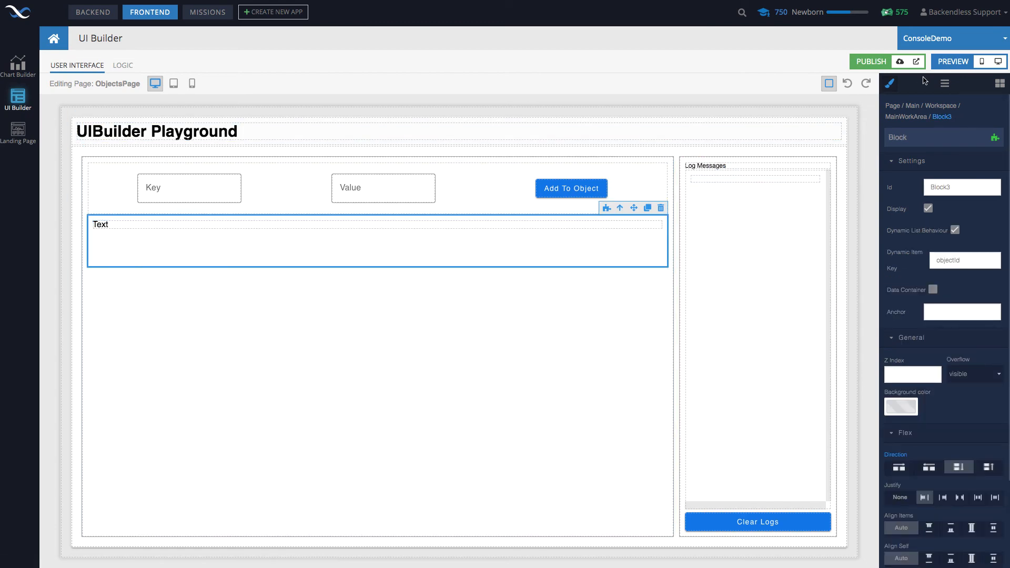
click(998, 62)
click(155, 70)
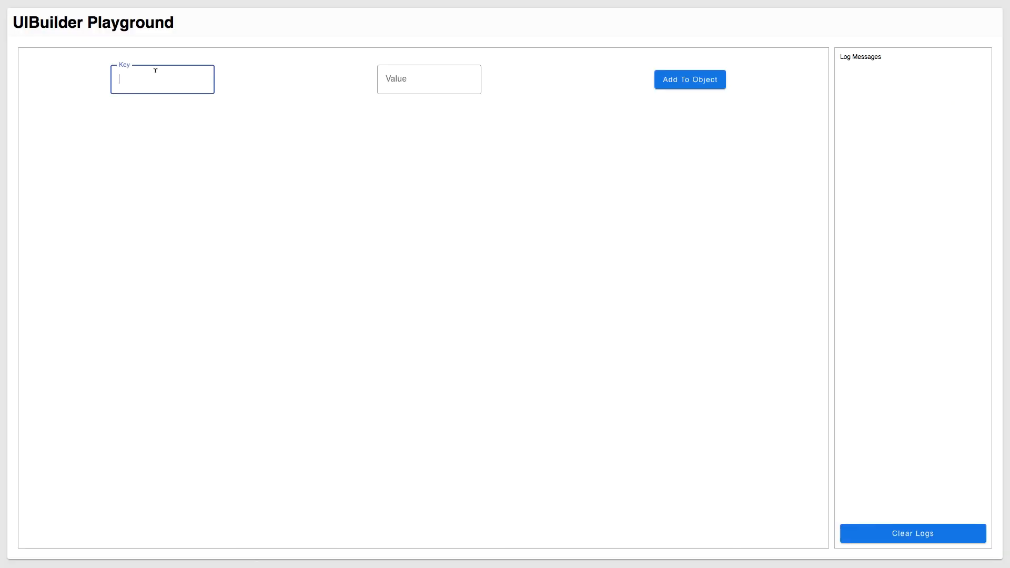
text(name)
click(403, 78)
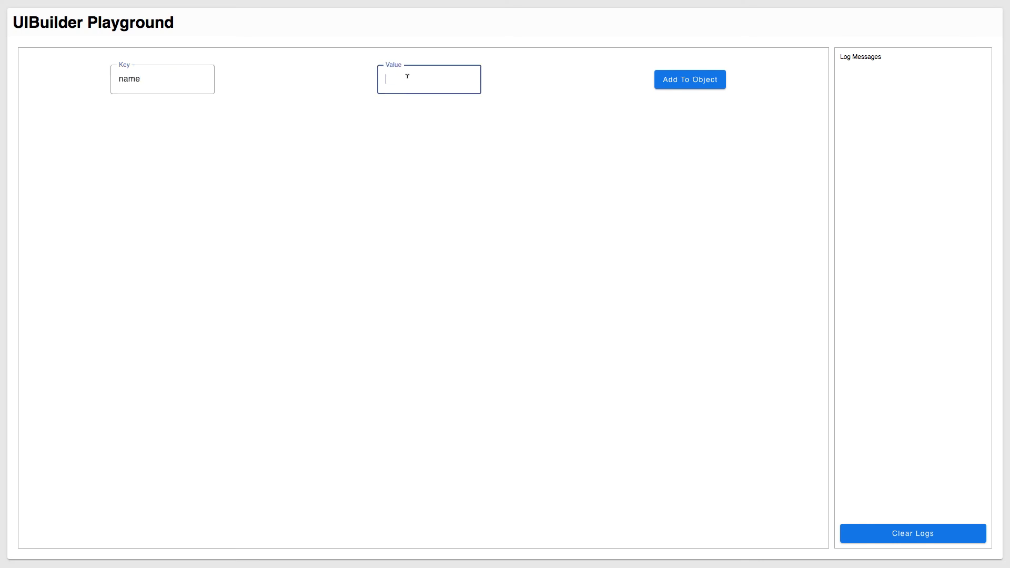
text(Joe)
click(684, 84)
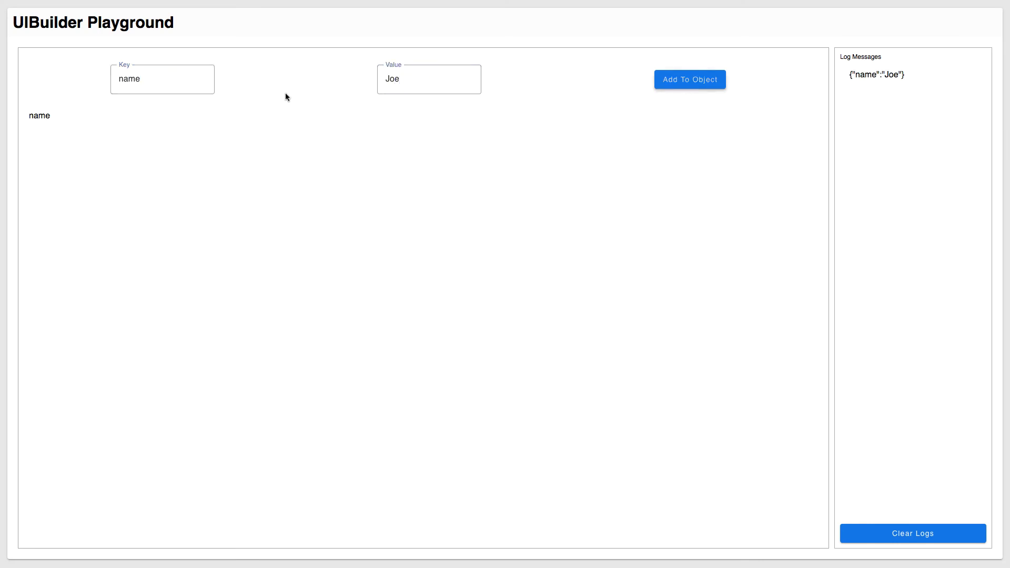
Step: Add the key "age" with the value 34 to the object in the page preview
drag(151, 90, 105, 86)
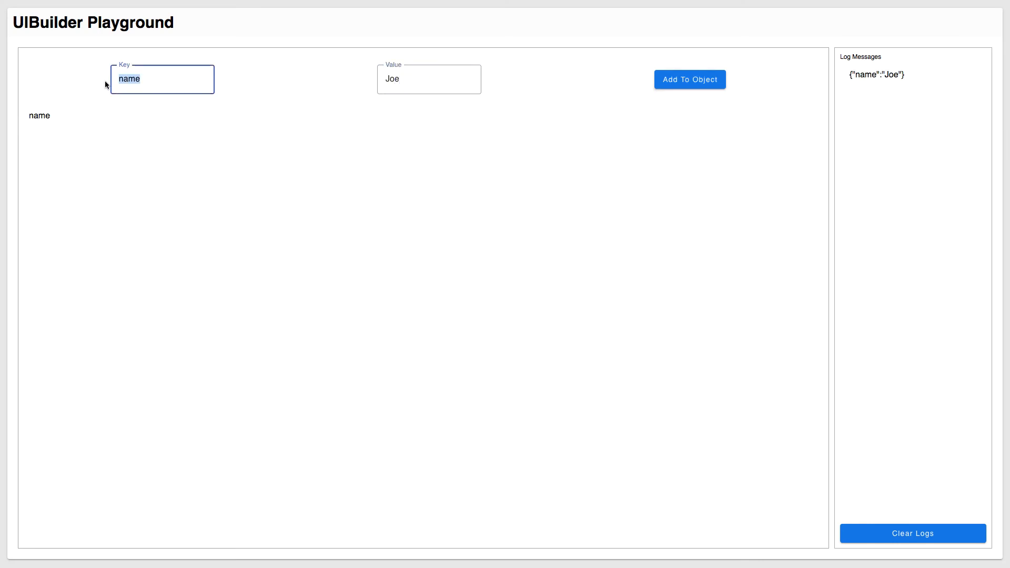
text(age)
double_click(376, 79)
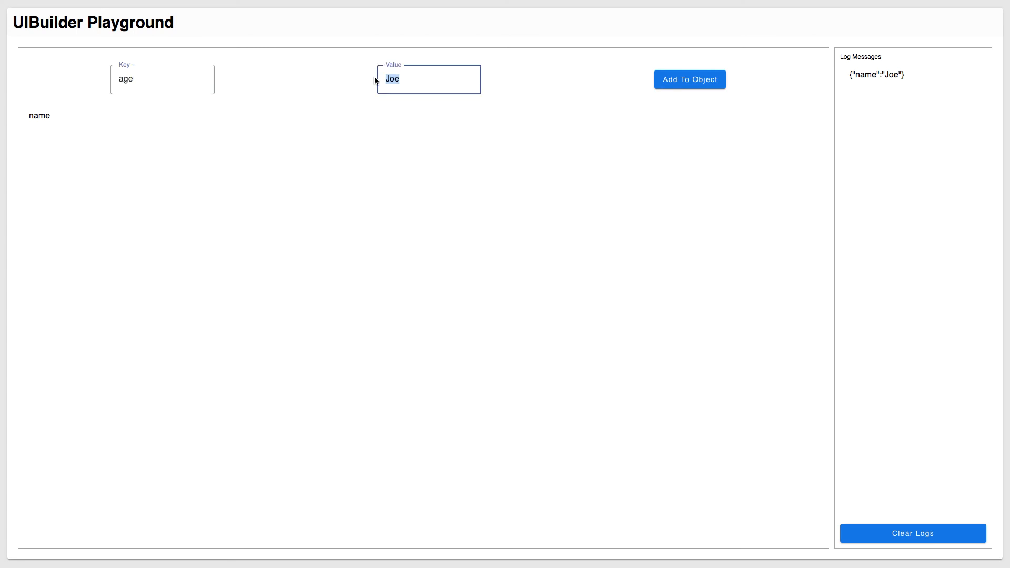
text(34)
click(716, 87)
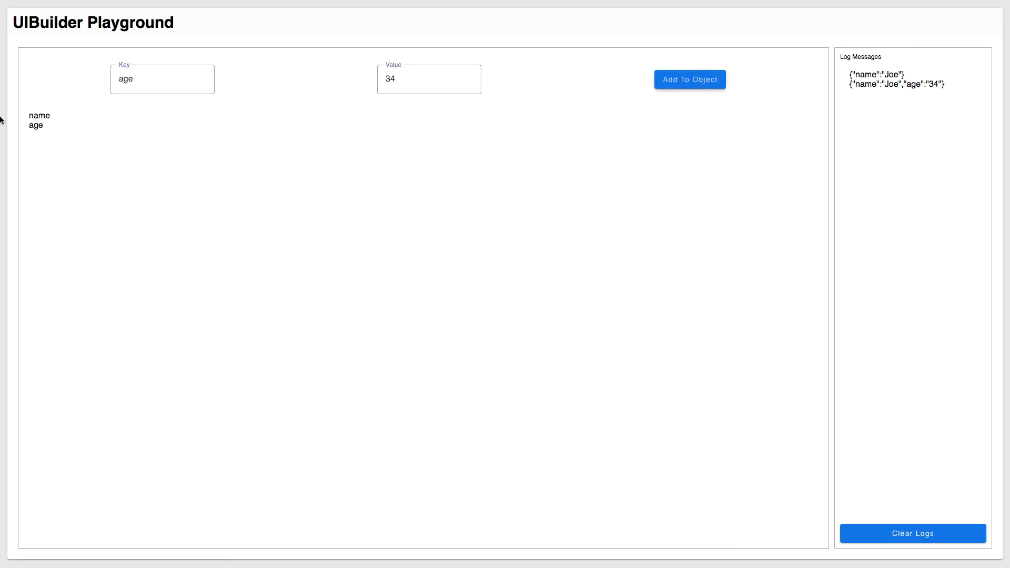
Step: Add the key "employer" with the value "ABC Corp" to the object in the page preview
drag(143, 78, 107, 80)
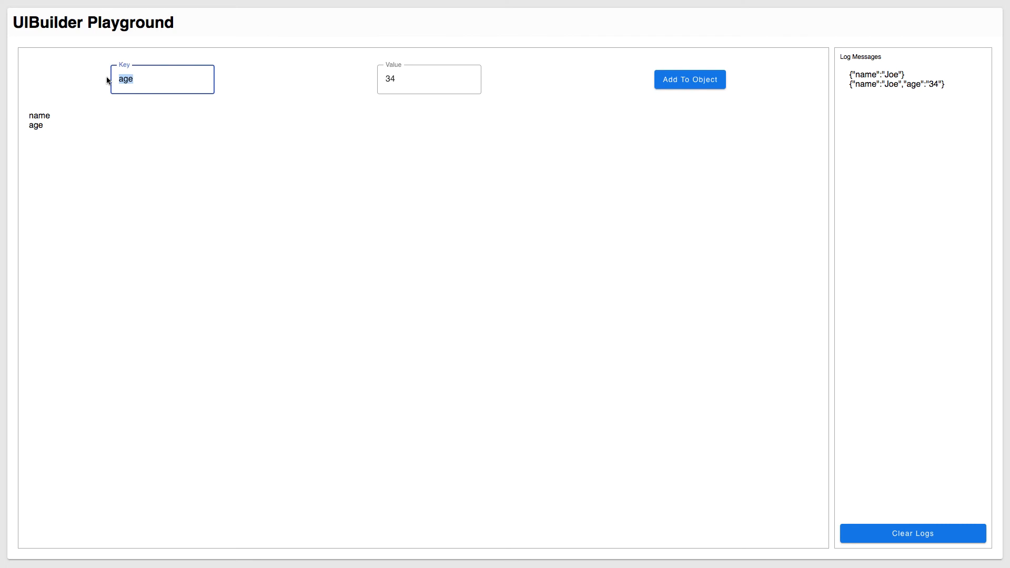
text(emply)
key(BackSpace)
text(oyer)
key(Tab)
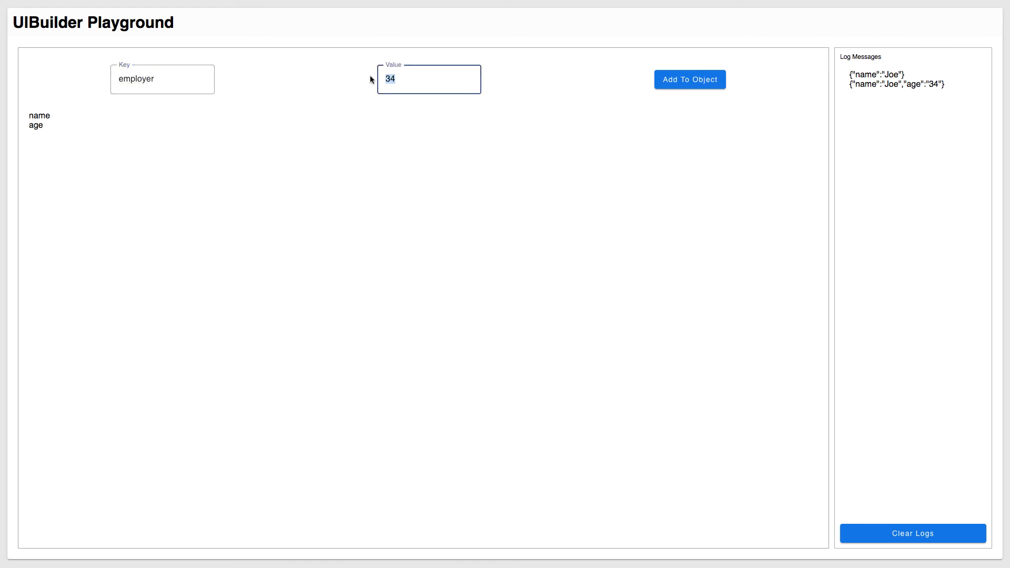
text(ABC Corp)
click(705, 82)
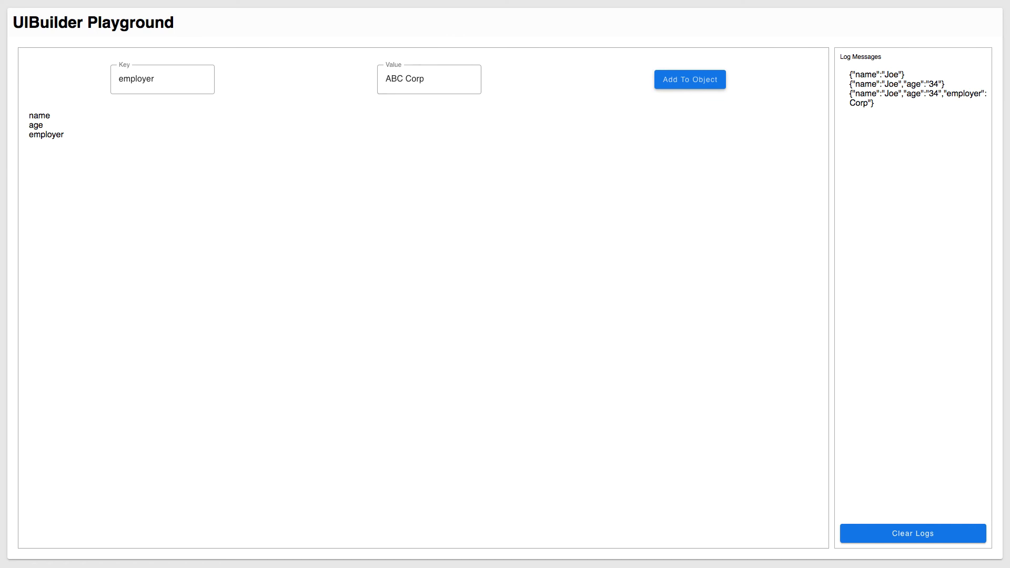
Step: Back in UI Builder, set the dynamic block's flex direction to horizontal and place a second Text component beside the first
key(ctrl+shift+Tab)
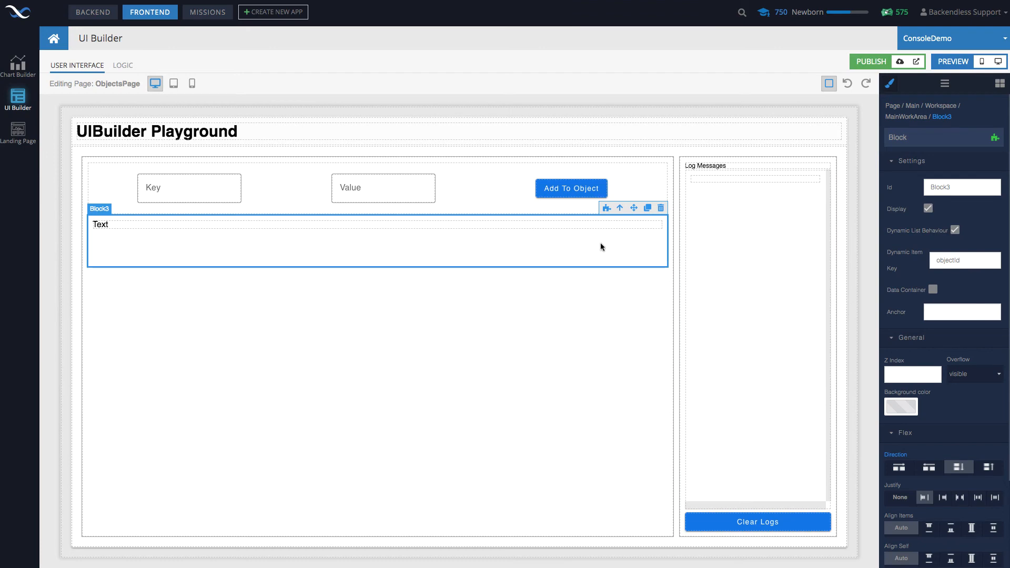
click(899, 468)
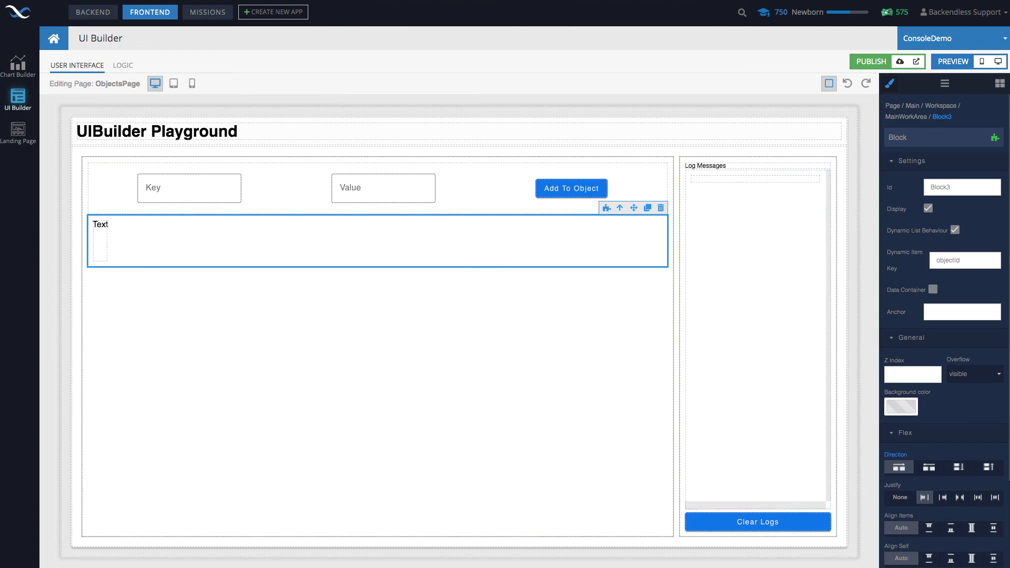
click(999, 85)
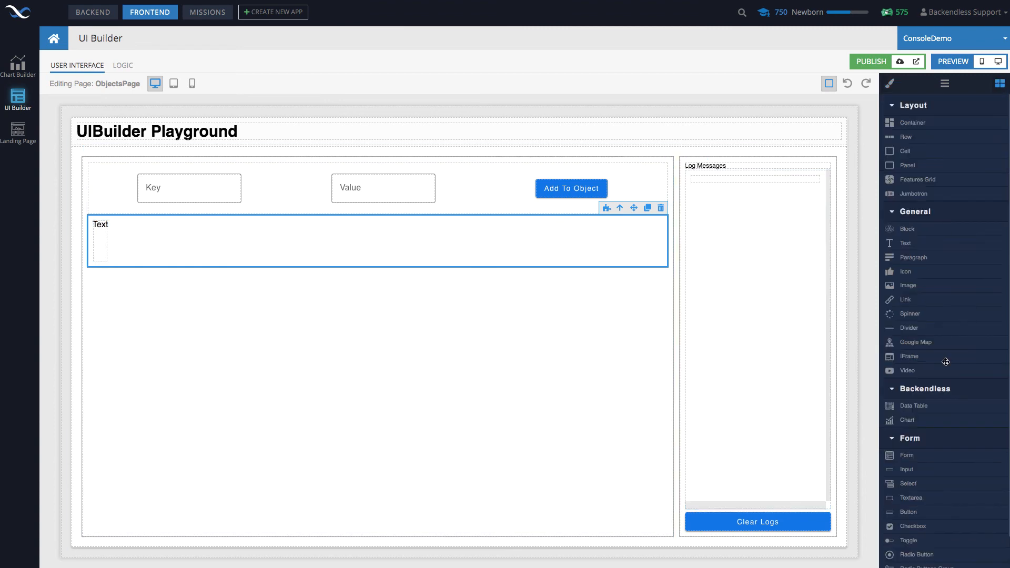
drag(906, 245, 468, 241)
Step: Set the width of the first Text component in the dynamic block to 200 px
click(103, 247)
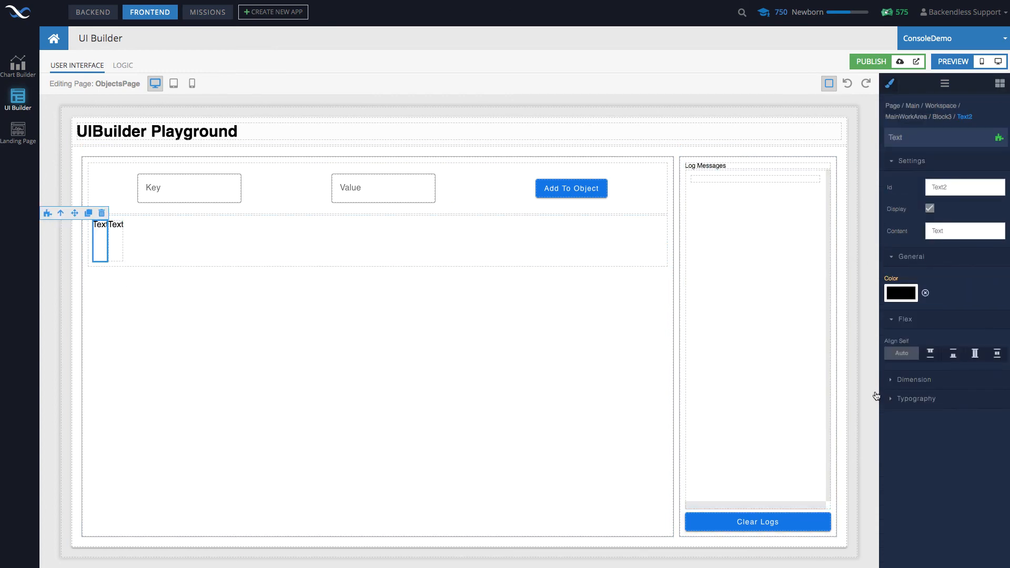
click(890, 383)
scroll(915, 341, down, 3)
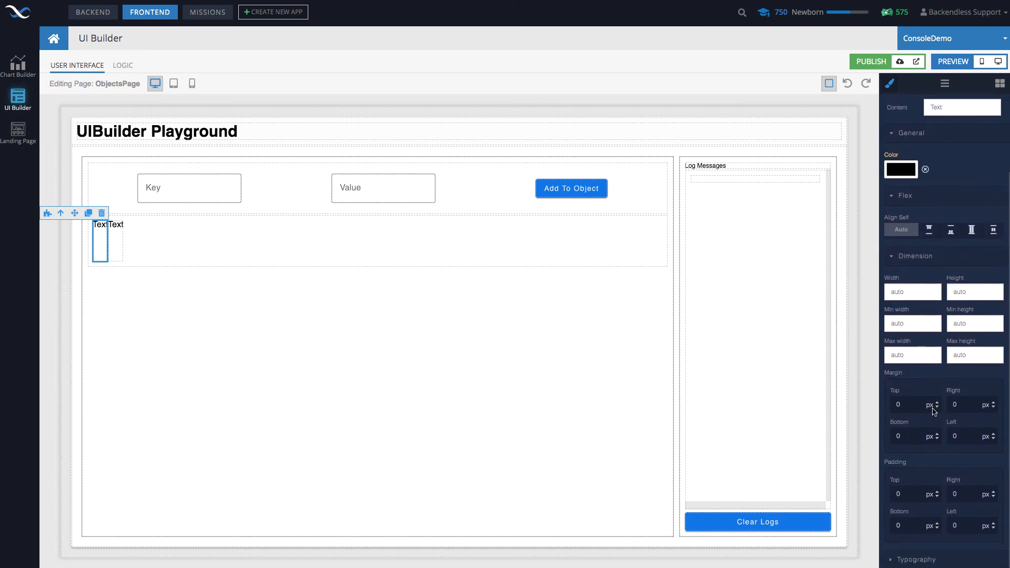
drag(913, 292, 879, 294)
text(150)
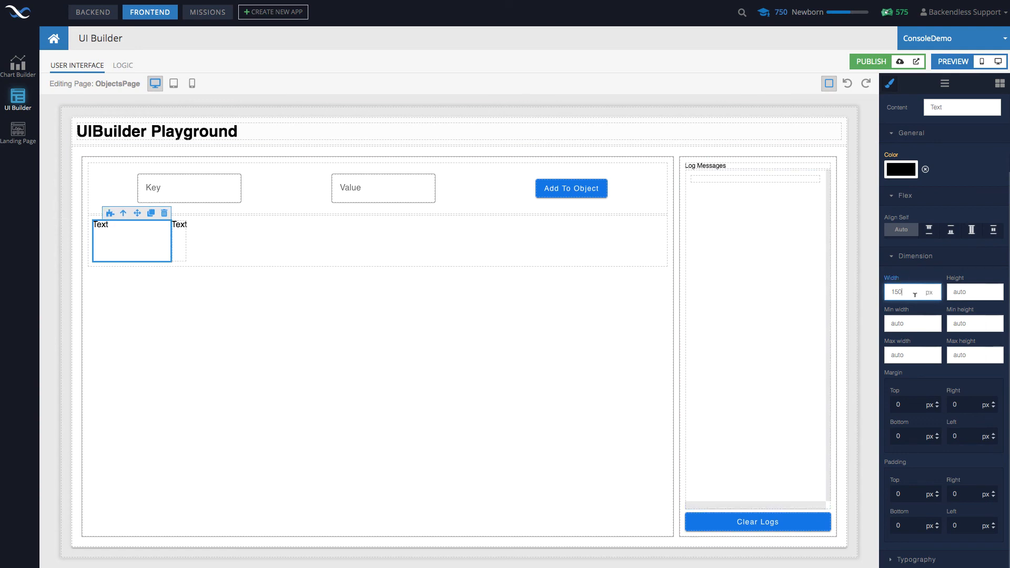
drag(911, 292, 886, 294)
text(200)
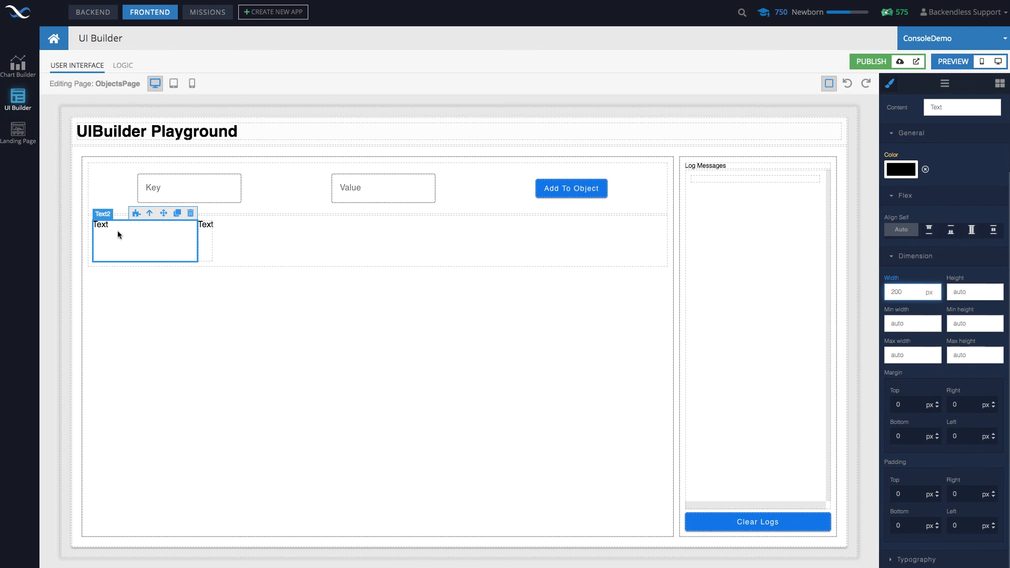
Step: Create a Content Logic handler for the second Text component in the dynamic block
click(204, 233)
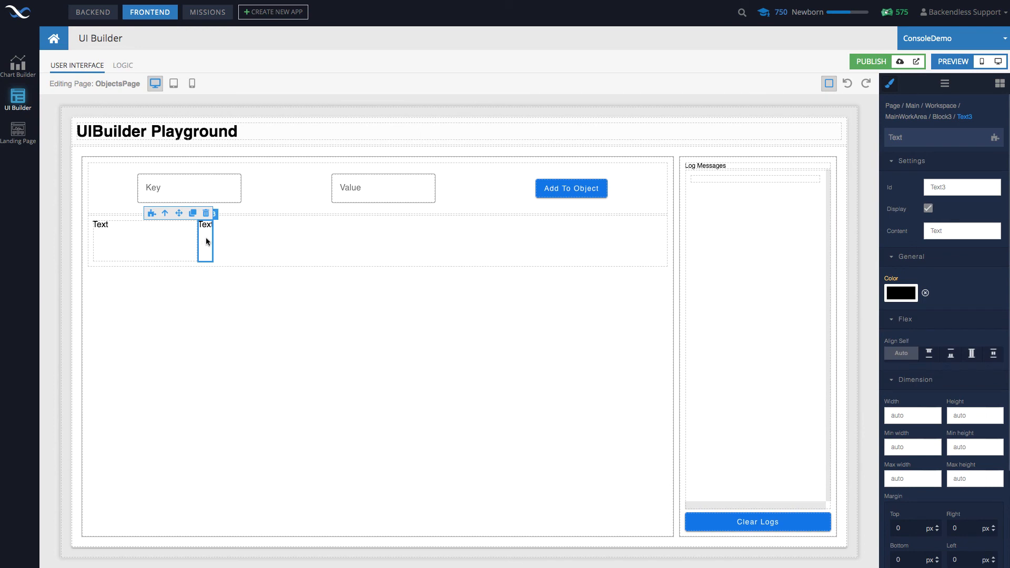
click(150, 214)
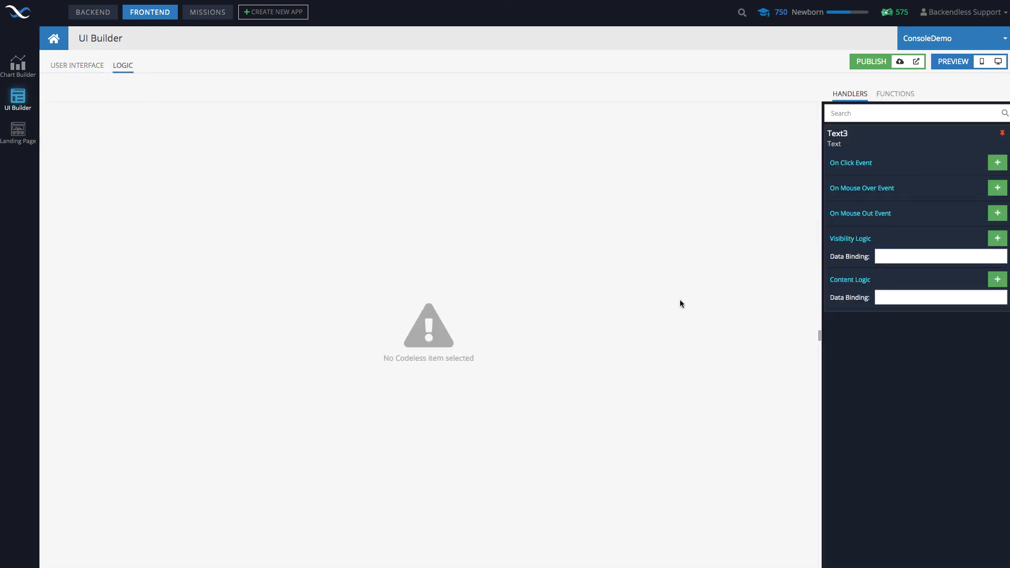
click(996, 279)
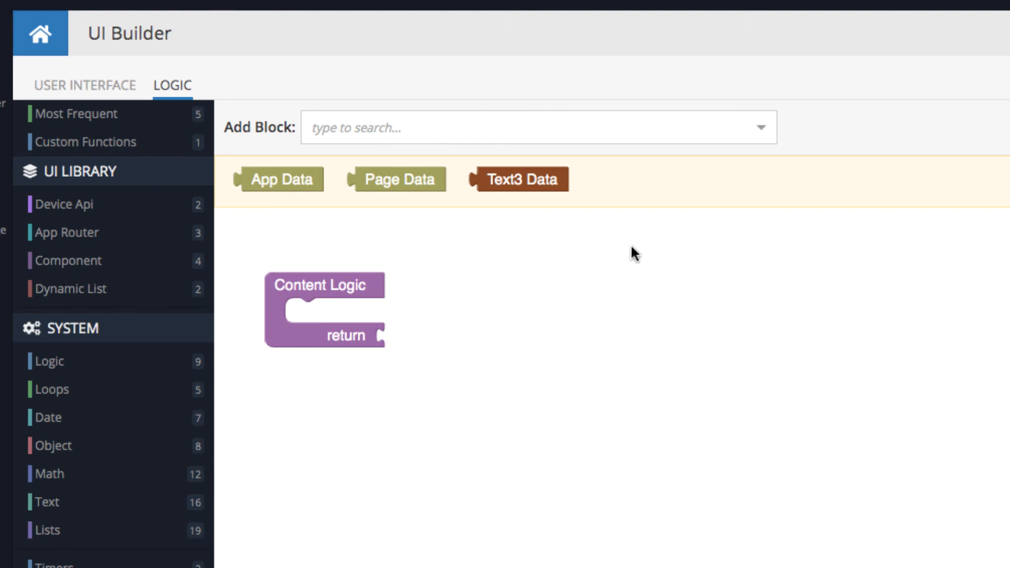
click(494, 188)
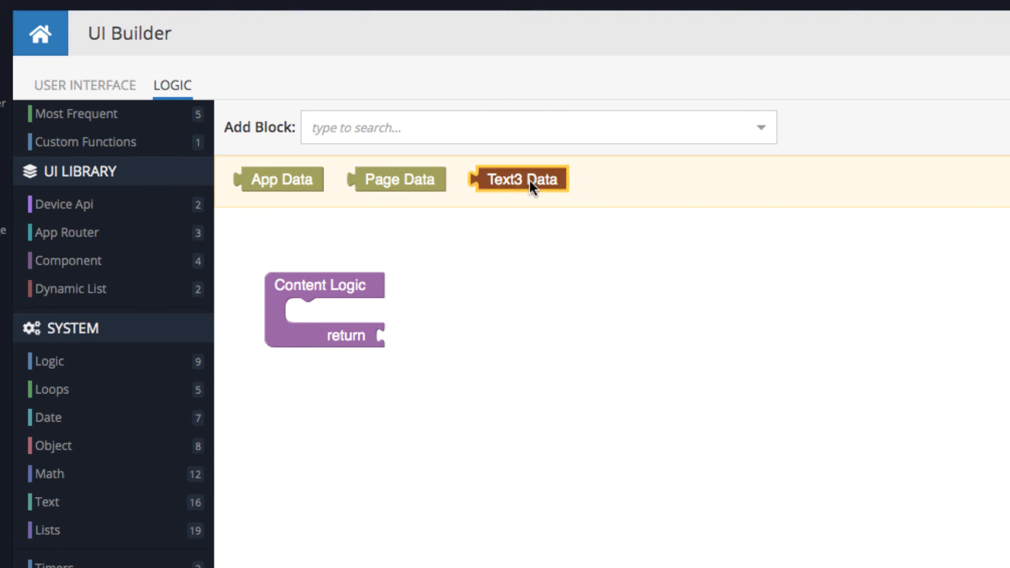
click(562, 345)
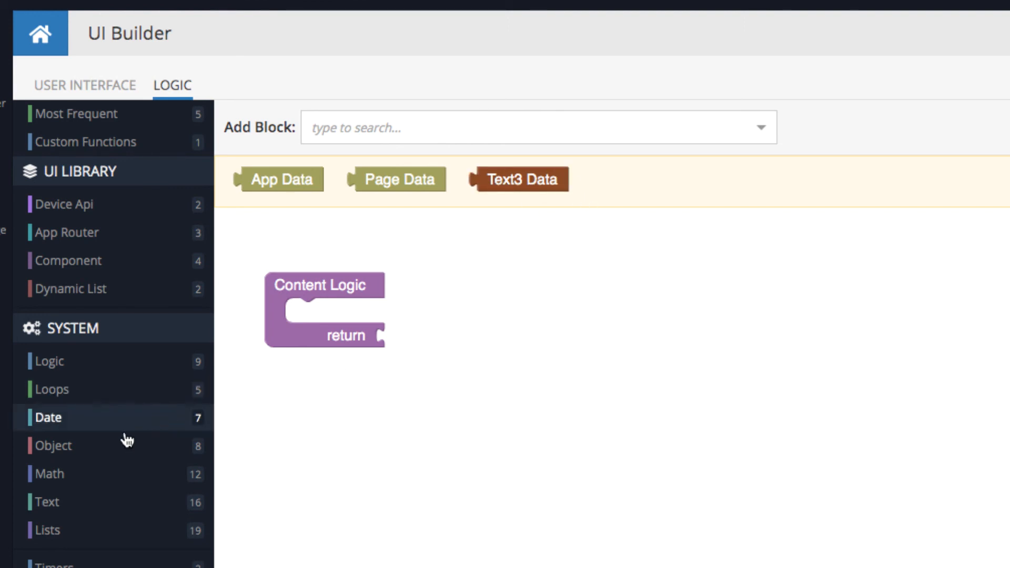
Step: Add a Get property block to the Content Logic workspace that reads myobject of Page Data
click(113, 446)
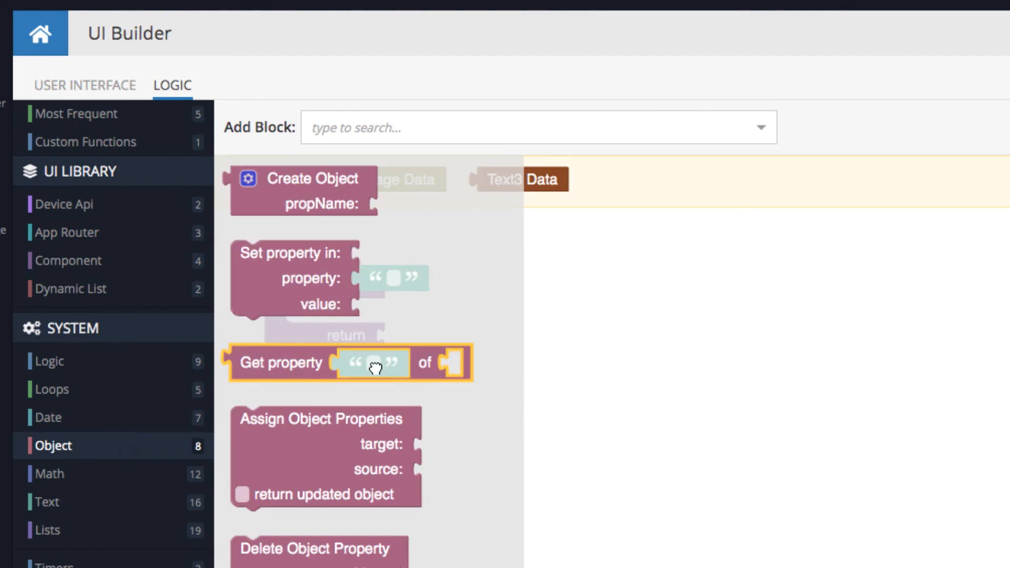
drag(255, 370, 502, 357)
click(658, 348)
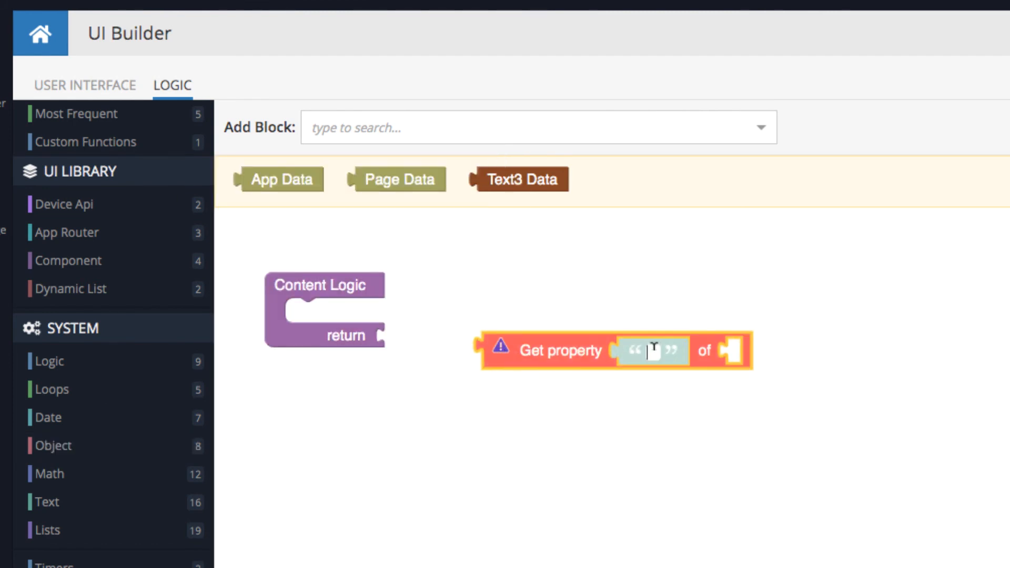
text(myobject)
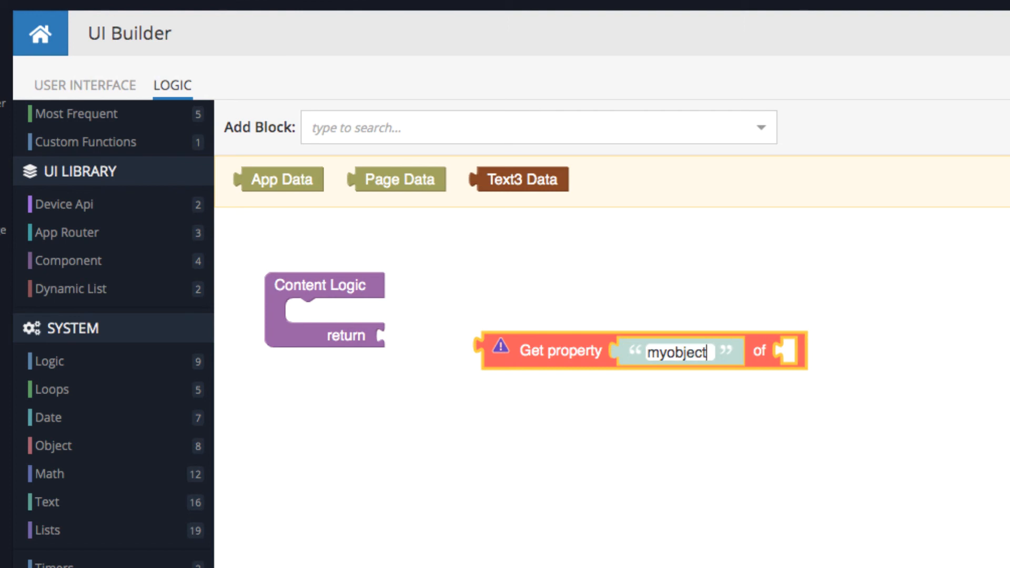
click(646, 373)
drag(415, 178, 845, 353)
drag(570, 354, 593, 384)
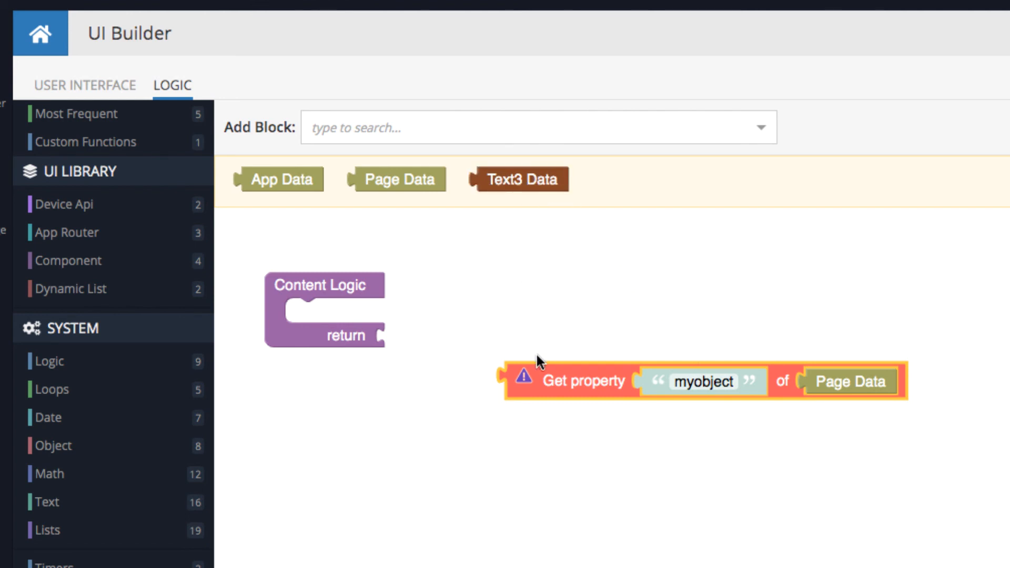
Step: Add another Get property block and nest the Get property myobject block in it as the source object
click(143, 435)
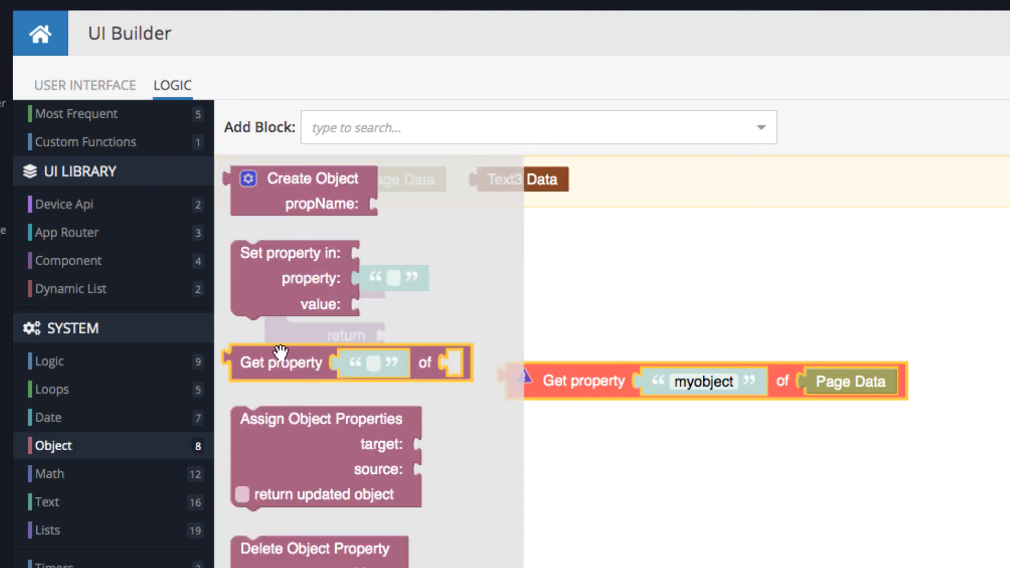
drag(300, 362, 439, 490)
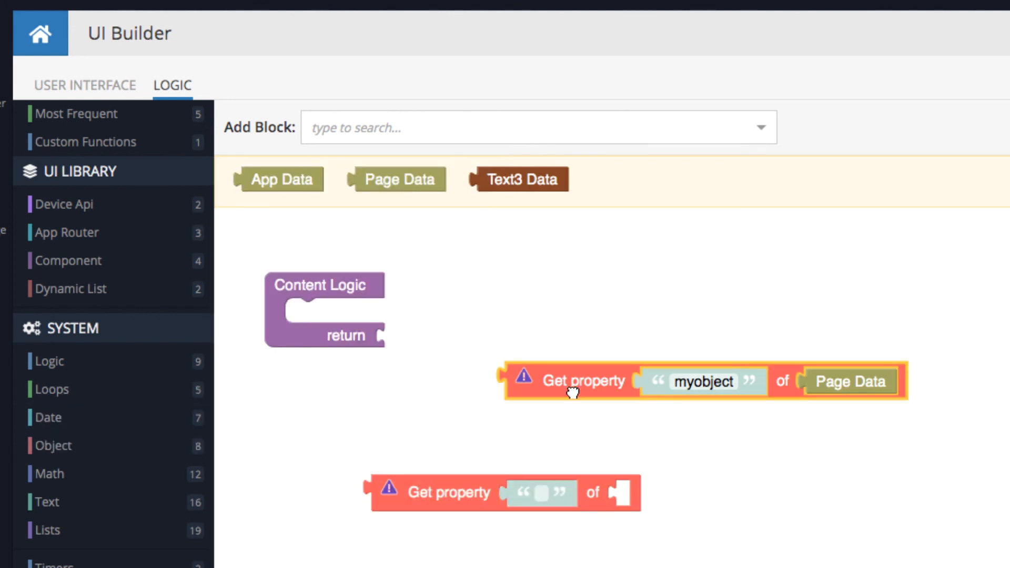
drag(570, 388, 629, 499)
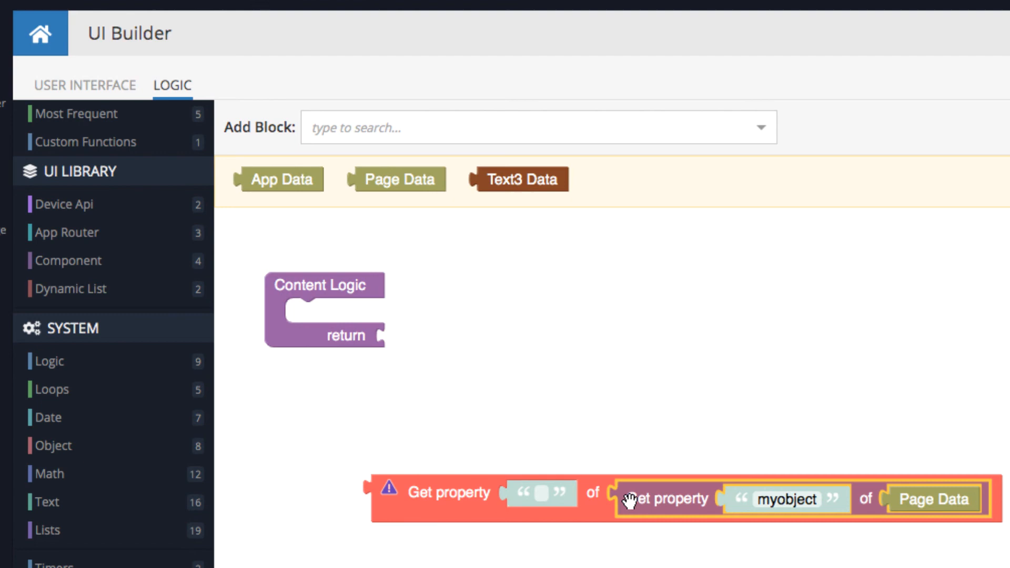
Step: Use Text3 Data as the outer Get property block's property name and connect the block to the Content Logic return
click(541, 492)
drag(509, 188, 545, 506)
drag(481, 522, 468, 351)
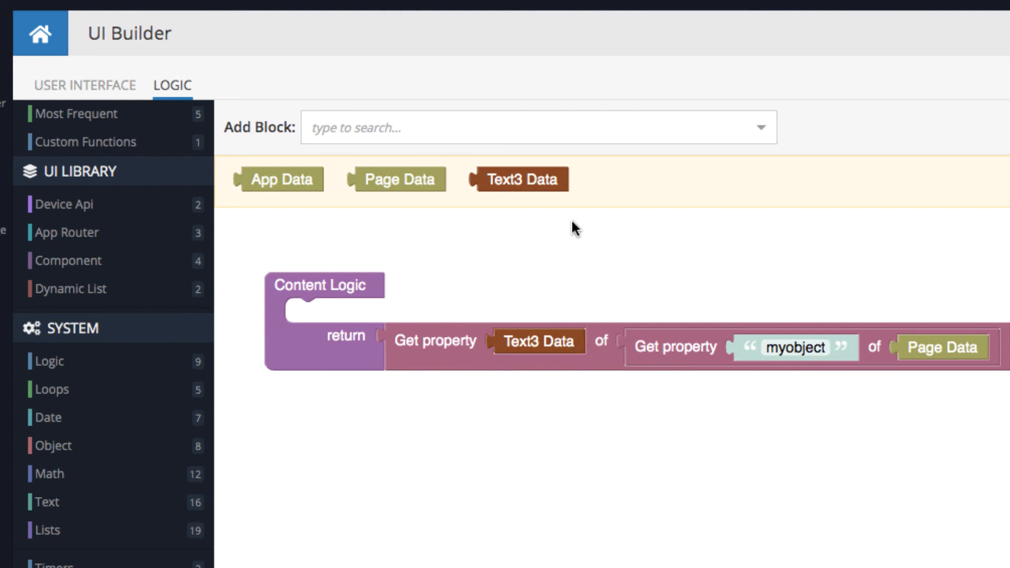
click(509, 181)
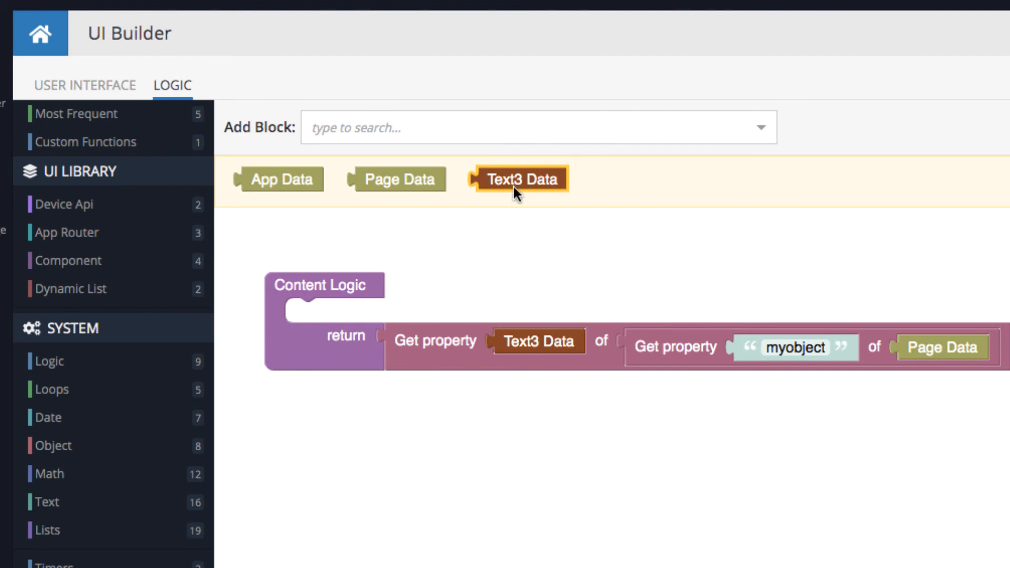
Step: Review the Dynamic Items Logic handler of the dynamic block Block3, then return to the page layout
click(95, 88)
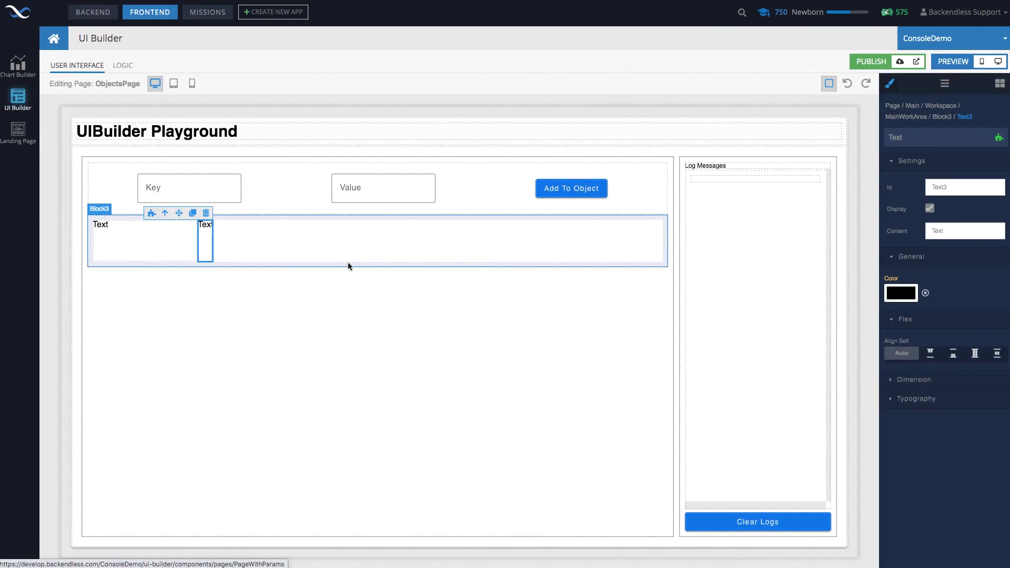
click(384, 246)
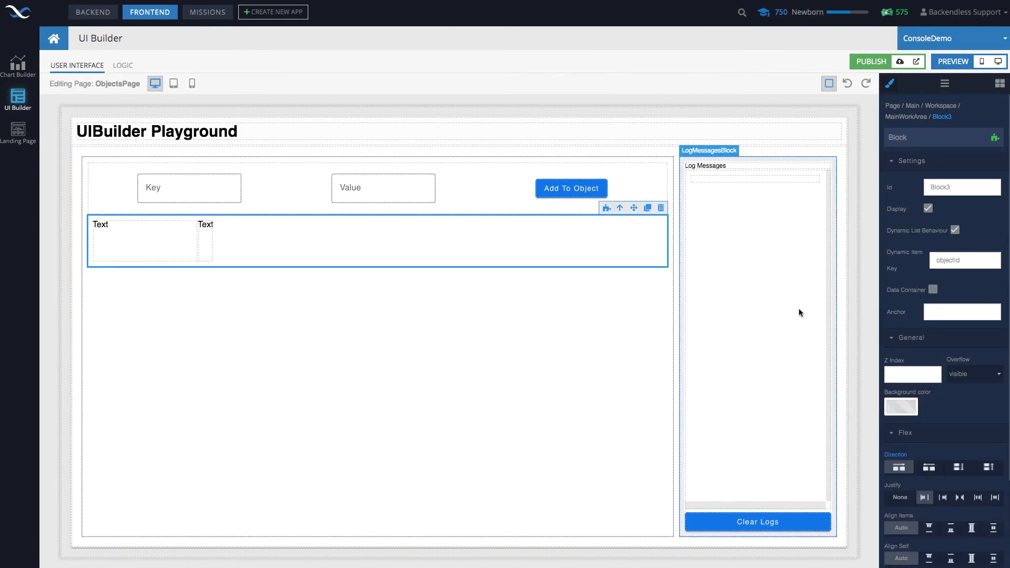
click(606, 207)
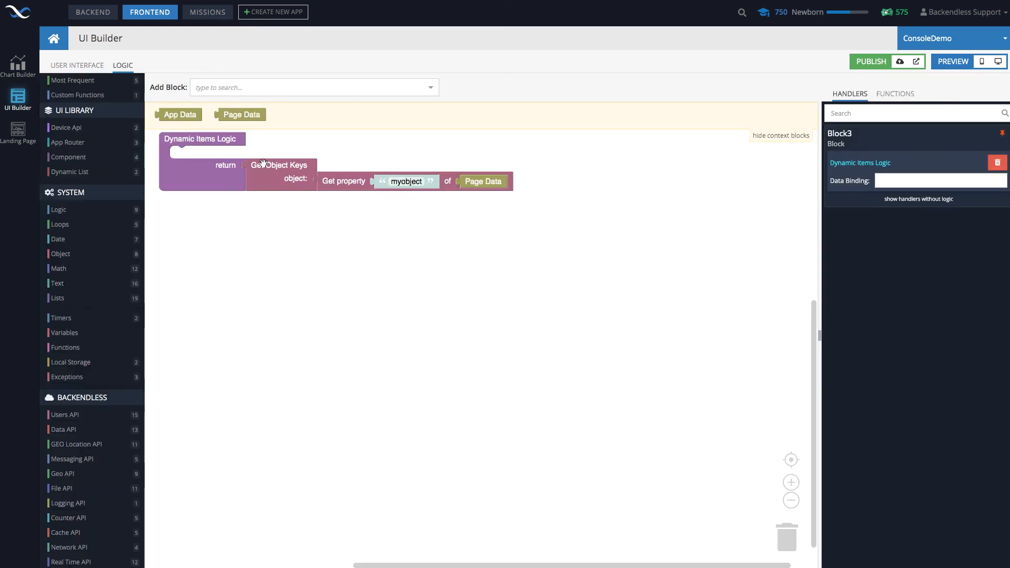
click(78, 65)
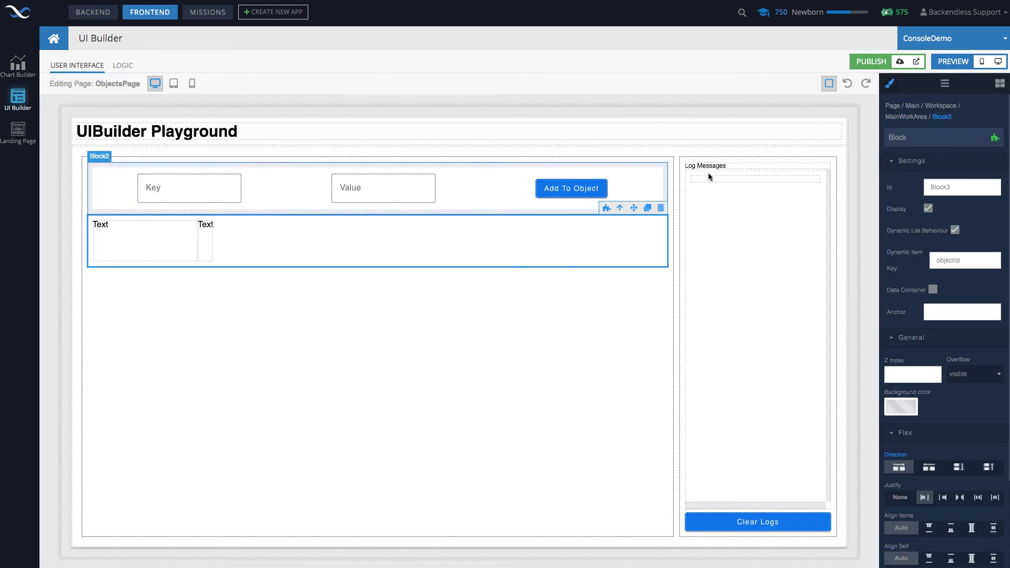
Step: Preview the page in the desktop browser and add the key name with the value Spain to the object
click(998, 62)
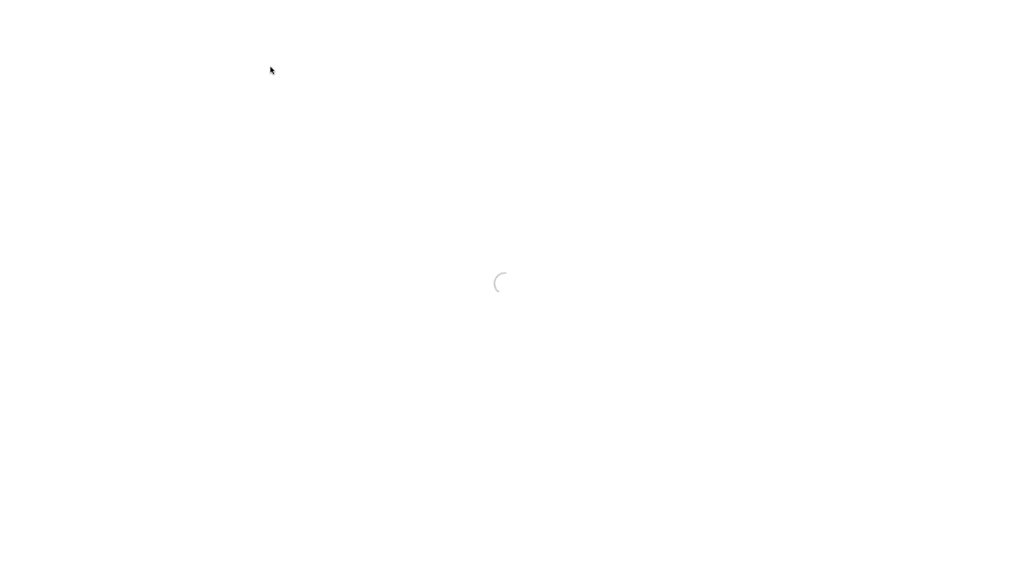
click(178, 81)
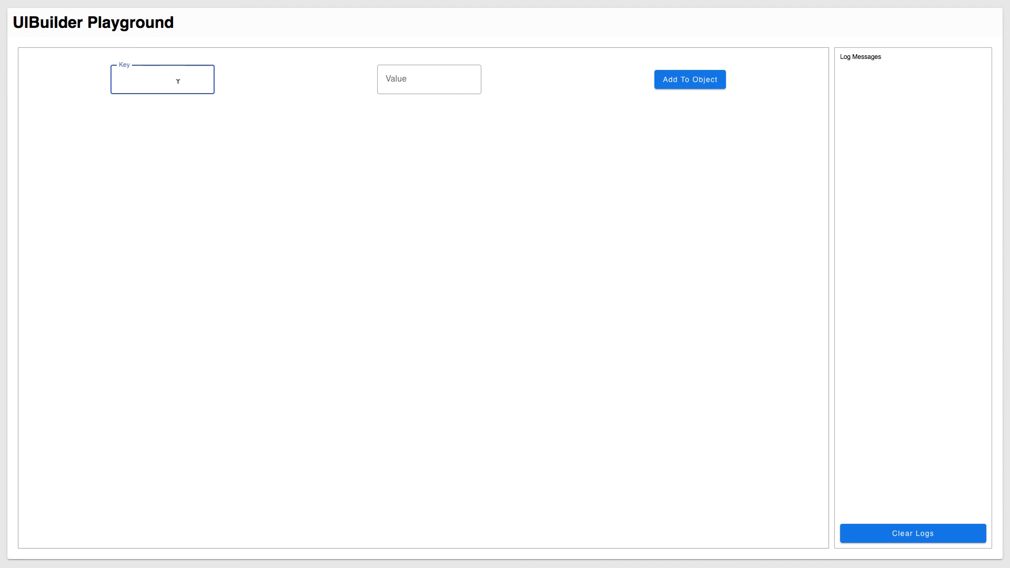
text(name)
click(430, 75)
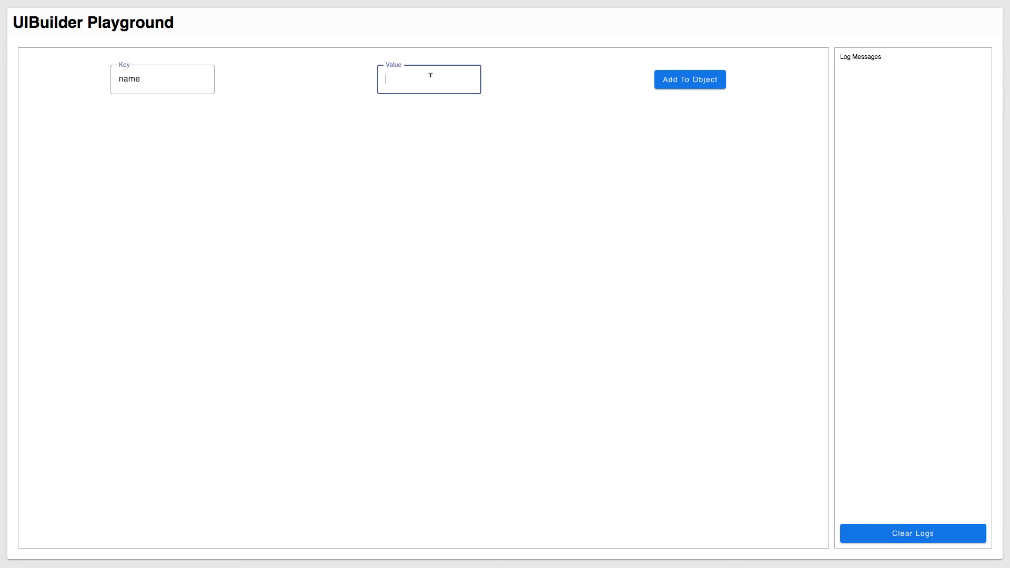
text(Spain)
click(681, 84)
Step: Add the key capital with the value Madrid to the object in the preview
click(150, 78)
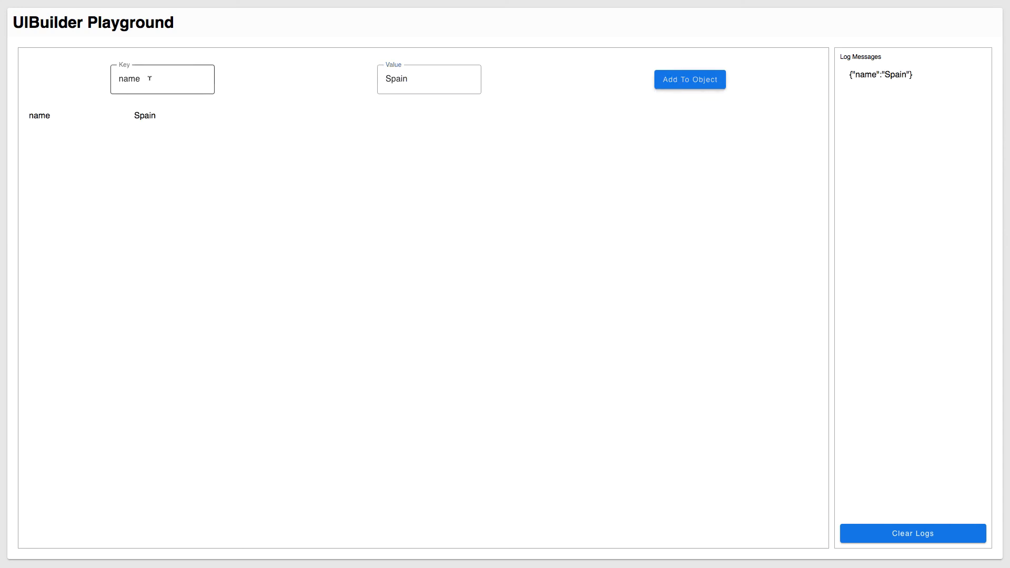
drag(150, 77, 99, 80)
text(capital)
drag(440, 79, 334, 80)
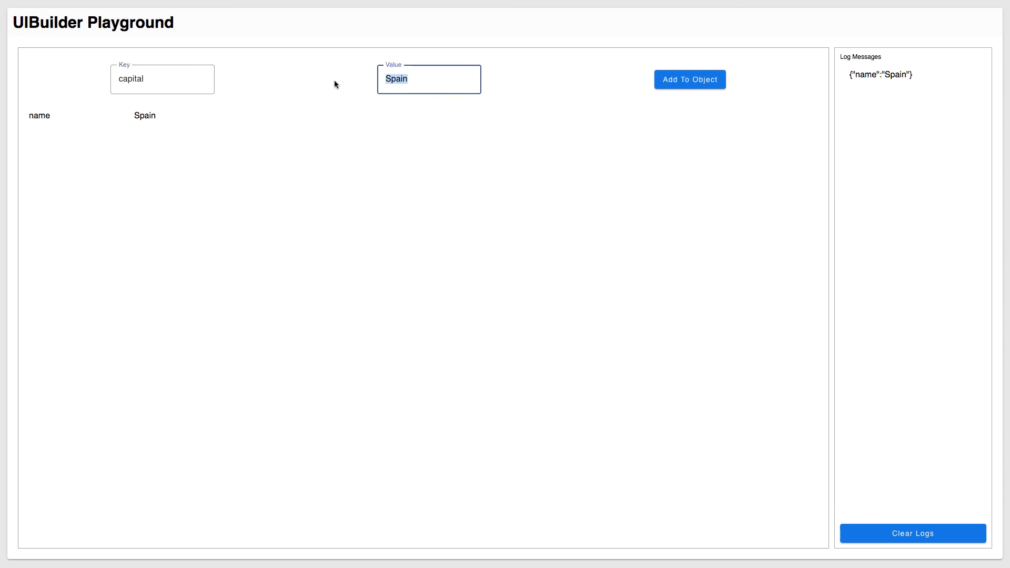
text(Madrid)
click(704, 81)
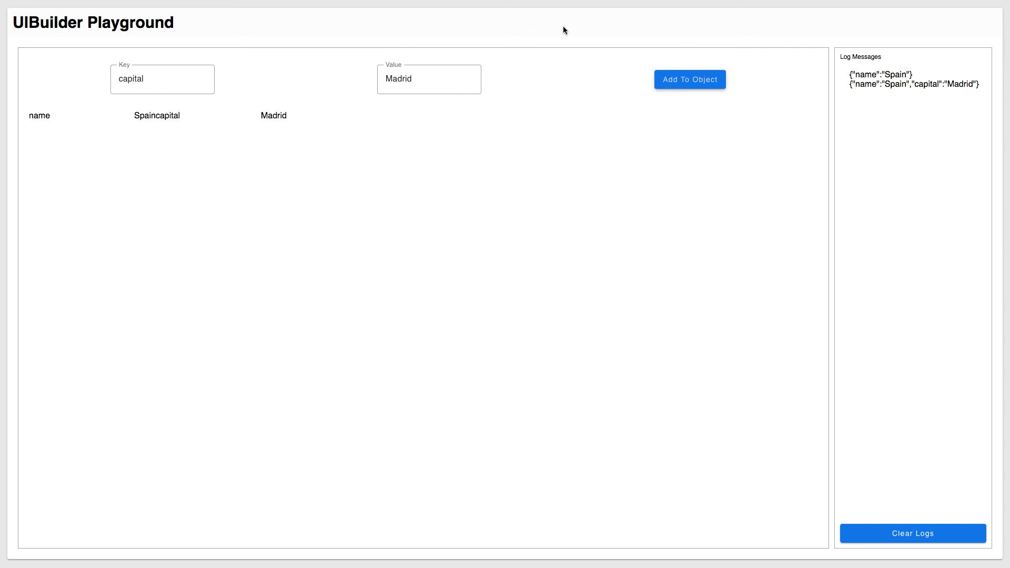
Step: Switch back to UI Builder and add a new Block component inside the dynamic block Block3
key(ctrl+shift+Tab)
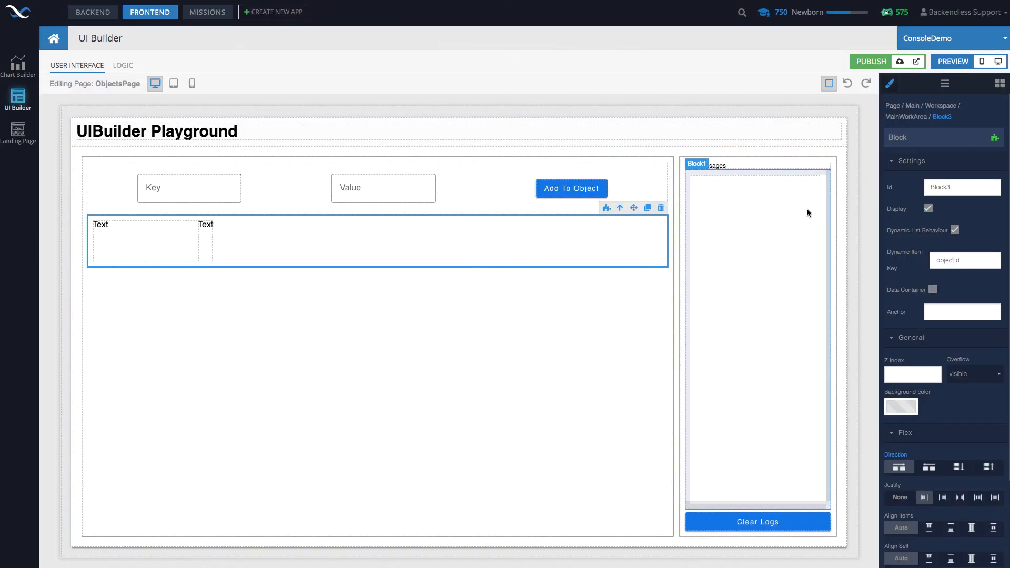
click(999, 84)
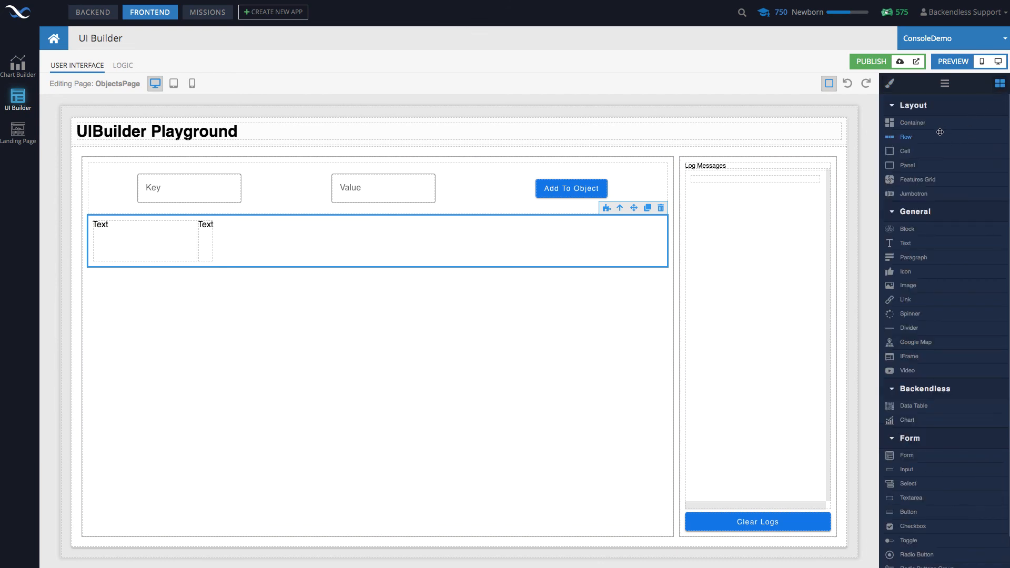
drag(906, 229, 491, 223)
Step: Set the flex direction of Block3 to a vertical column and that of the nested Block4 to a horizontal row
click(503, 230)
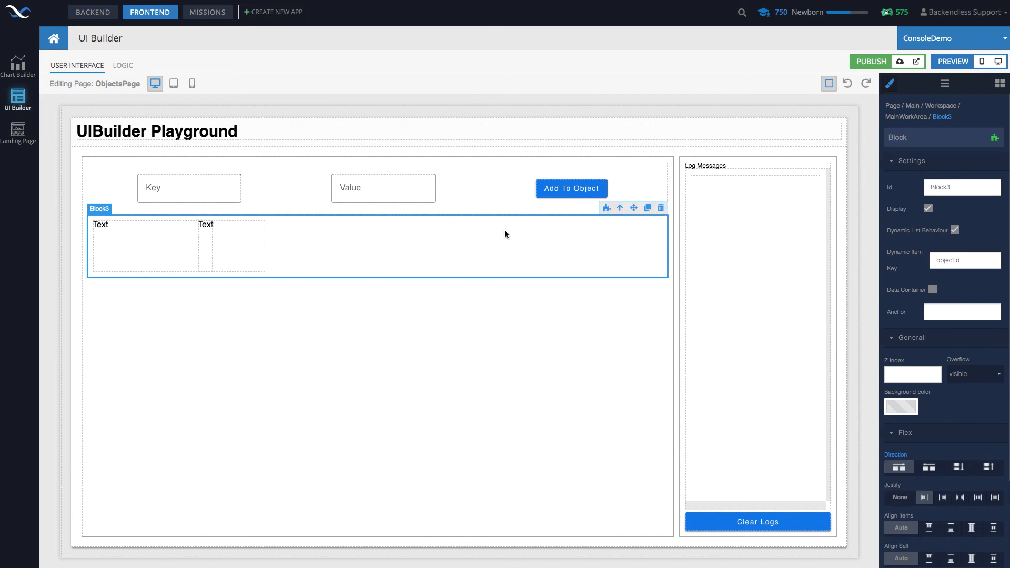
click(959, 467)
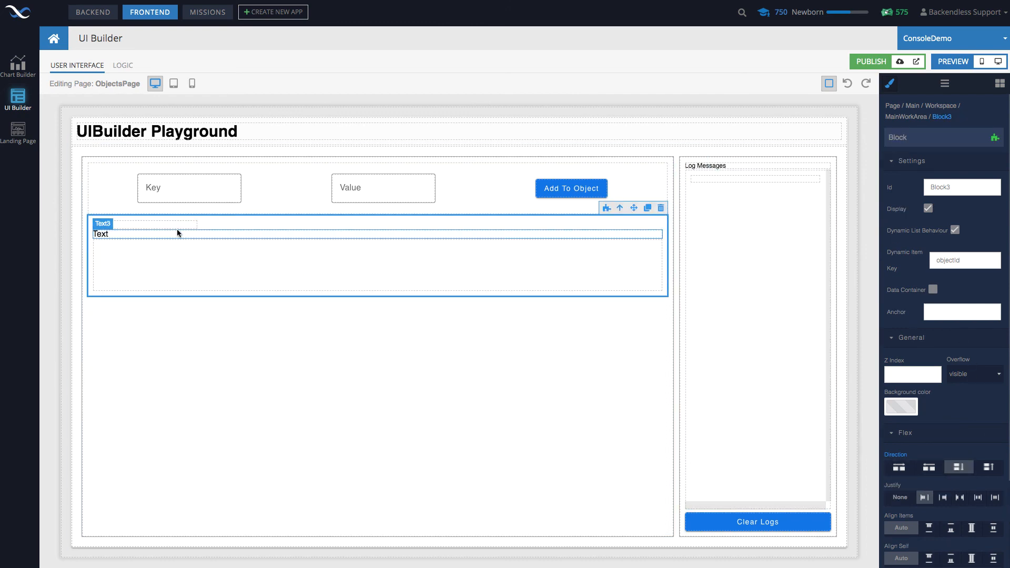
click(185, 254)
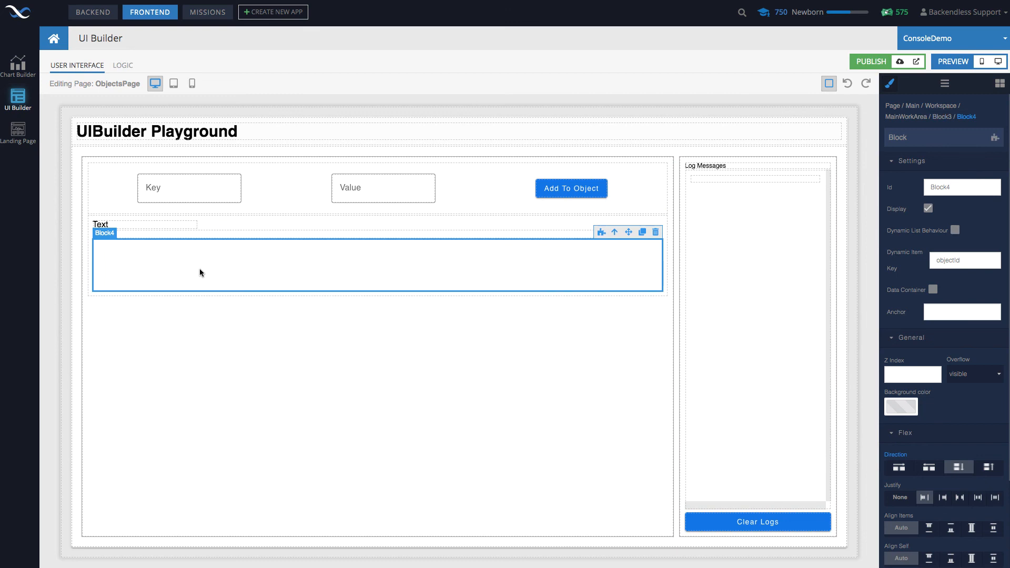
click(898, 467)
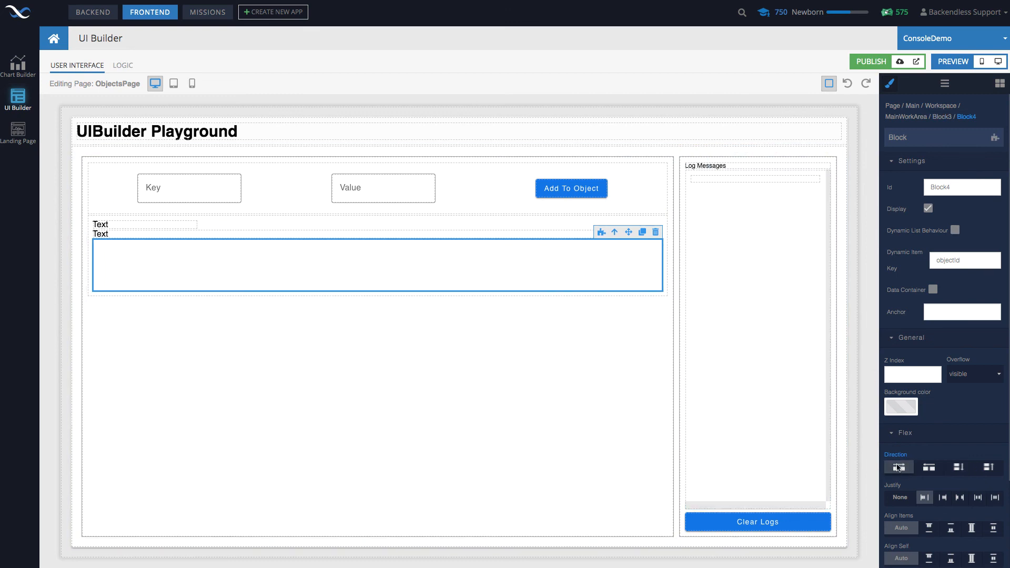
Step: Move both Text components into the nested Block4, with Text2 placed before Text3
click(138, 226)
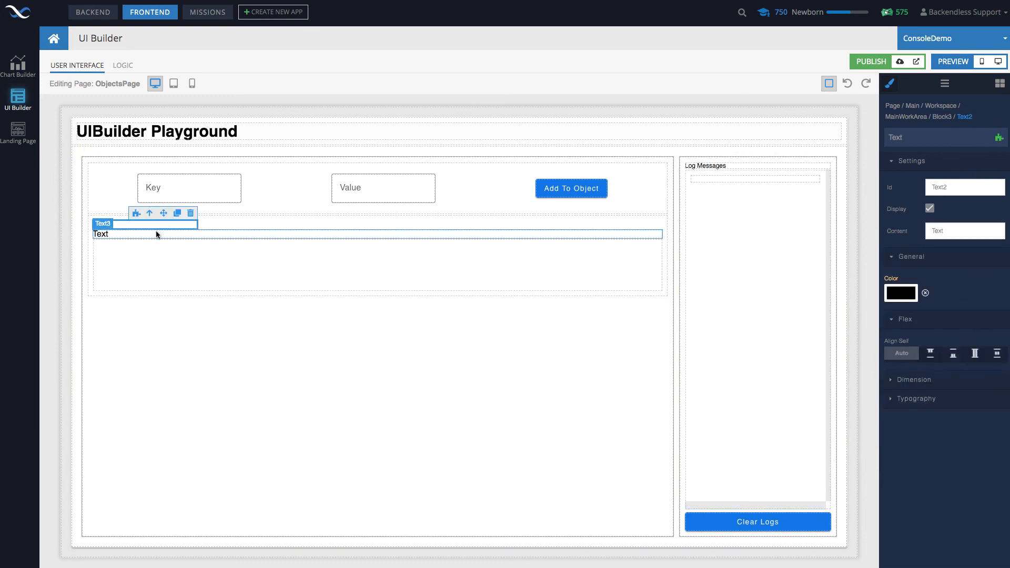
click(157, 233)
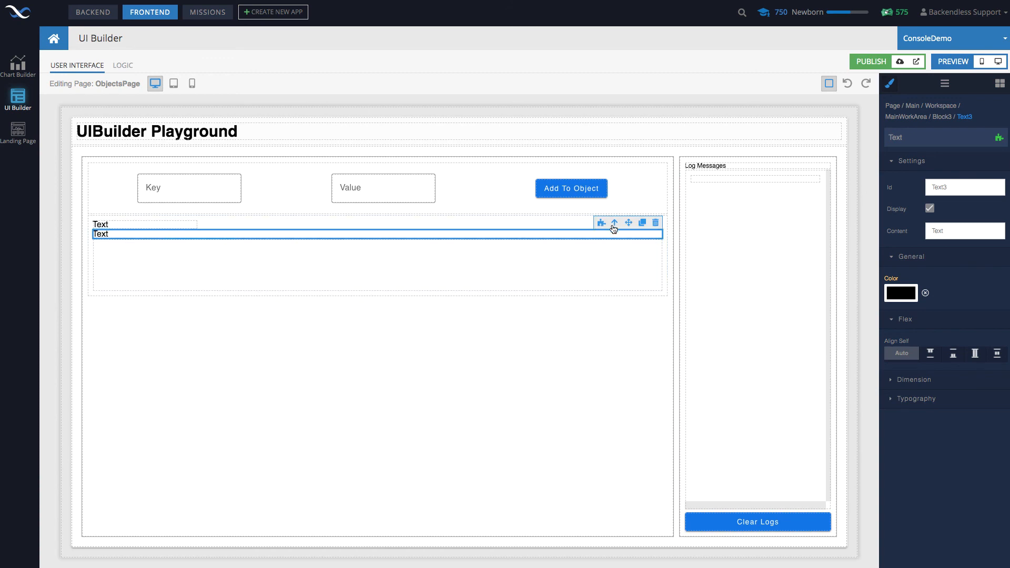
drag(629, 225, 593, 264)
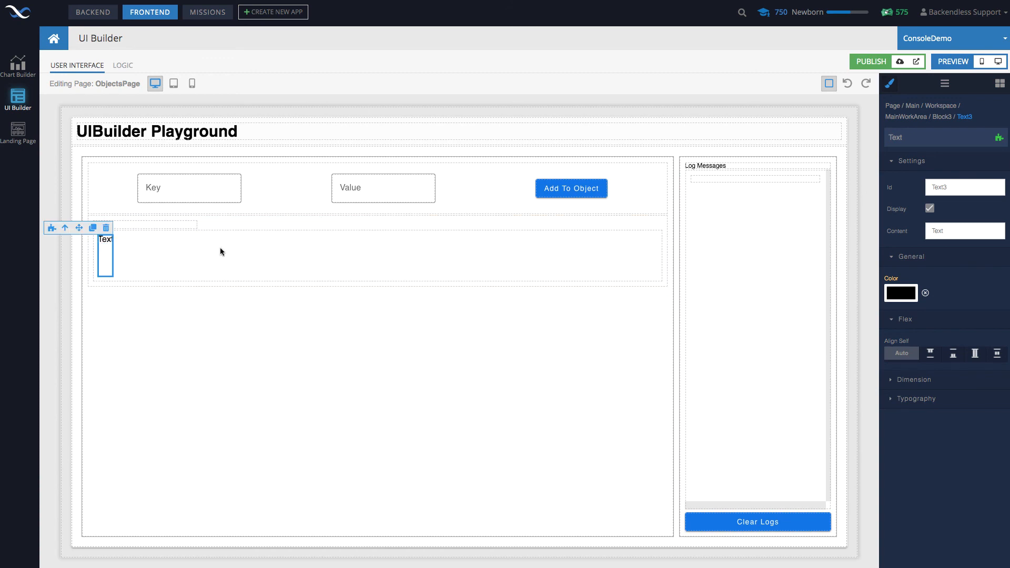
click(148, 226)
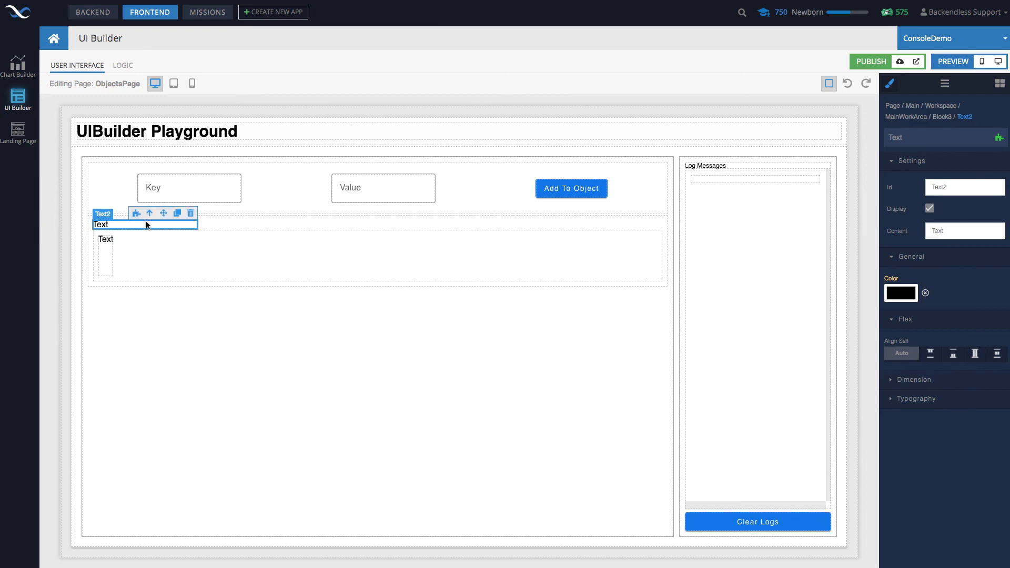
drag(166, 216, 173, 256)
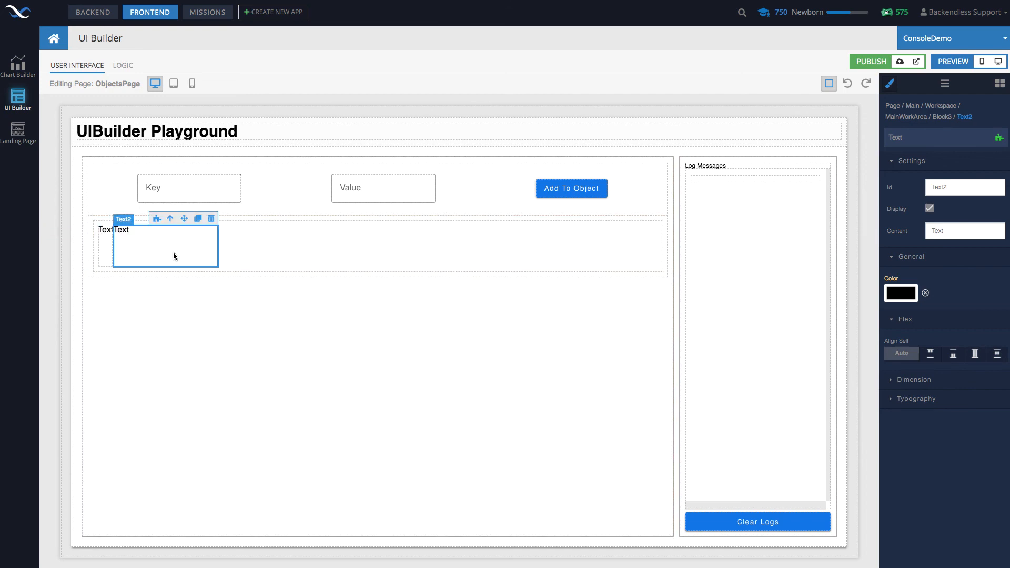
drag(184, 218, 99, 241)
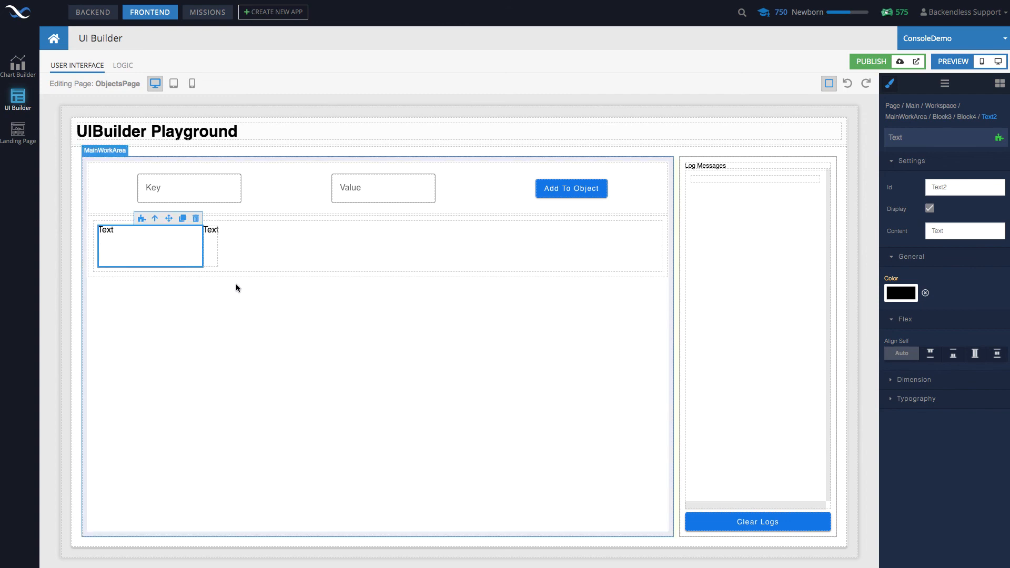
Step: Clear the minimum height of the nested Block4 that holds the two Text components
click(282, 217)
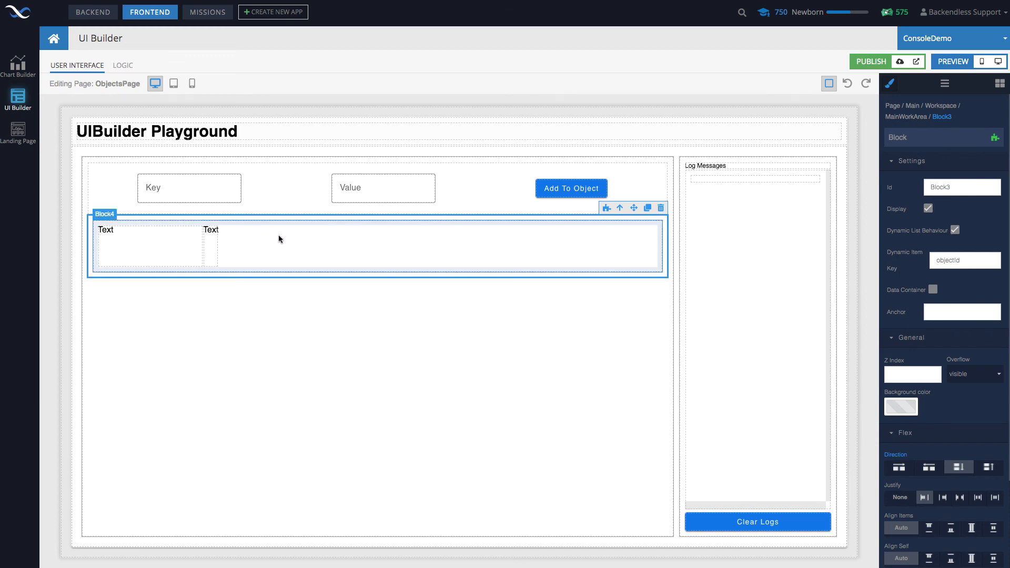
click(158, 253)
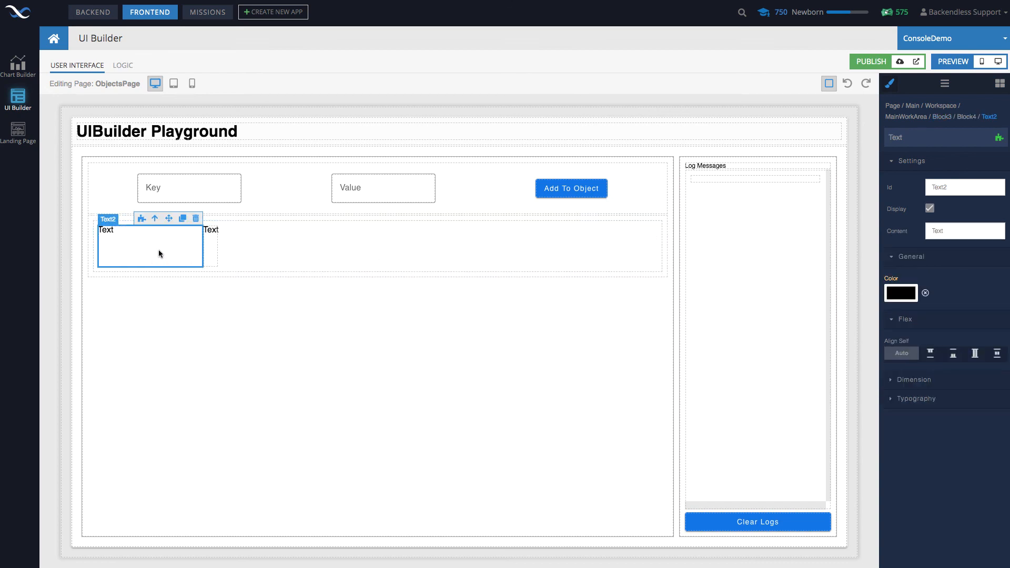
click(897, 388)
scroll(952, 421, down, 3)
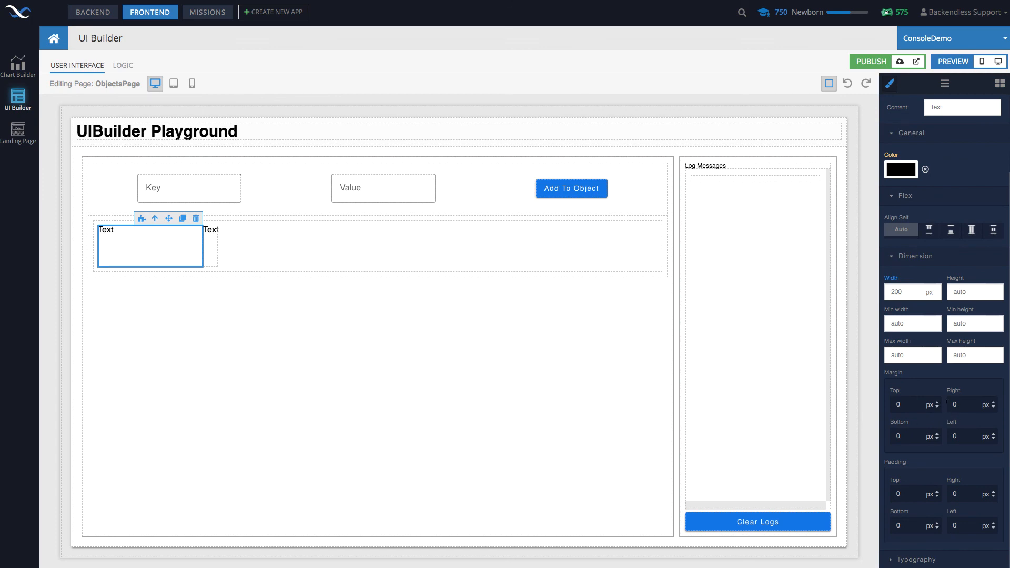
click(338, 259)
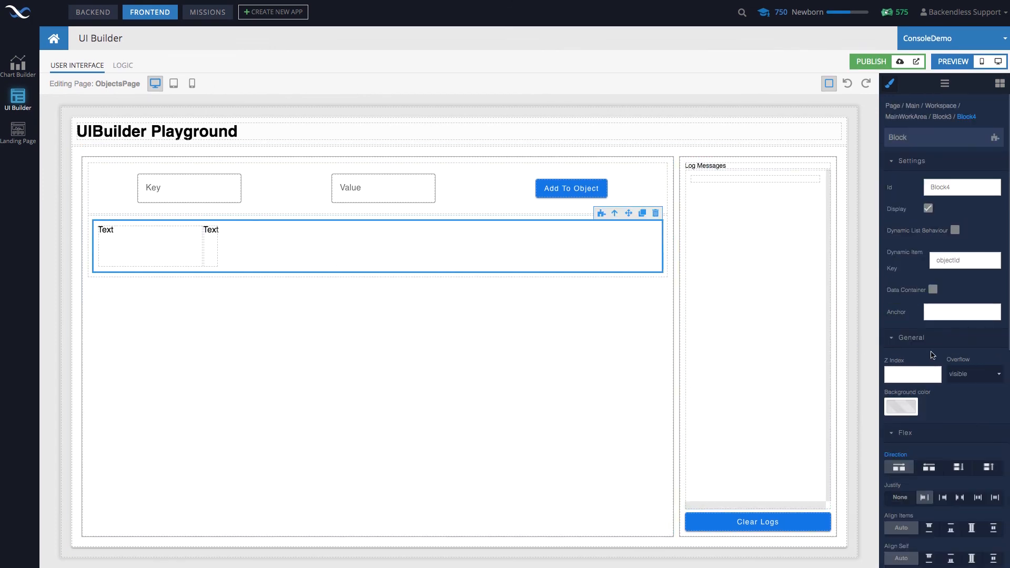
scroll(932, 353, down, 10)
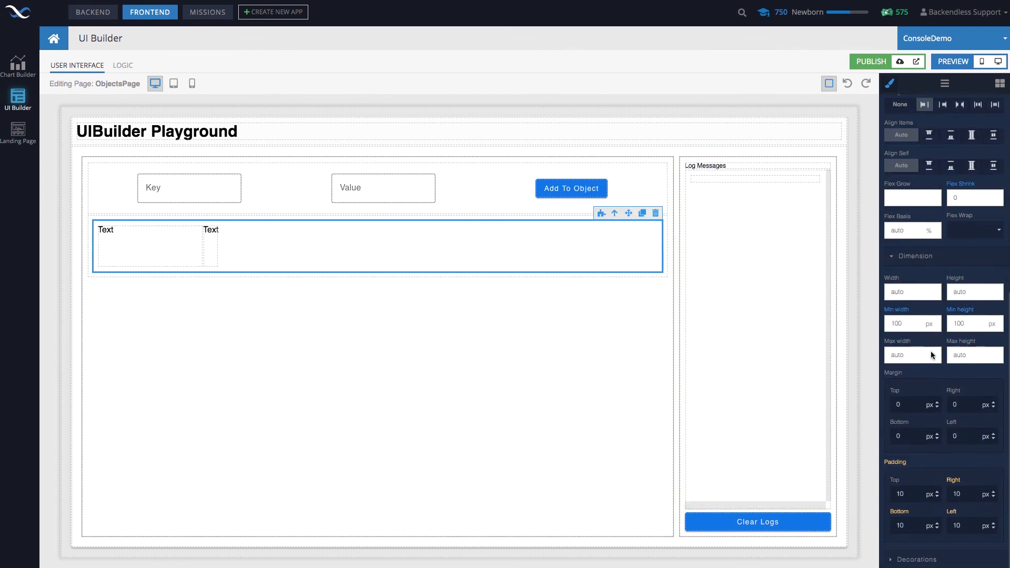
double_click(972, 319)
key(BackSpace)
click(296, 251)
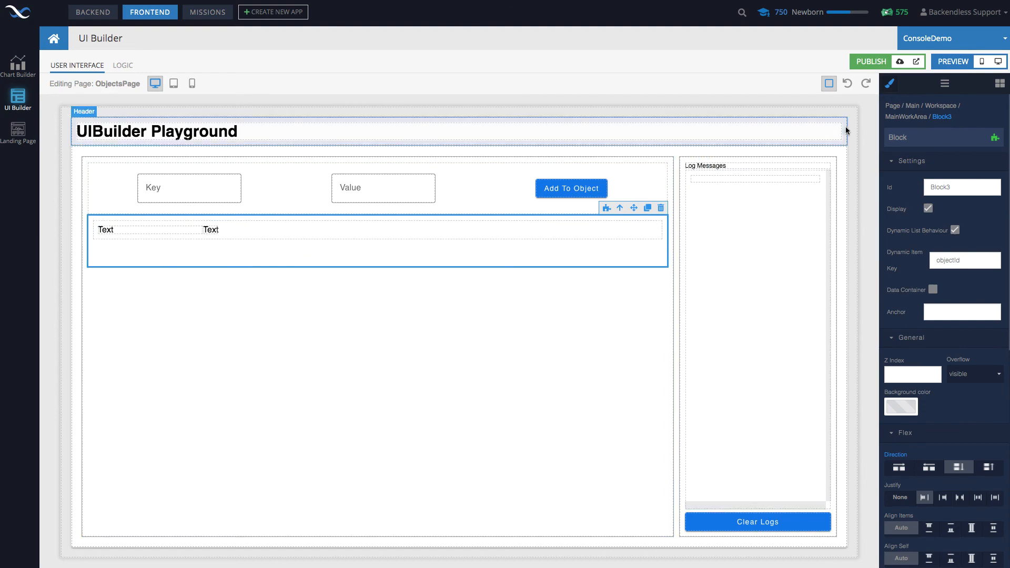
Step: Preview the revised page in the desktop browser and add the key countryName with the value Spain to the object
click(998, 62)
click(169, 74)
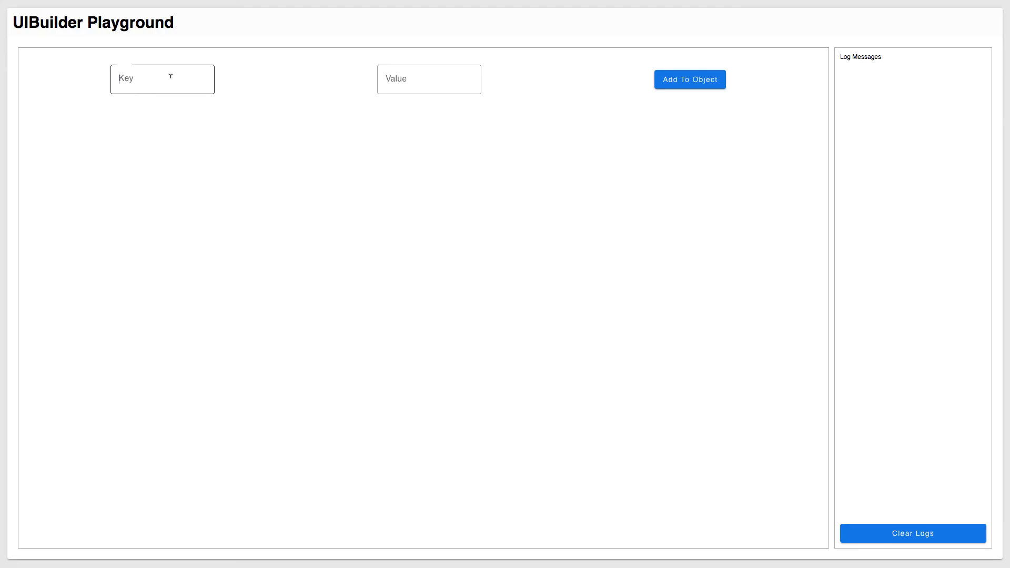
text(countryName)
click(399, 77)
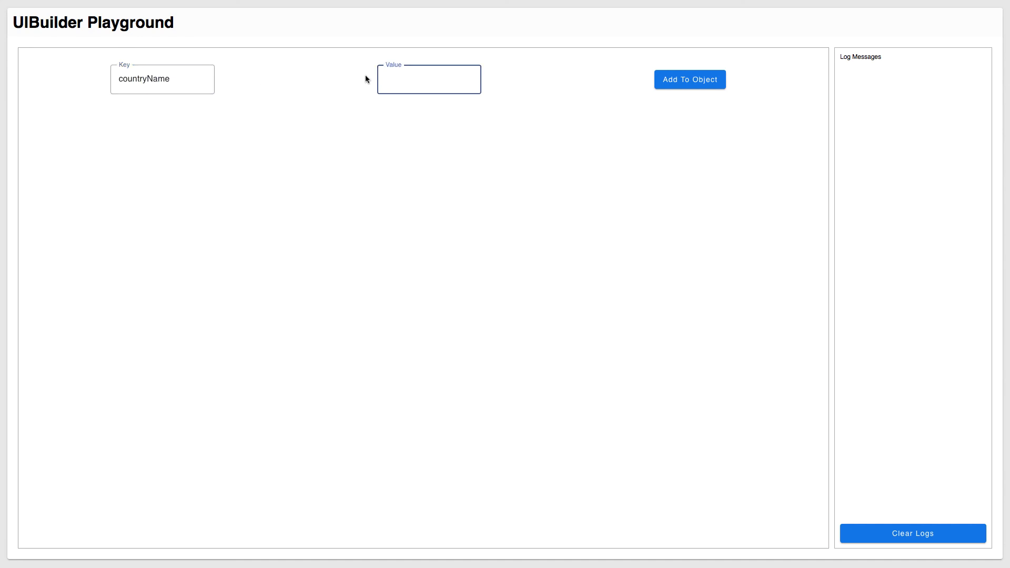
text(Spain)
click(707, 79)
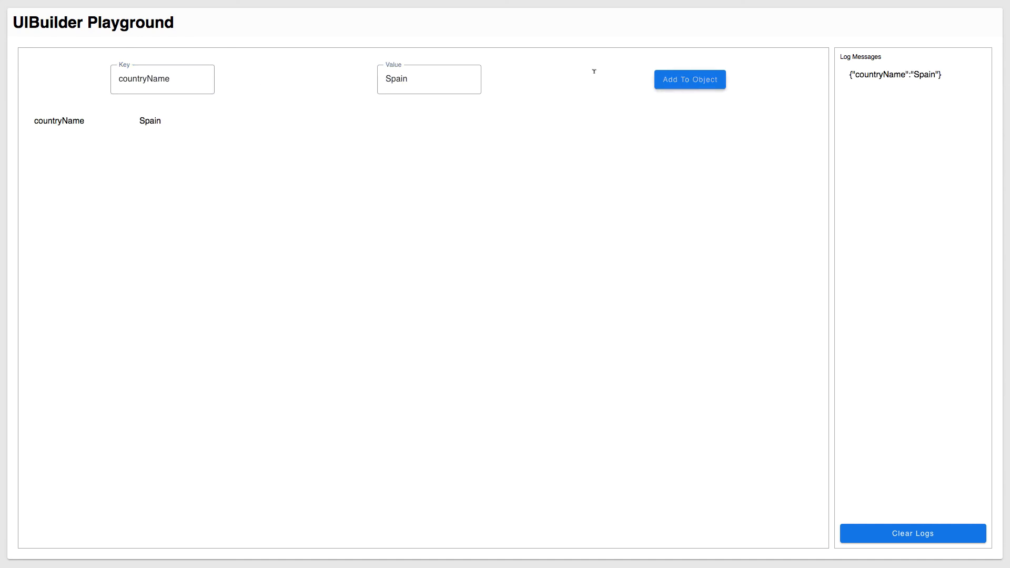
Step: Add a second entry with the key capital and the value Madrid in the revised page's preview
click(185, 78)
drag(185, 78, 112, 79)
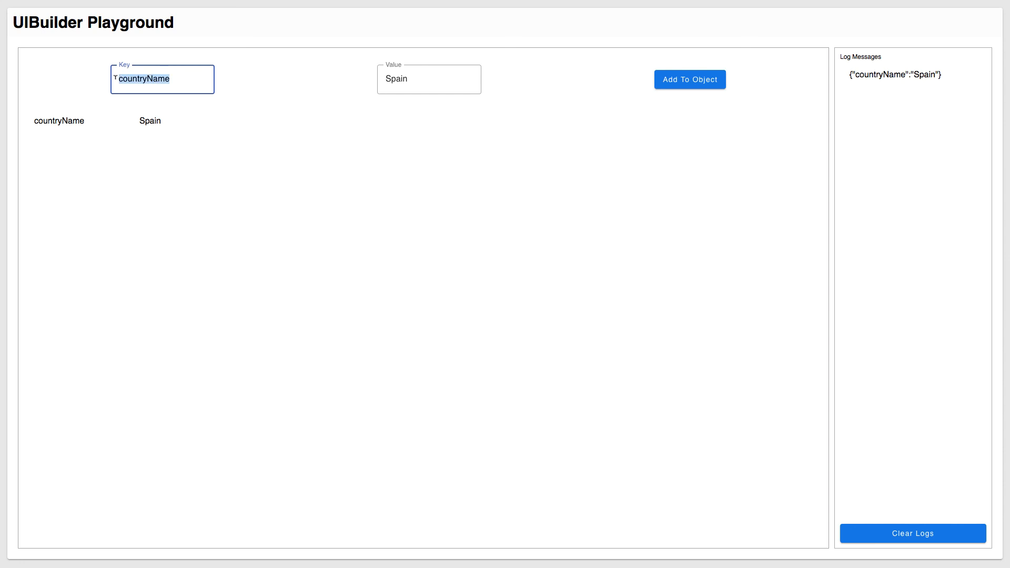
text(capital)
key(Tab)
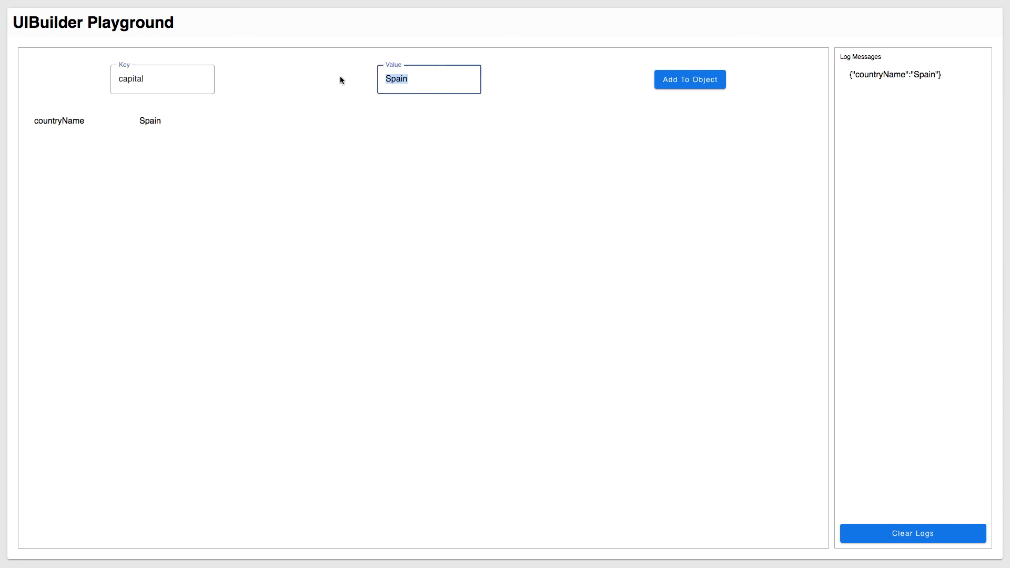
text(Madrid)
click(671, 81)
Step: Add a third entry with the key language and the value Spanish to the object
drag(157, 79, 95, 83)
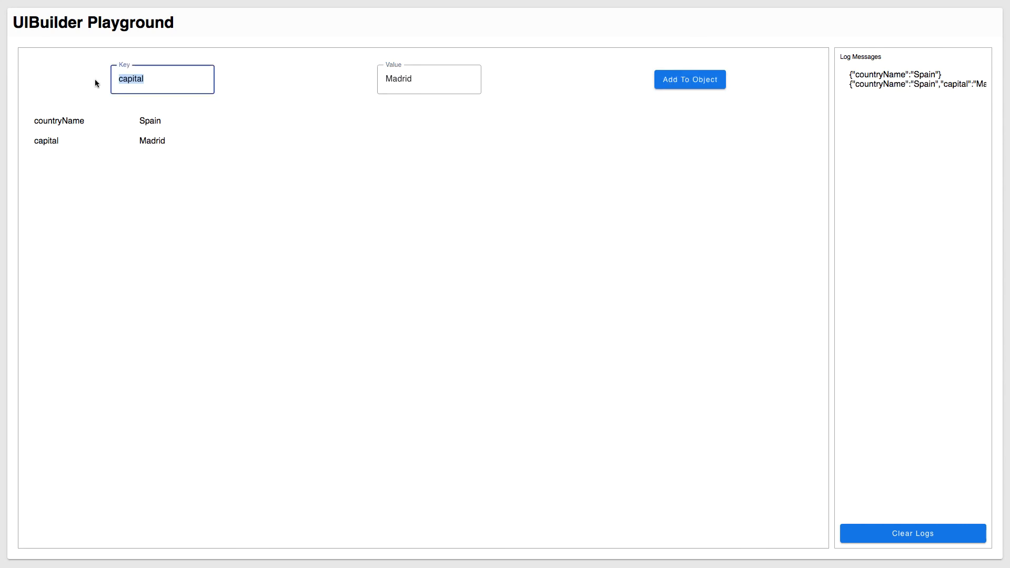
text(language)
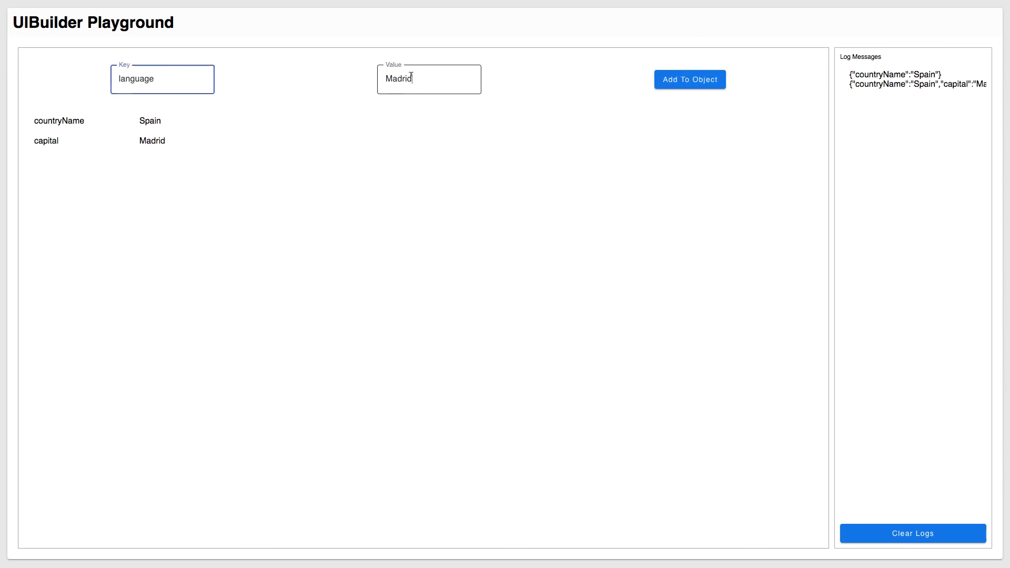
double_click(411, 78)
text(Spanish)
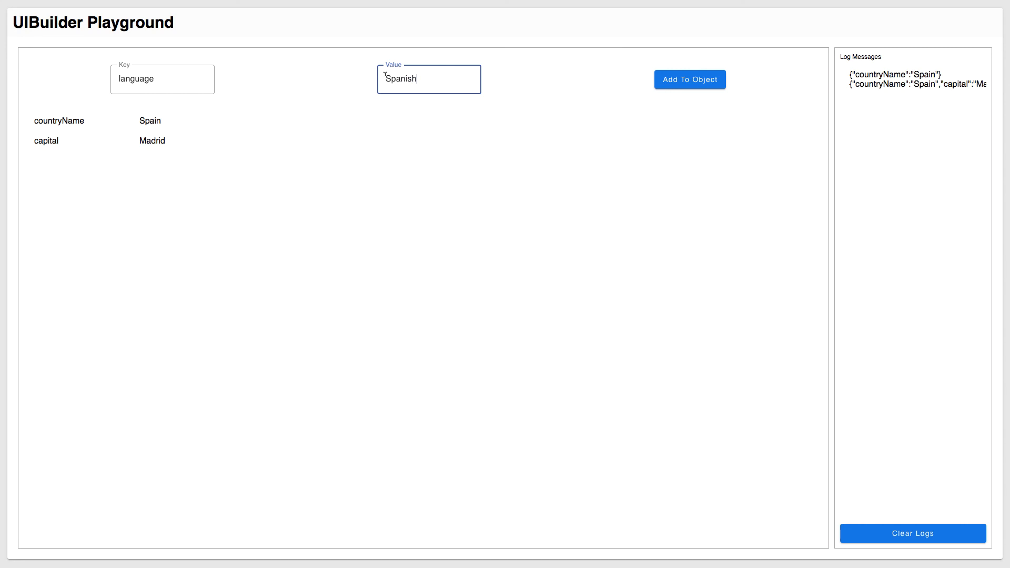
click(653, 86)
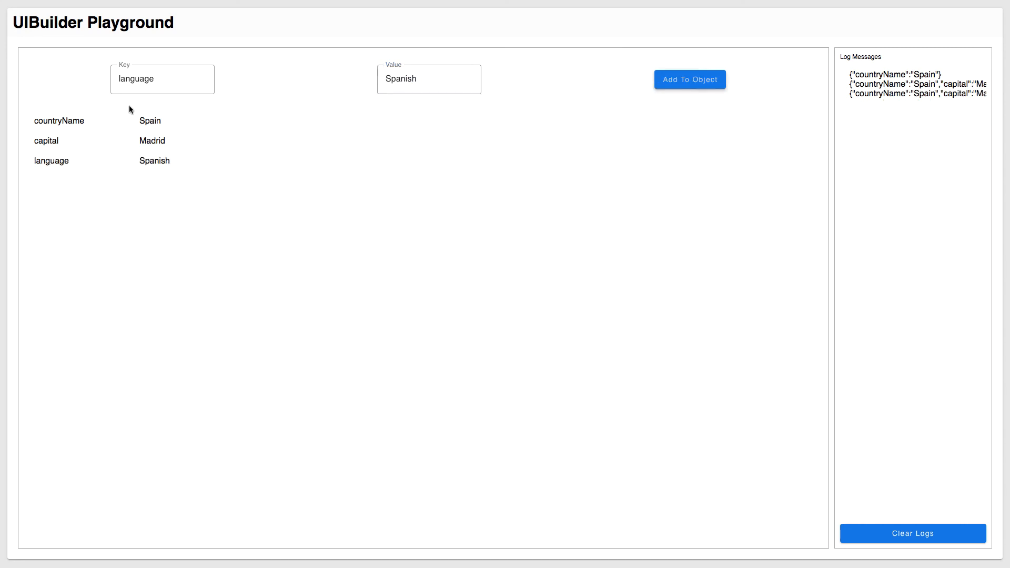